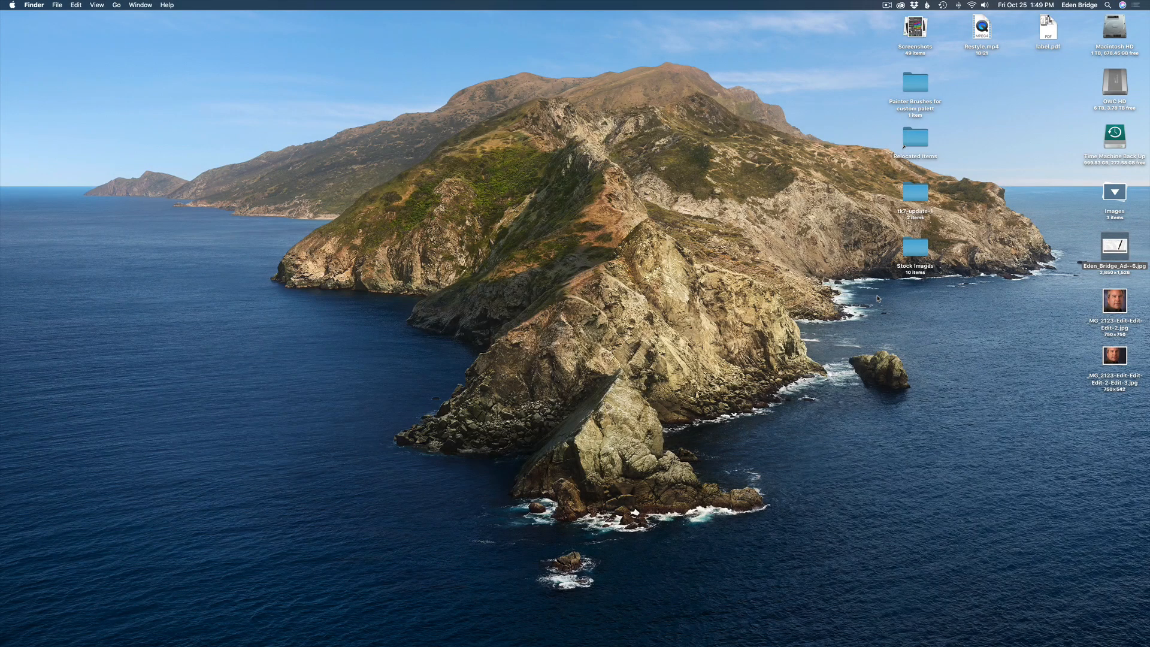
Step: Switch to Topaz Mask AI and open the image polynesia-3021072_1920.jpg from the Downloads folder
mouse_move(2, 339)
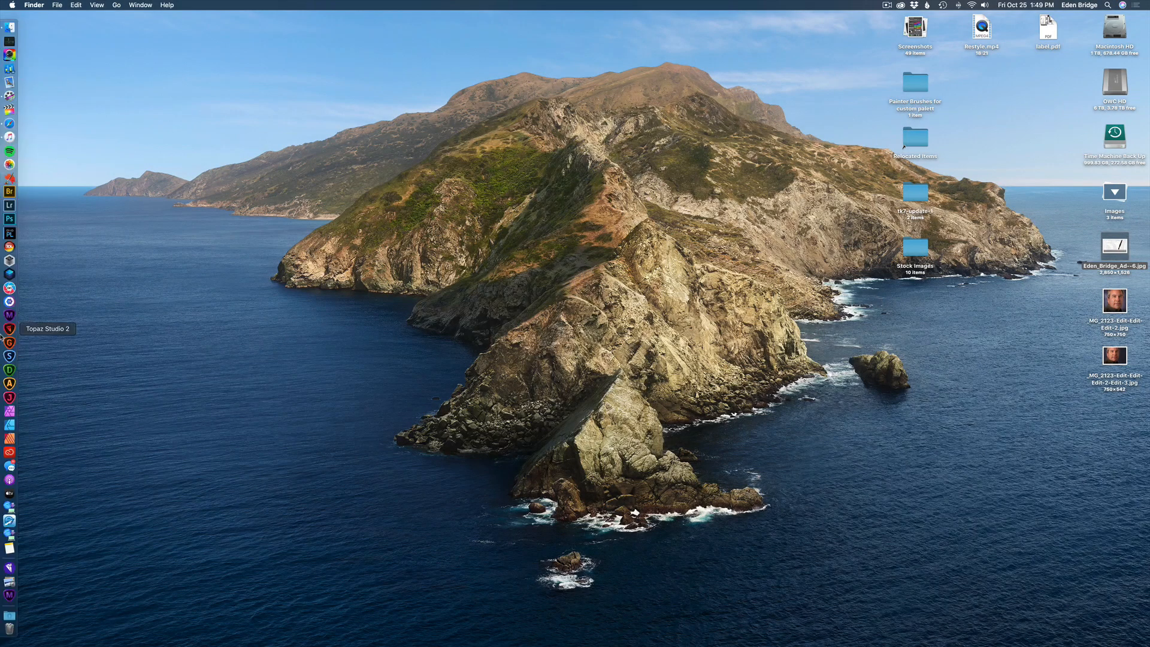
click(9, 316)
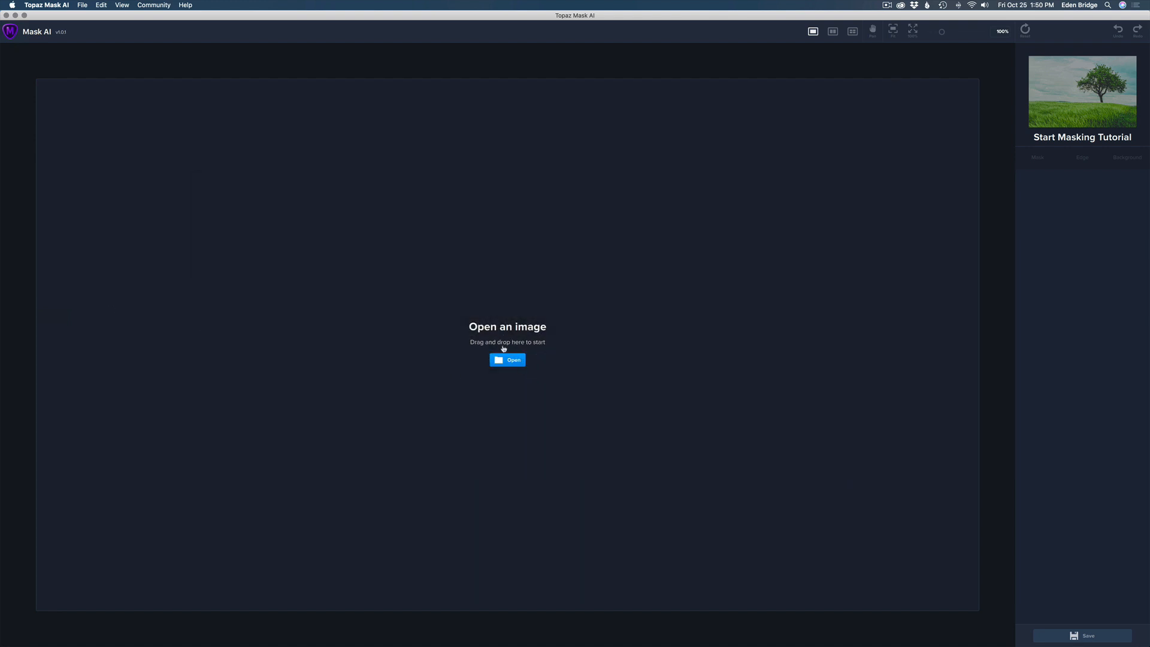
click(514, 362)
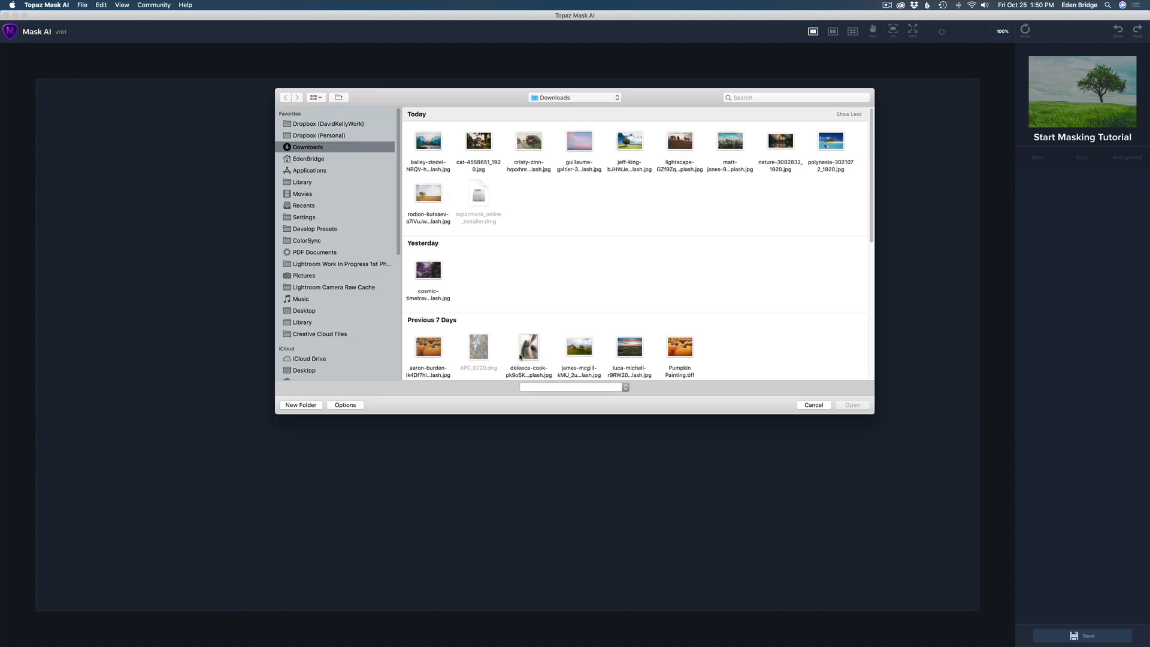
double_click(830, 143)
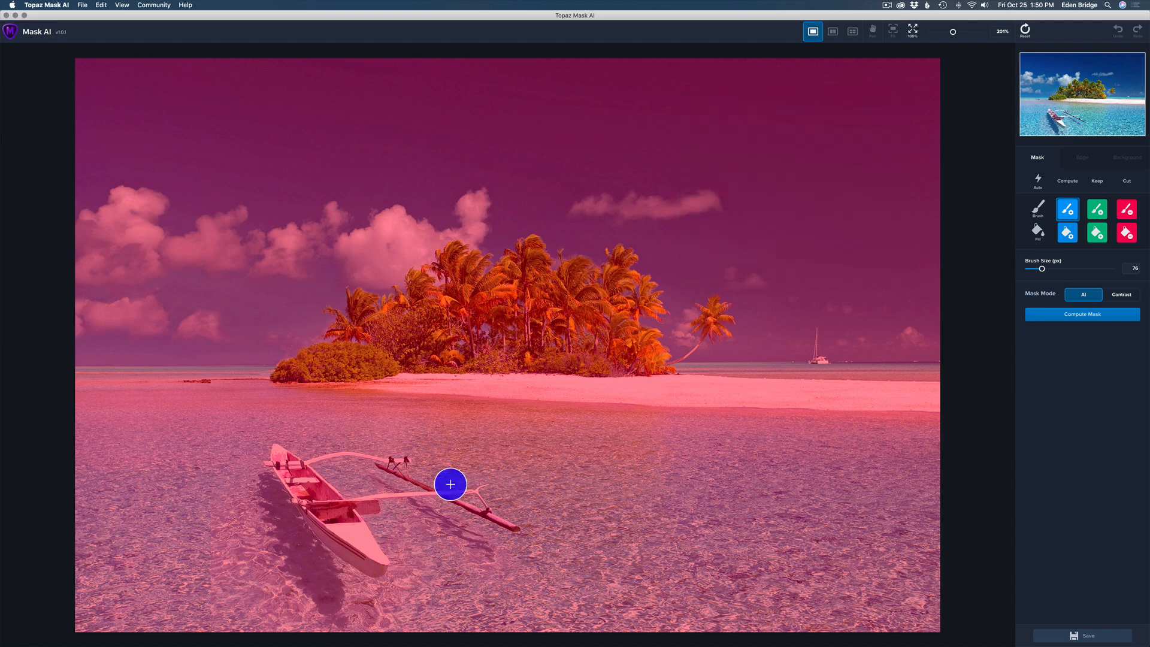
Step: Mark the horizon on both sides of the island in straight strokes with the compute brush at 45 px
key(bracketleft)
key(bracketleft)
key(bracketleft)
key(bracketleft)
key(bracketleft)
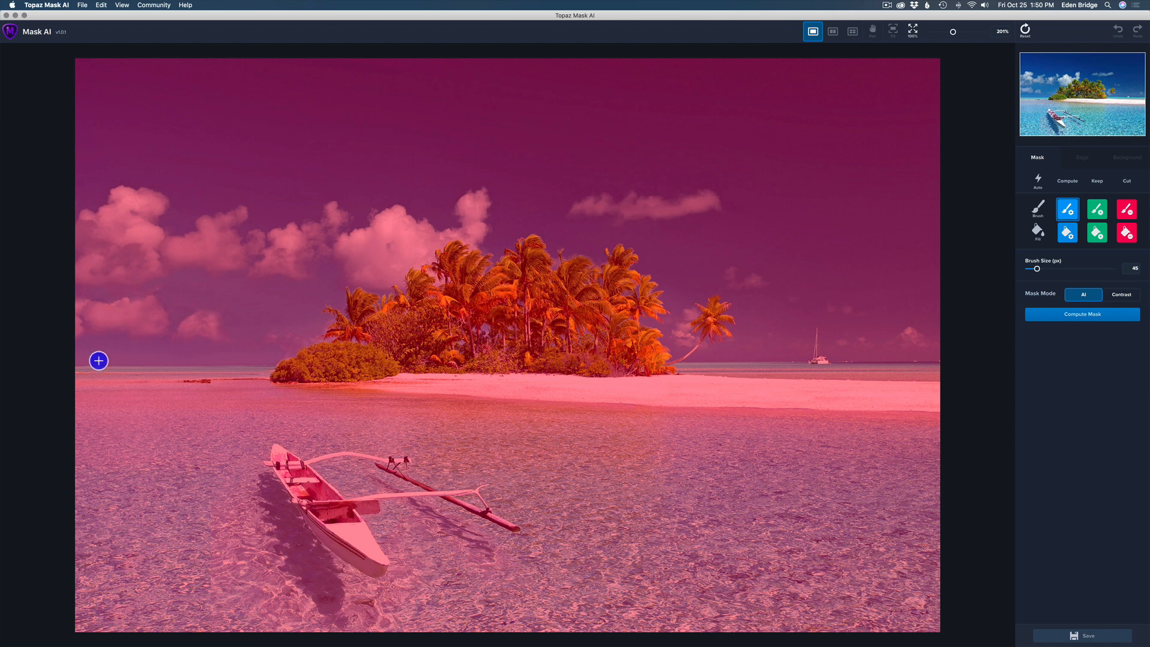
click(76, 365)
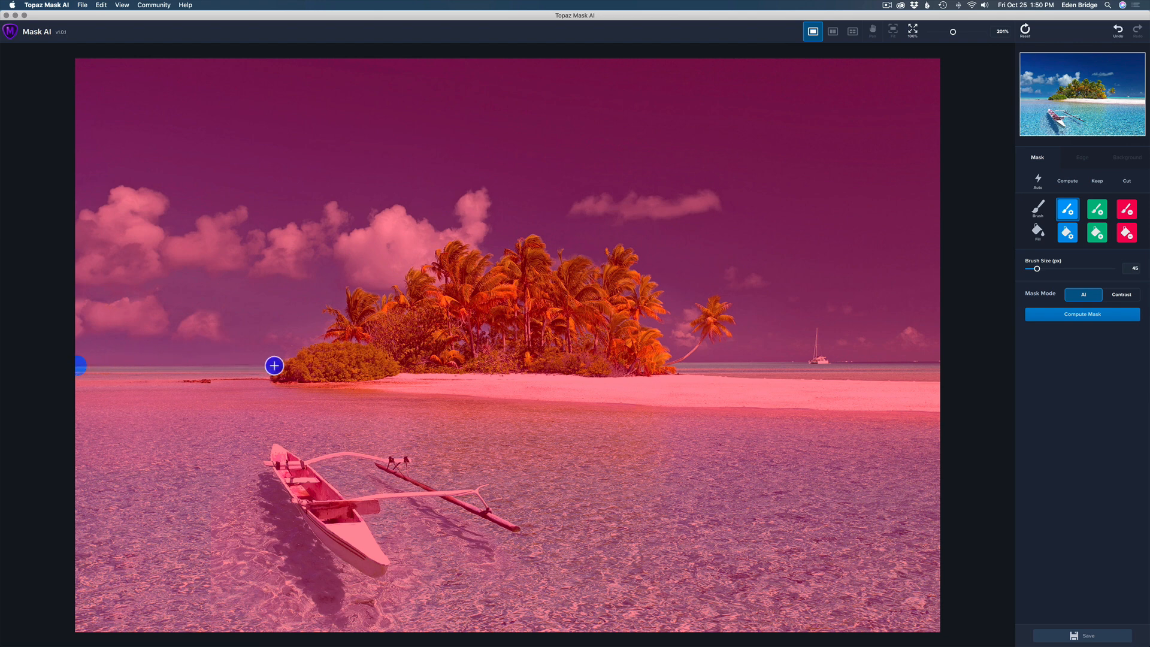
shift+click(273, 365)
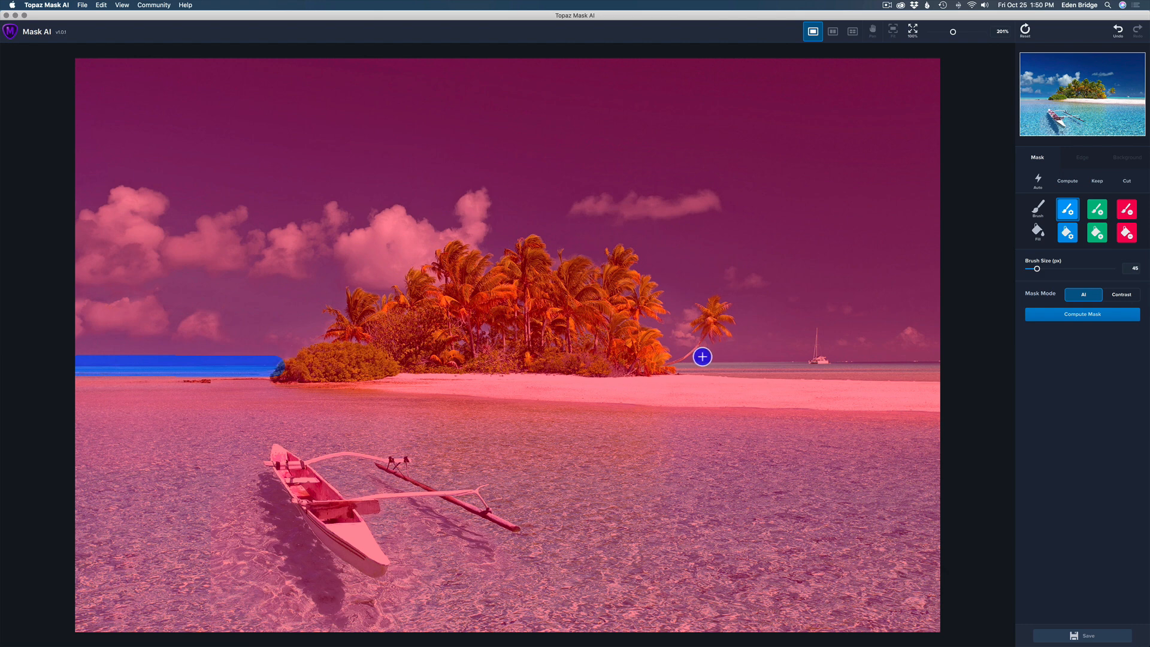
click(673, 362)
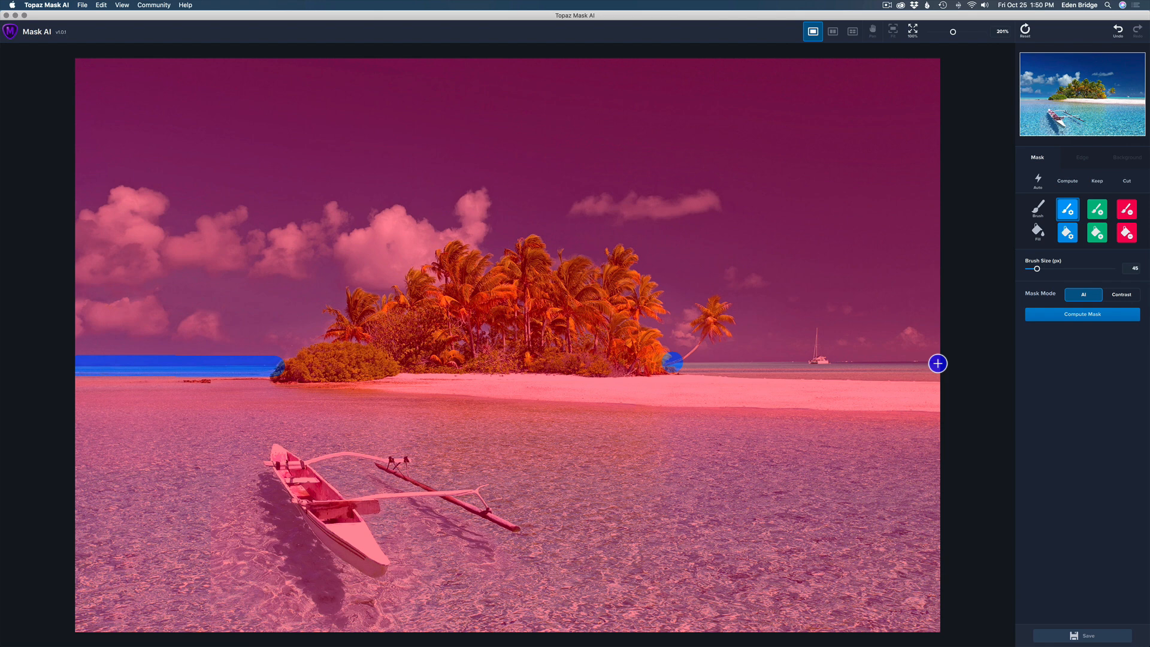
shift+click(937, 363)
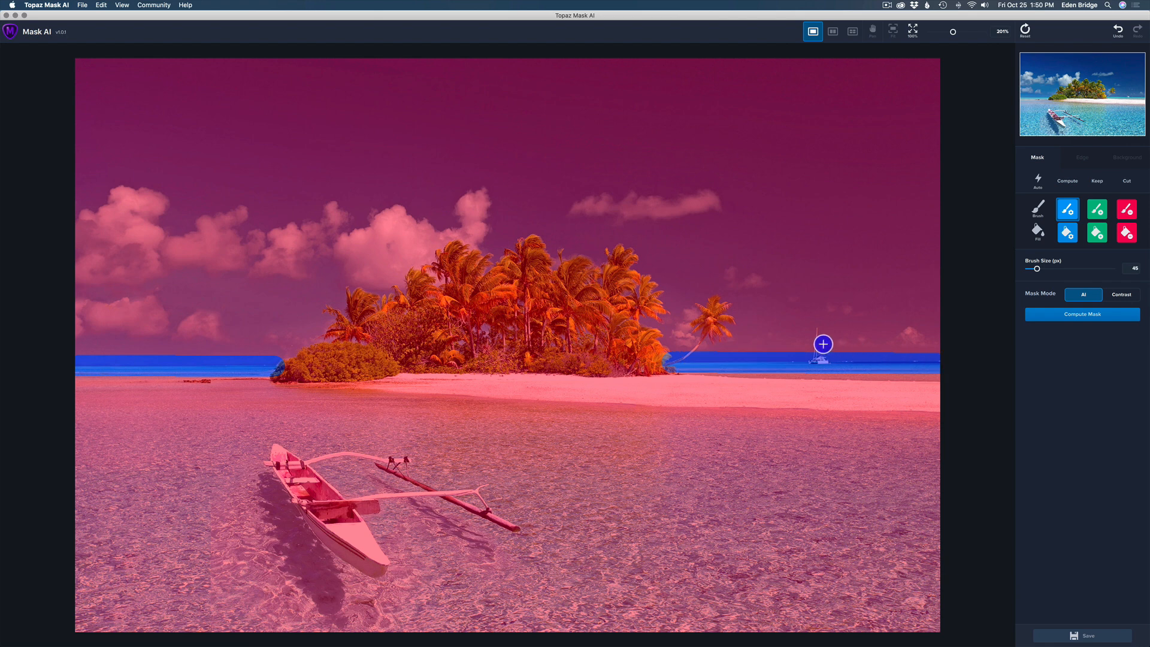
Step: Paint over the distant sailboat's mast with a smaller compute brush
key(bracketleft)
key(bracketleft)
key(bracketleft)
key(bracketleft)
key(bracketleft)
drag(817, 329, 816, 359)
Step: Mark the lone palm tree for computing, covering its crown with a 45 px brush and its trunk with a smaller one
key(bracketright)
key(bracketright)
key(bracketright)
key(bracketright)
key(bracketright)
mouse_move(715, 305)
mouse_down()
mouse_move(697, 333)
mouse_move(718, 335)
mouse_move(726, 314)
mouse_move(709, 325)
mouse_move(730, 317)
mouse_move(704, 309)
mouse_move(715, 300)
mouse_move(693, 325)
mouse_move(705, 324)
mouse_move(696, 363)
mouse_up()
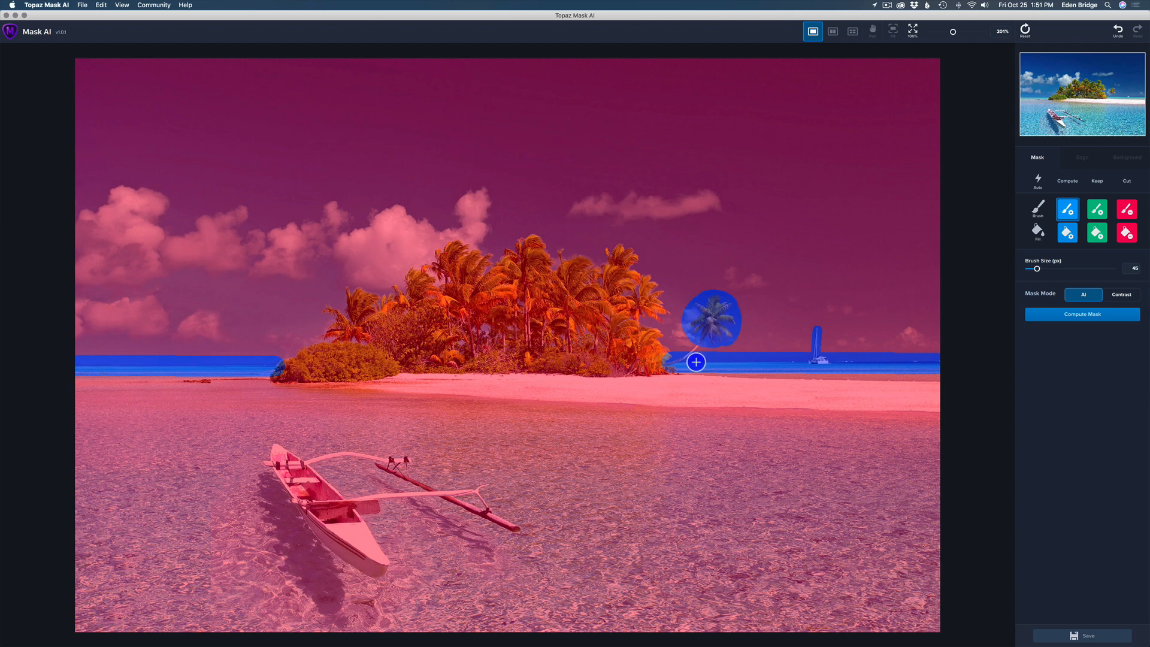
key(bracketleft)
key(bracketleft)
key(bracketleft)
key(bracketleft)
key(bracketleft)
drag(698, 346, 655, 367)
Step: Outline the island's treetops from the bush at one end to the palms at the other with the compute brush at 45 px
key(bracketright)
key(bracketright)
key(bracketright)
key(bracketright)
key(bracketright)
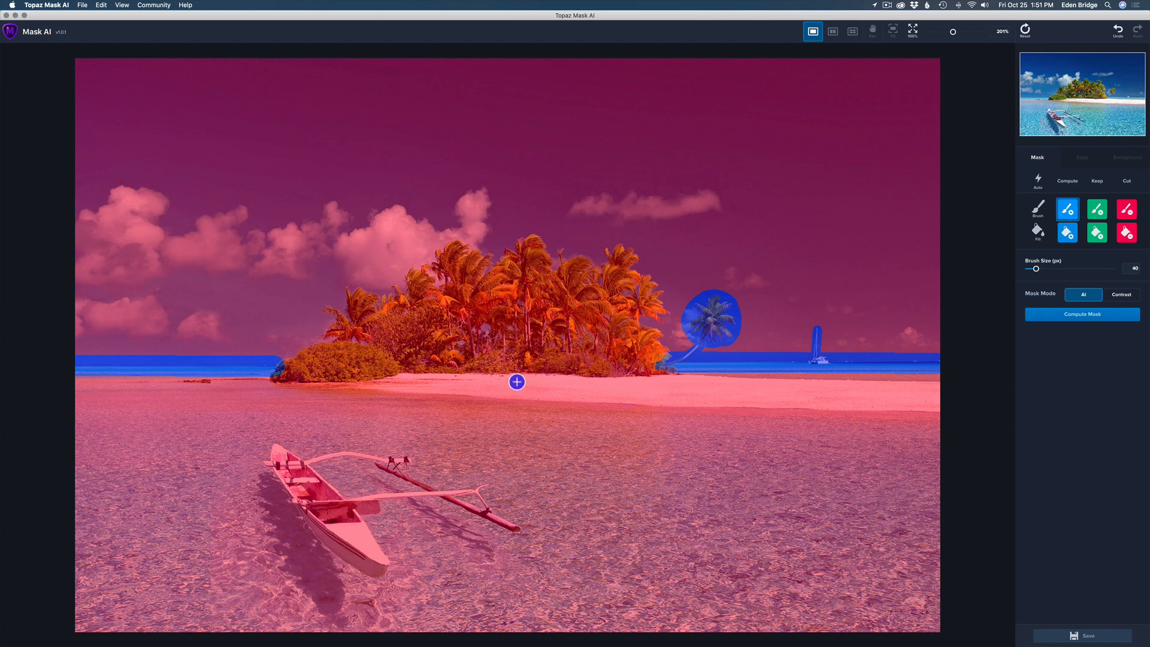
mouse_move(316, 366)
mouse_down()
mouse_move(280, 360)
mouse_move(336, 340)
mouse_move(325, 308)
mouse_move(345, 314)
mouse_move(343, 292)
mouse_move(354, 302)
mouse_move(394, 292)
mouse_move(439, 278)
mouse_move(436, 253)
mouse_move(444, 261)
mouse_move(455, 244)
mouse_move(489, 262)
mouse_move(522, 240)
mouse_move(600, 271)
mouse_move(607, 248)
mouse_move(631, 252)
mouse_move(666, 308)
mouse_move(643, 312)
mouse_move(662, 349)
mouse_move(648, 372)
mouse_up()
Step: Paint compute strokes over the gaps and lower vegetation inside the trees, and fill the enclosed remaining area with compute
mouse_move(608, 319)
mouse_down()
mouse_move(578, 335)
mouse_move(587, 339)
mouse_up()
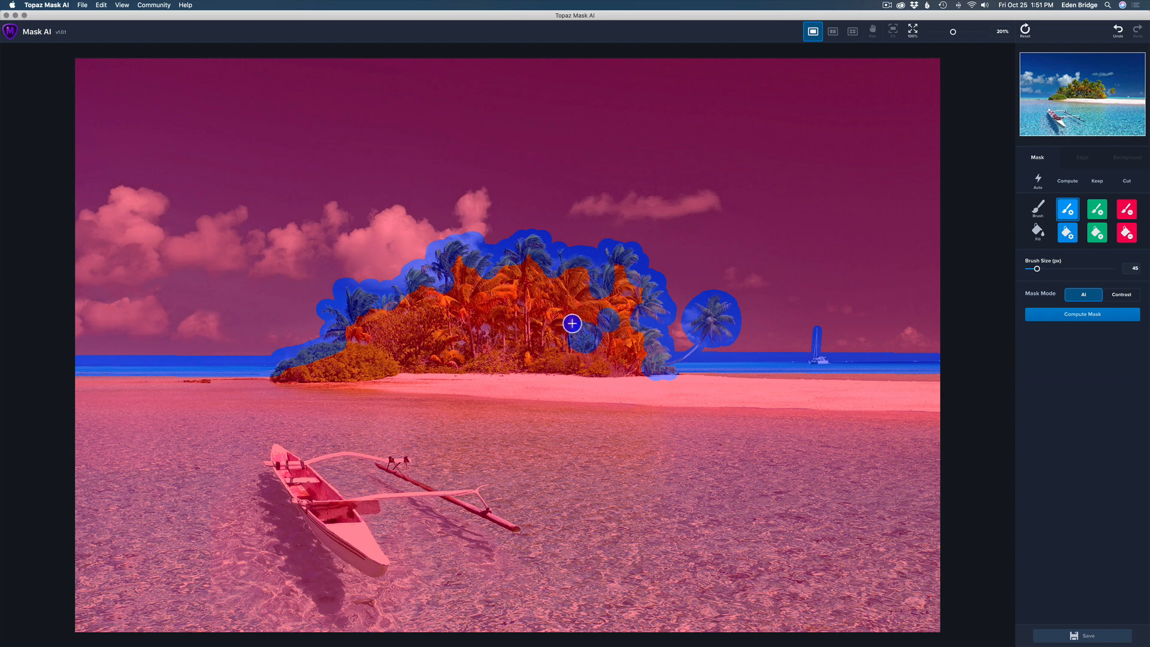
mouse_move(521, 308)
mouse_down()
mouse_move(485, 327)
mouse_move(507, 326)
mouse_move(464, 336)
mouse_up()
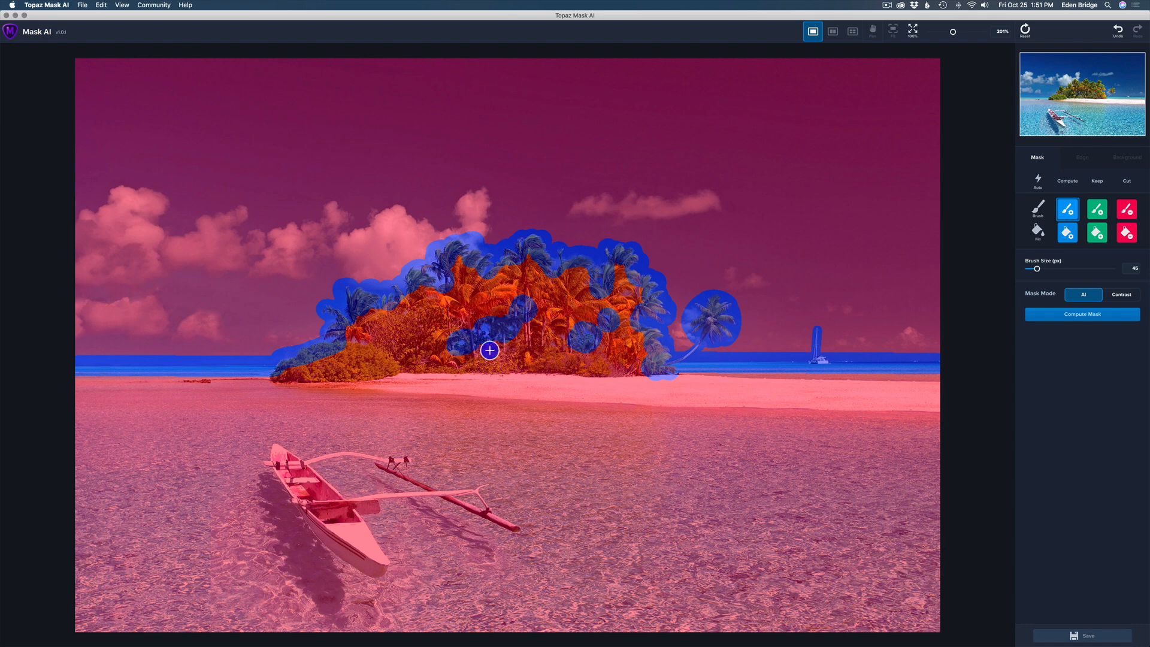
drag(354, 339, 366, 341)
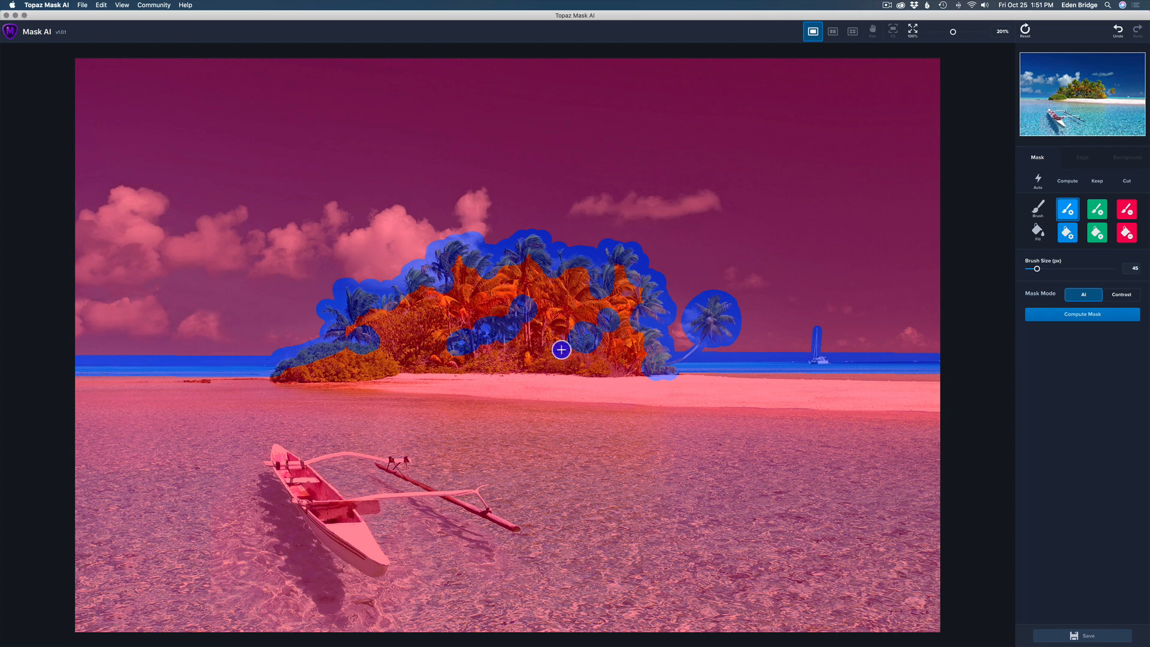
drag(347, 353, 642, 355)
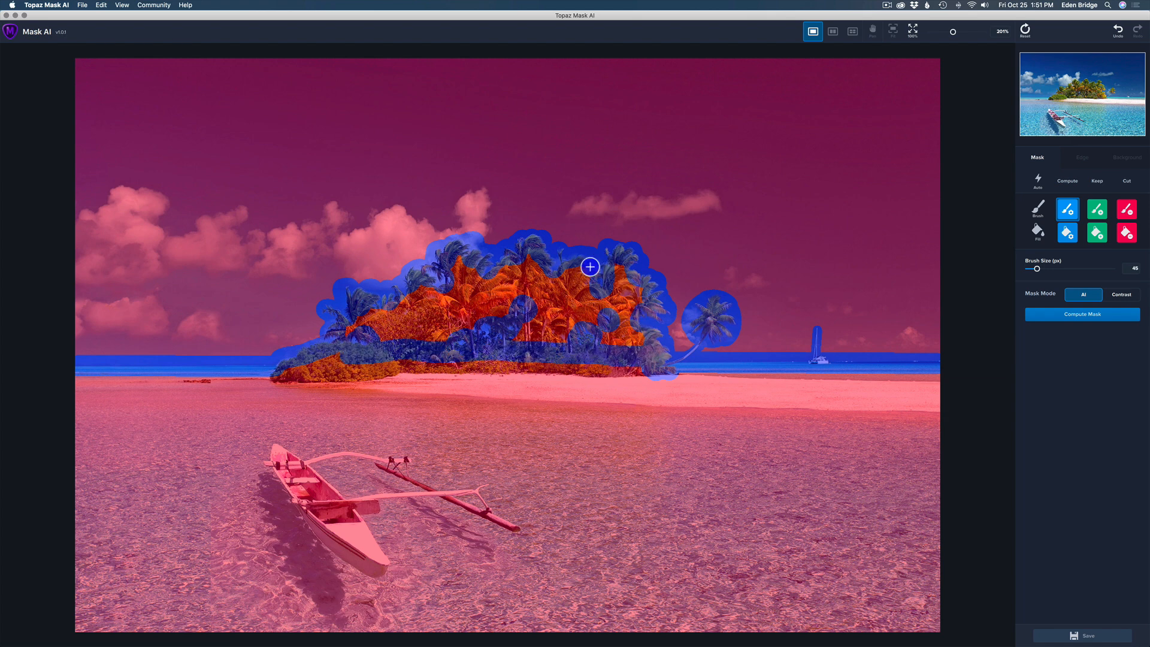
click(1067, 233)
click(492, 298)
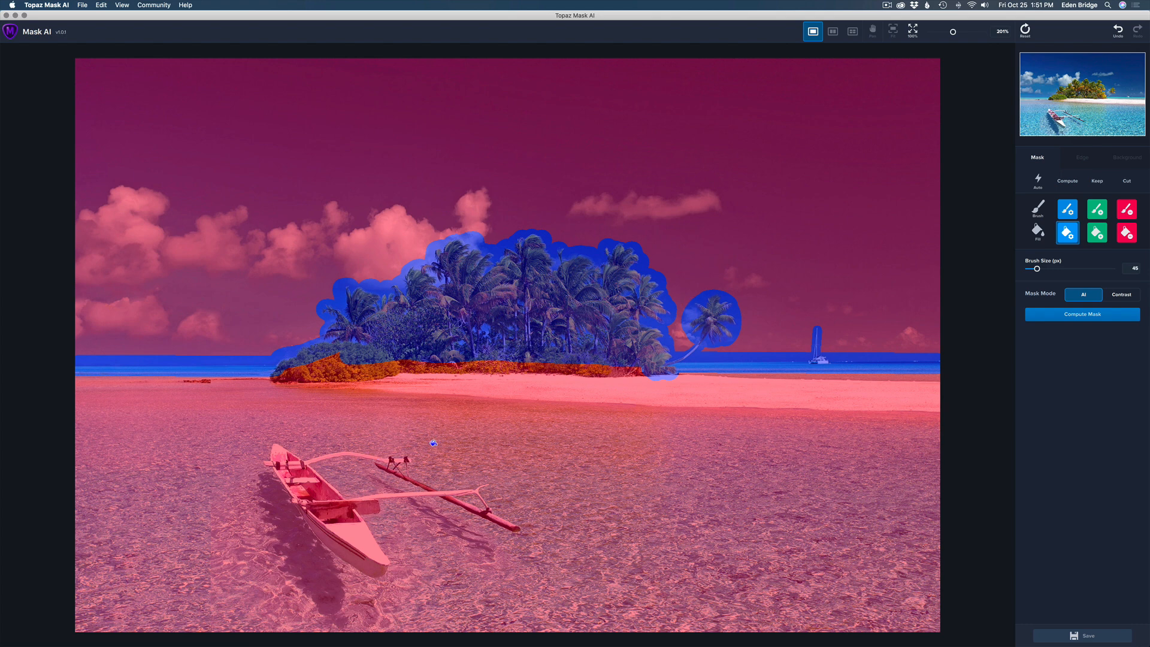
Step: Fill the beach and water below the horizon as the area to keep, and compute the mask in AI mode
click(1097, 233)
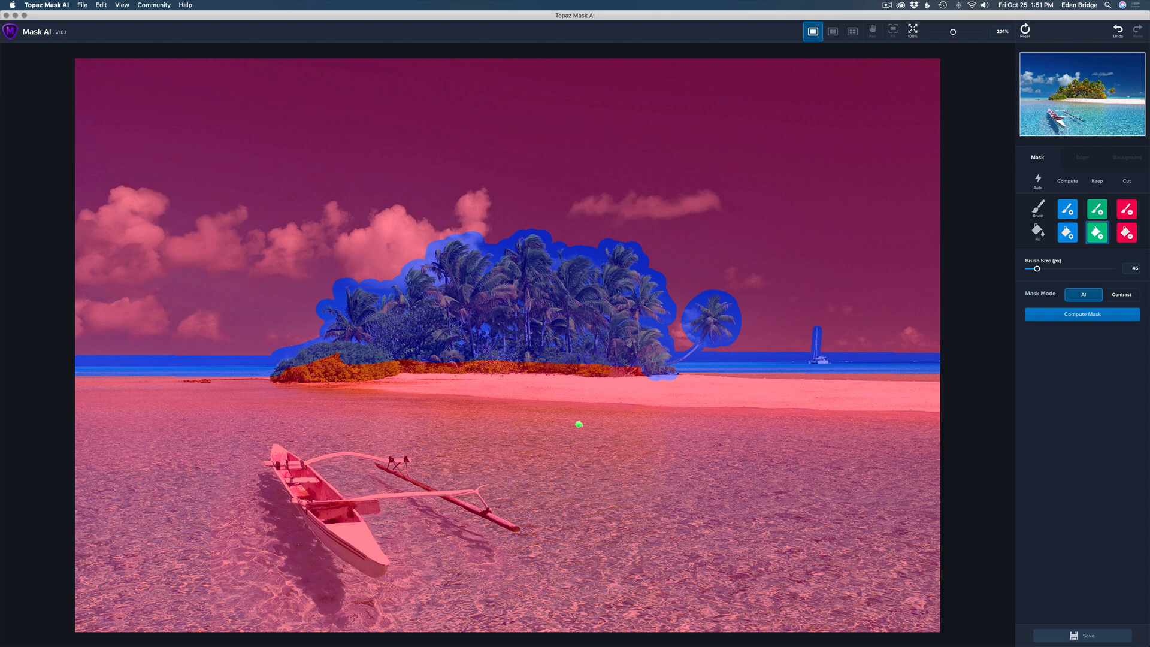
click(577, 428)
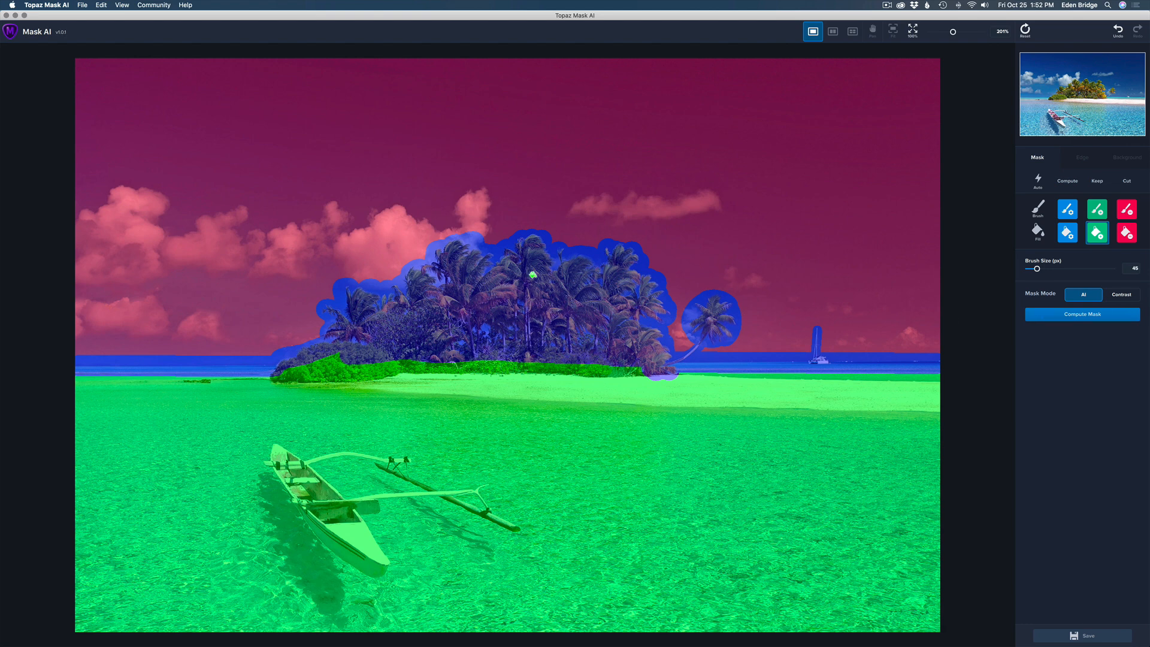
click(1088, 315)
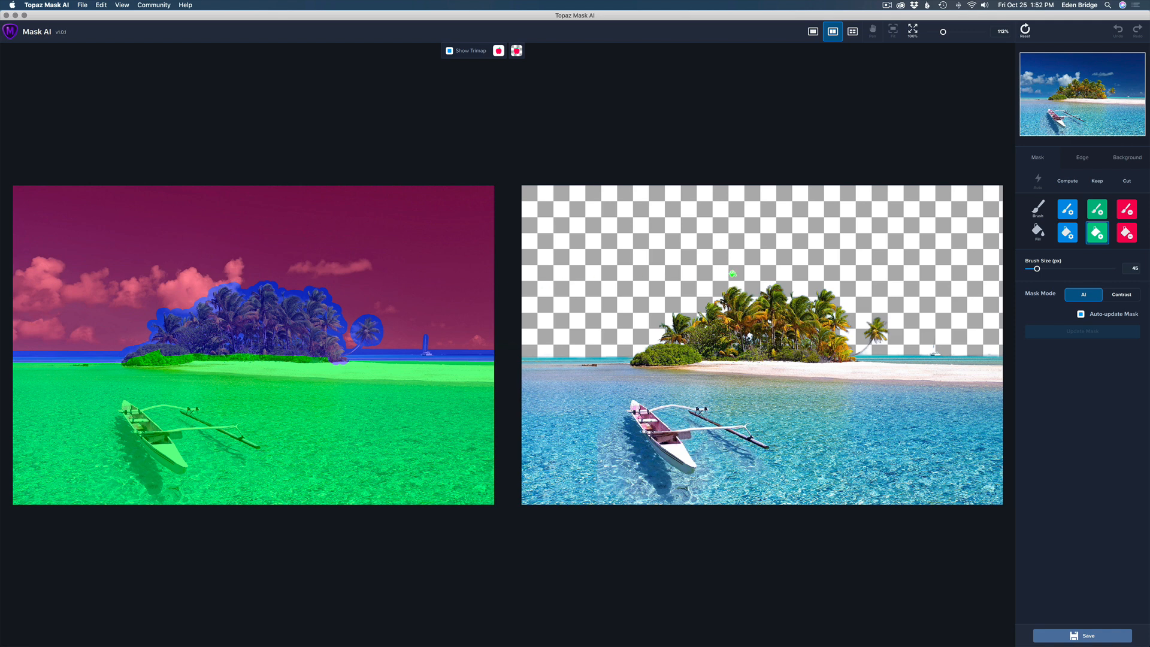
Step: Compare the mask in the four-panel, split and single views, and toggle the trimap overlay off and on
click(852, 31)
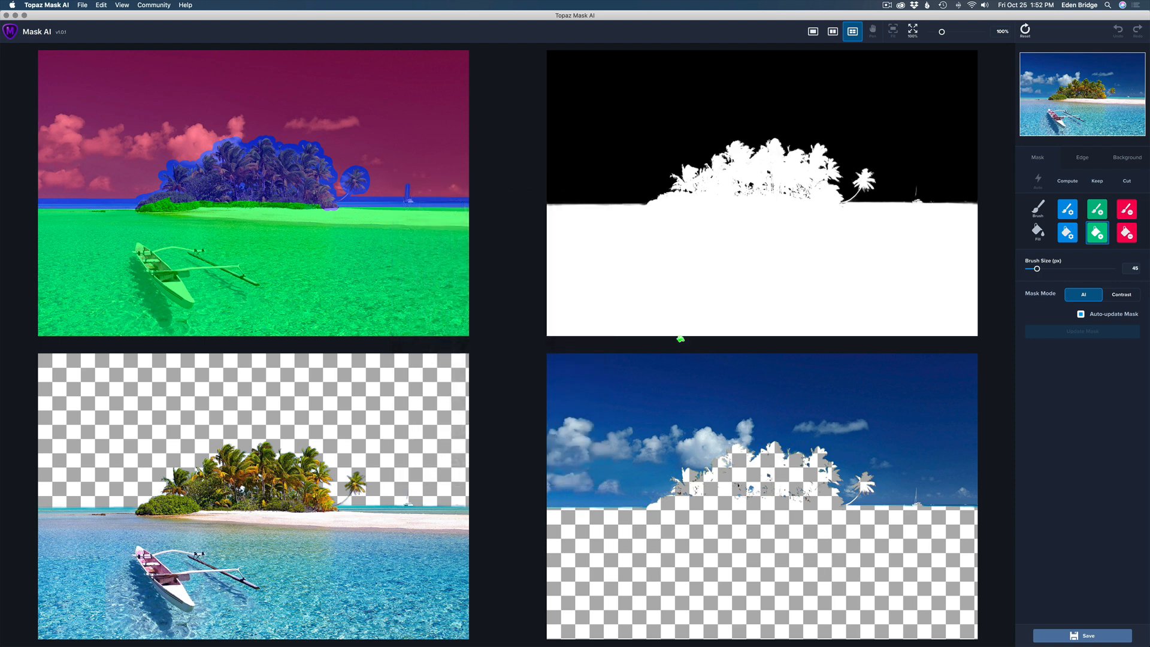
click(832, 33)
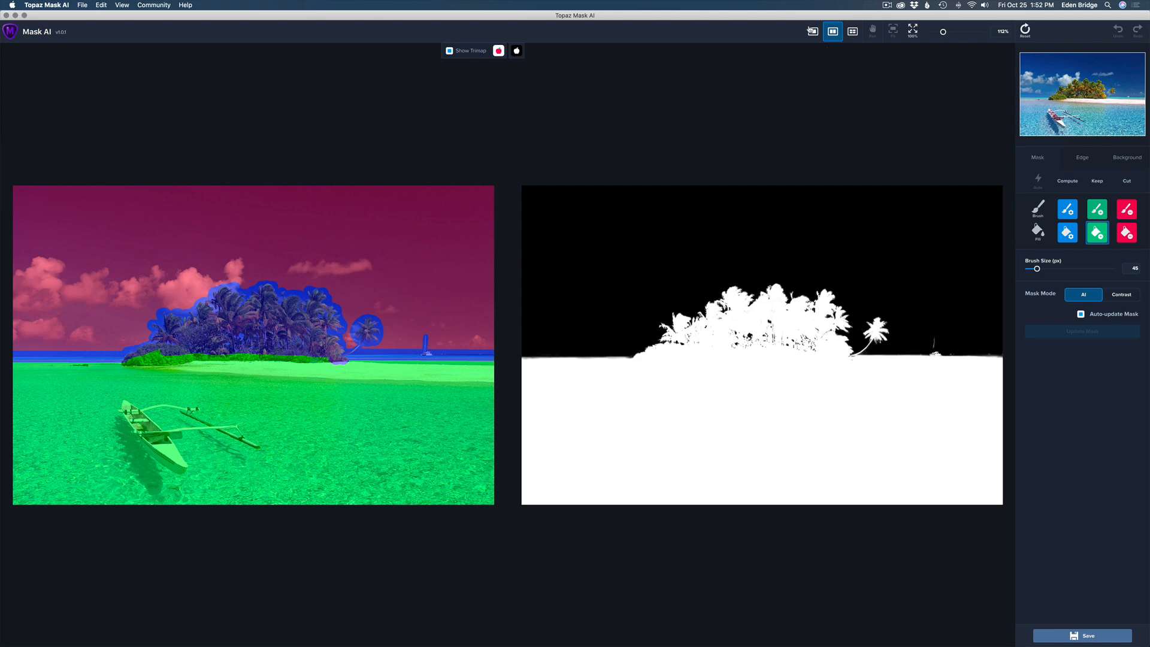
click(813, 31)
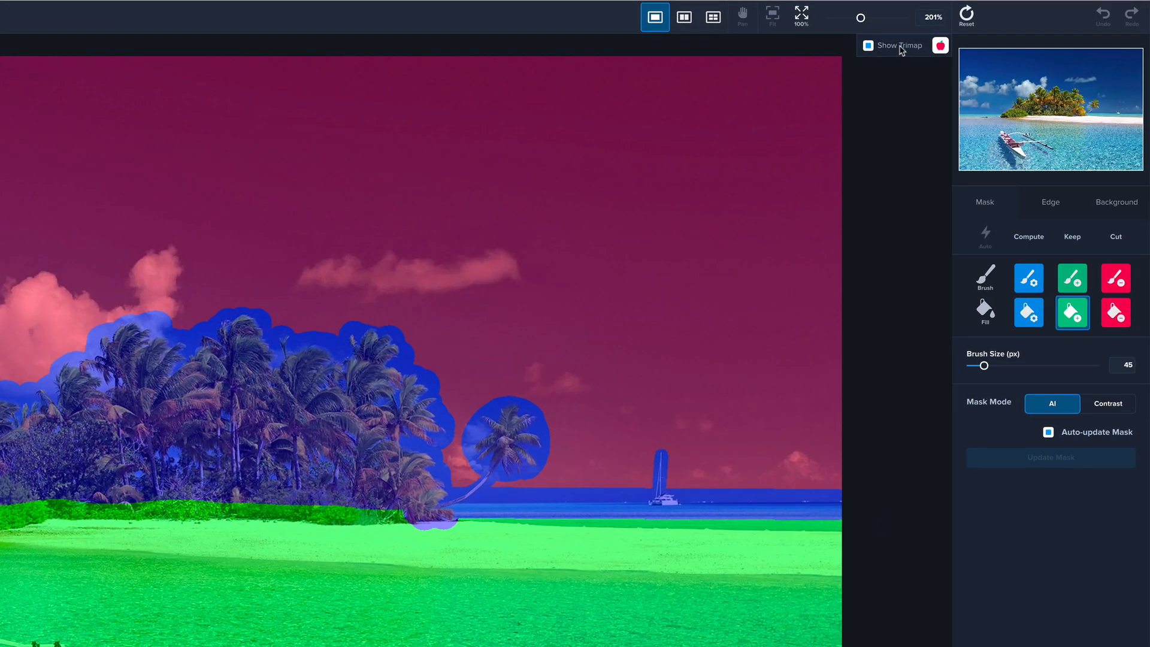
click(868, 46)
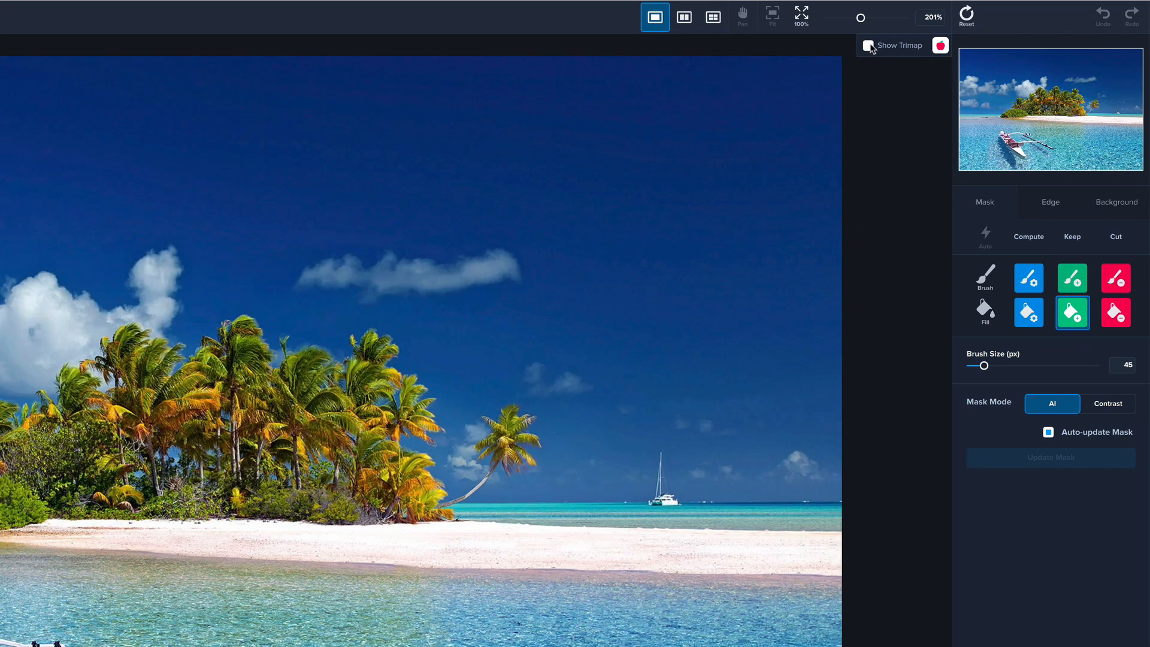
click(868, 47)
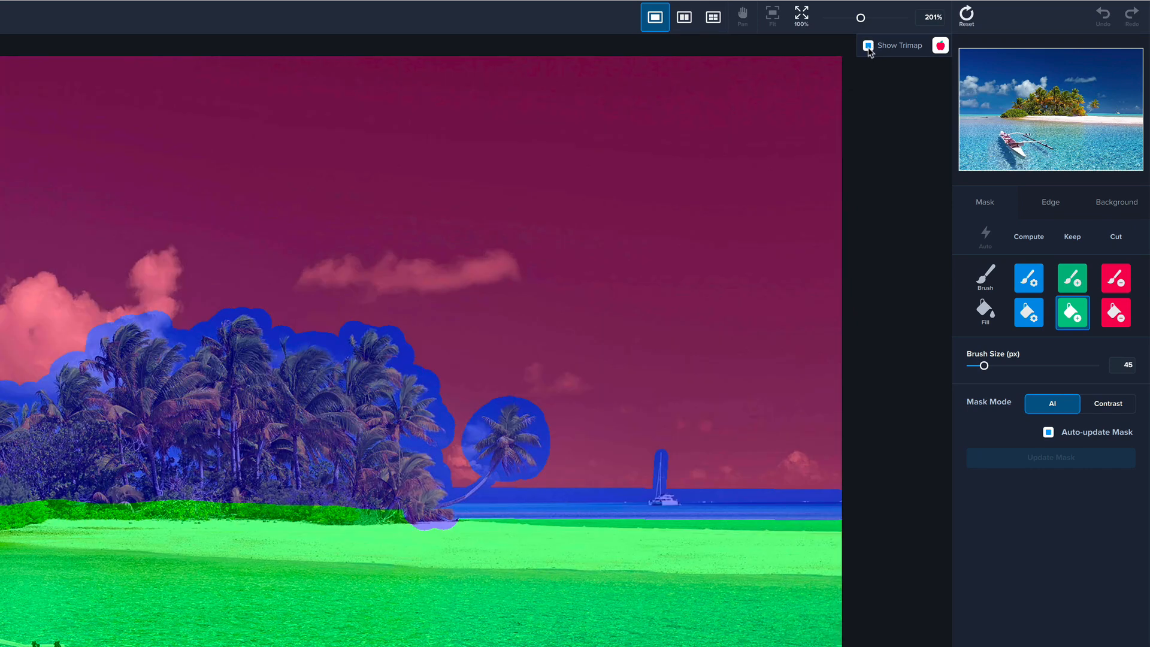
Step: Inspect the Mask, Keep and Cut previews in the single view, and return to the Keep preview
click(940, 47)
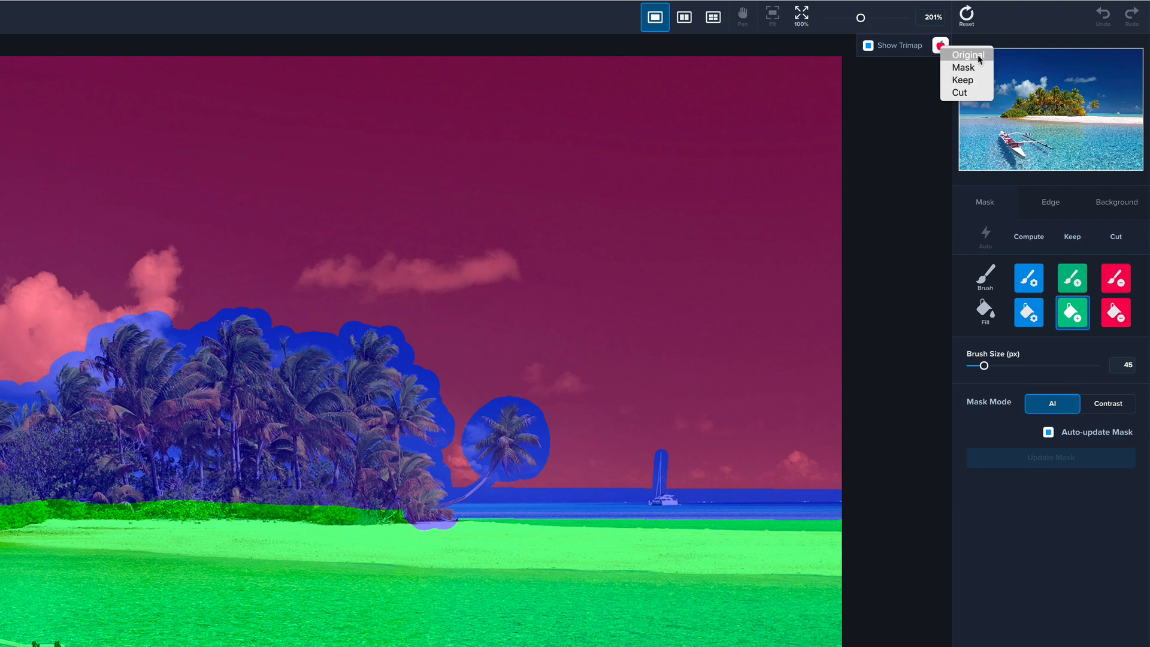
click(974, 68)
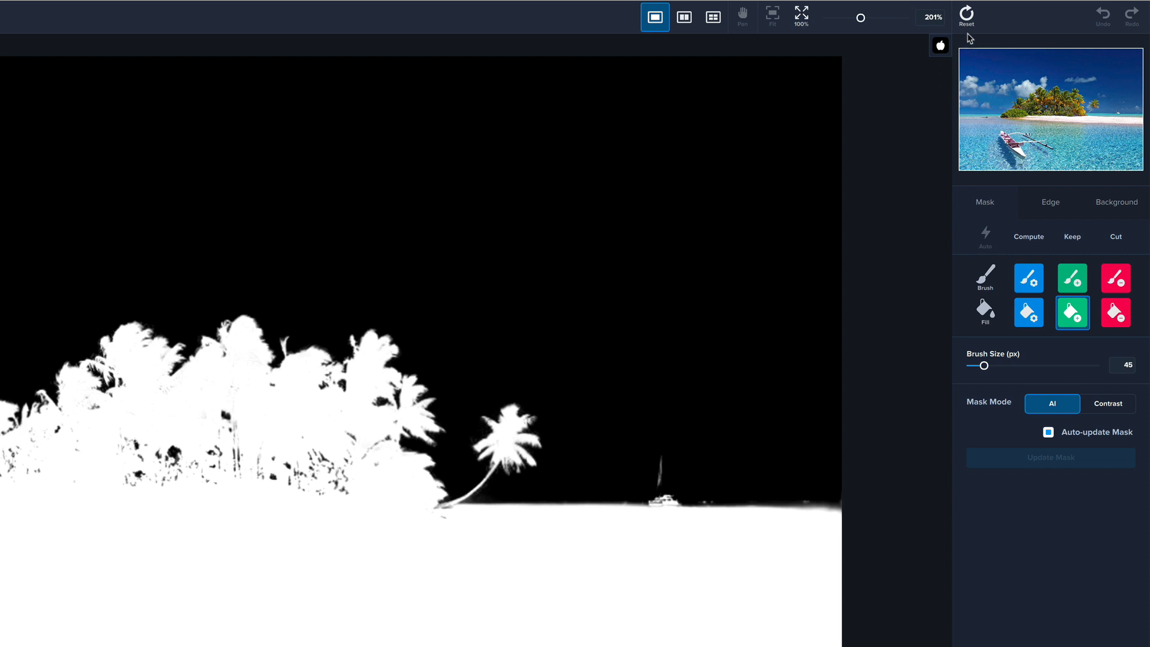
click(940, 45)
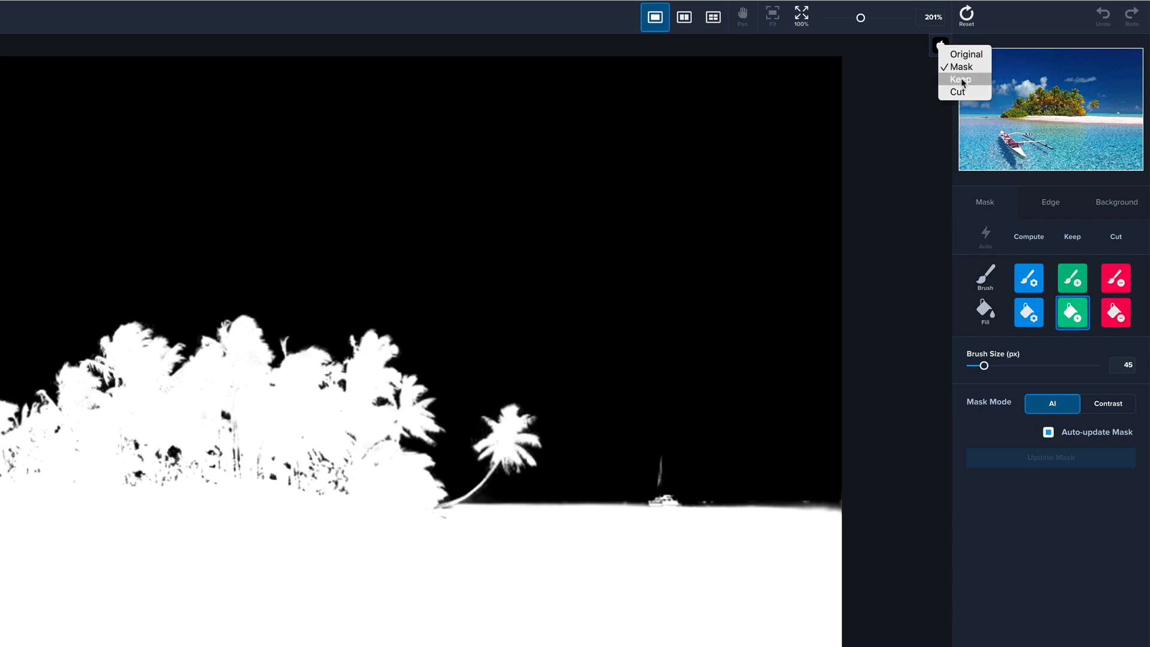
click(960, 90)
click(940, 45)
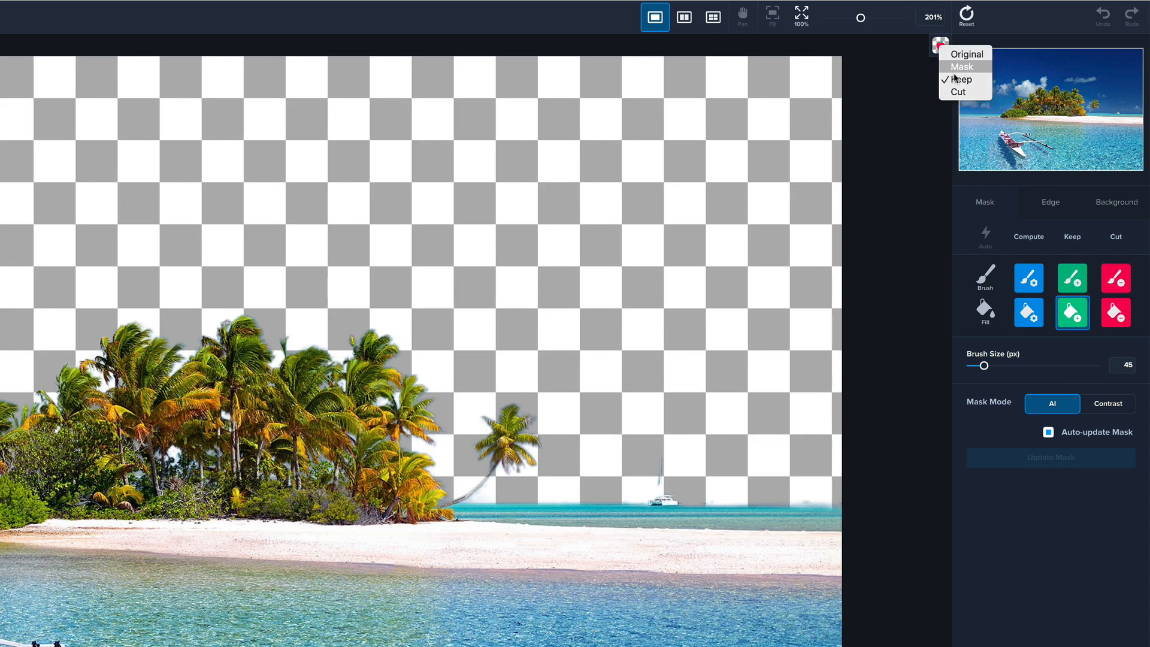
click(959, 92)
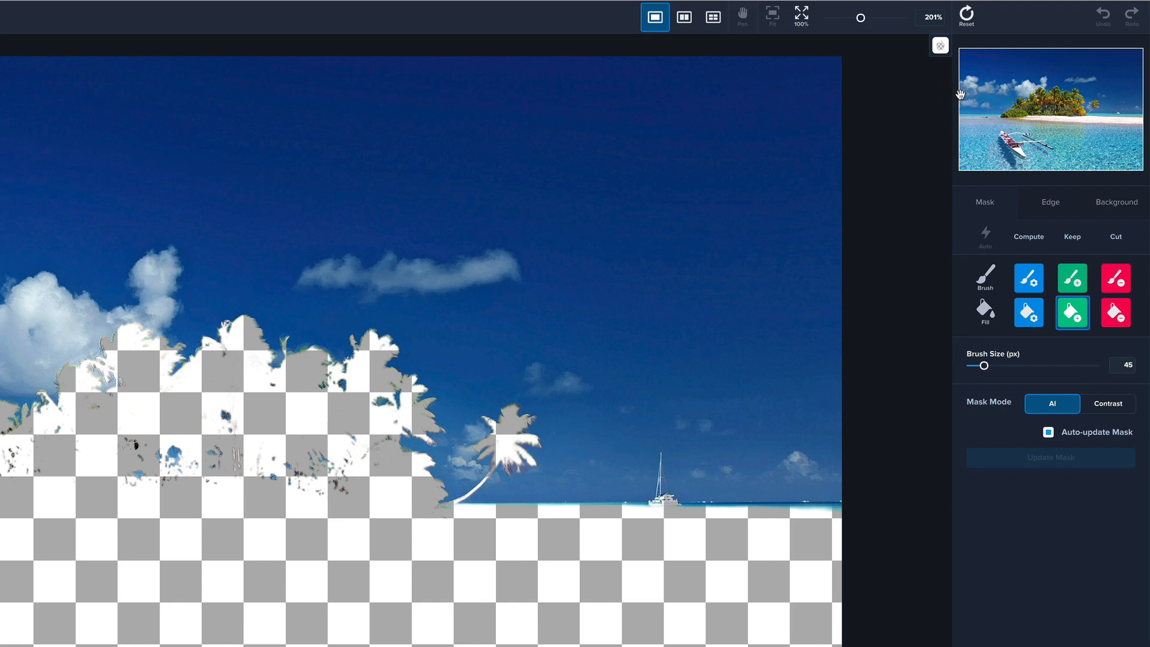
click(941, 46)
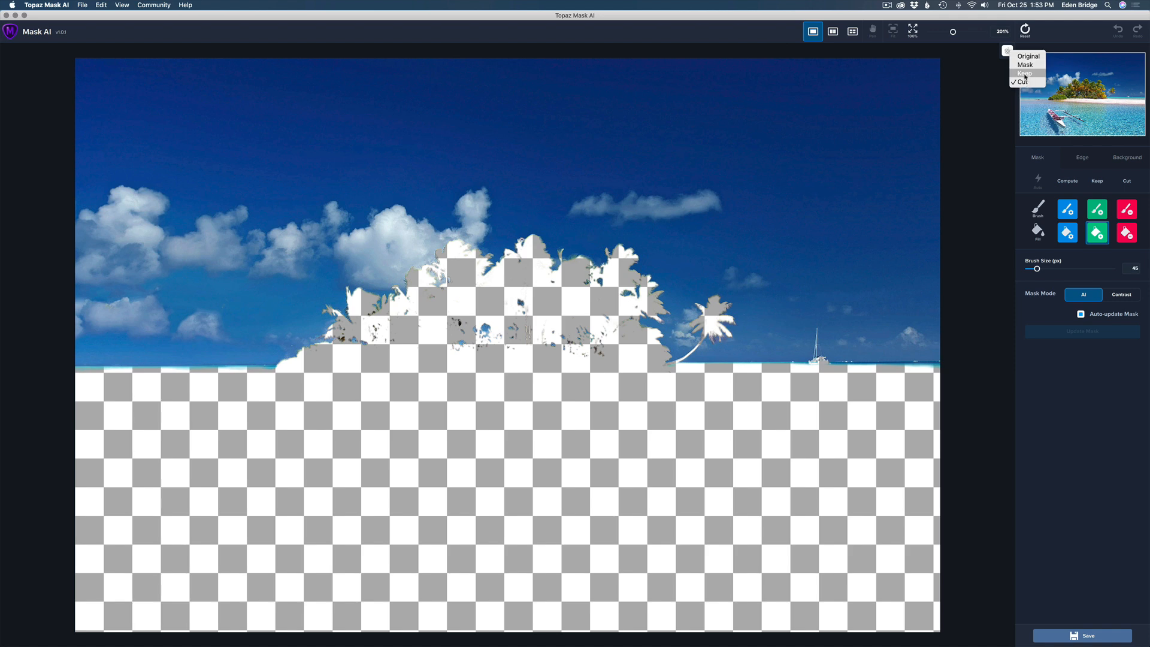
click(1024, 73)
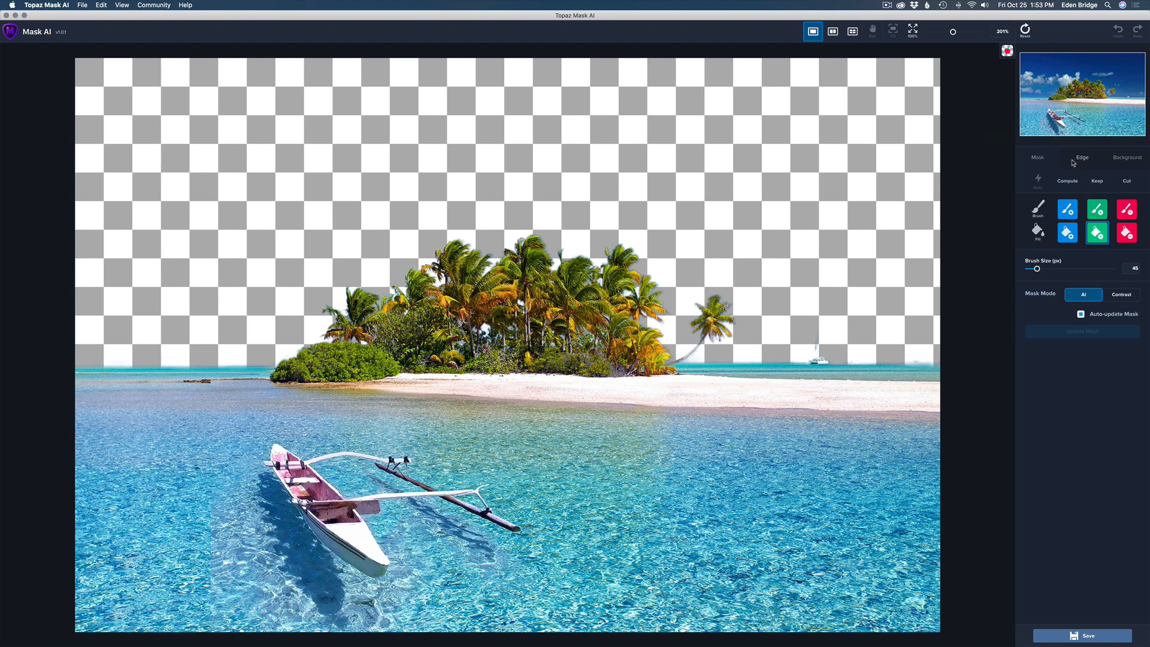
Step: Replace the masked-out sky with a solid light blue background colour
click(1129, 158)
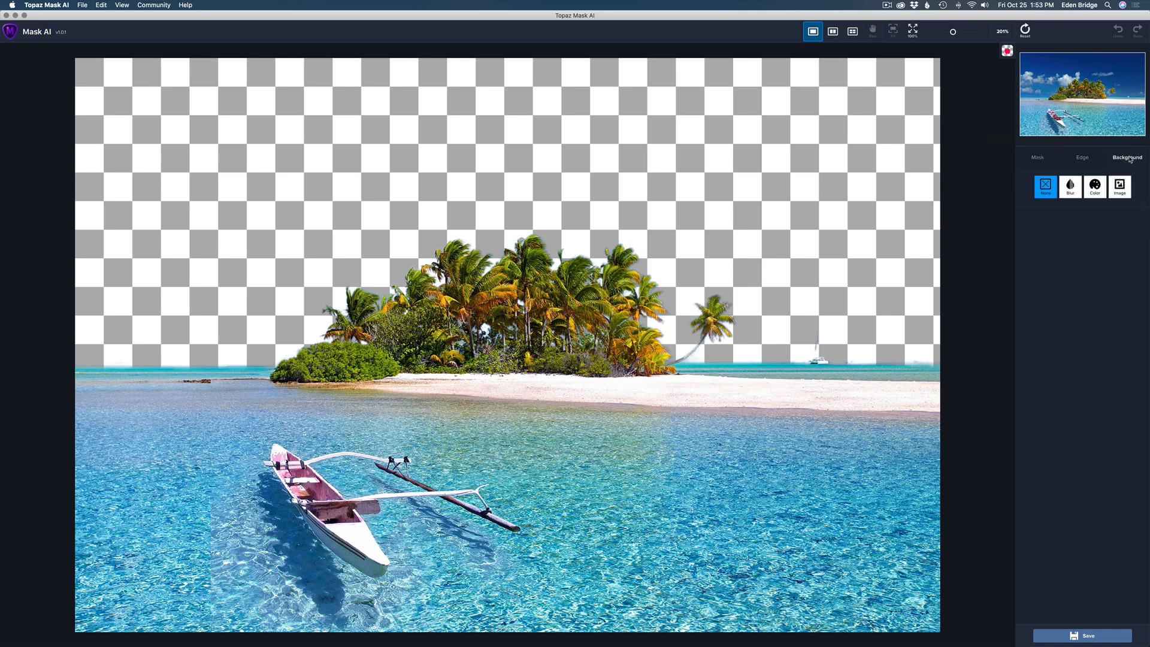
click(1095, 187)
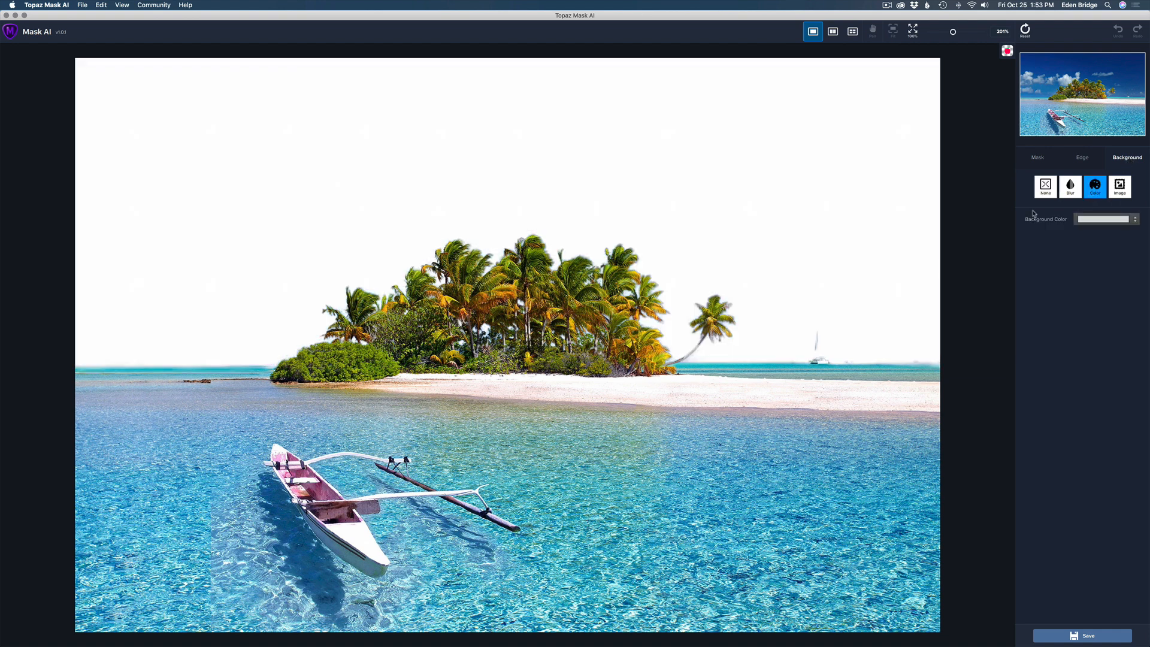
click(1127, 221)
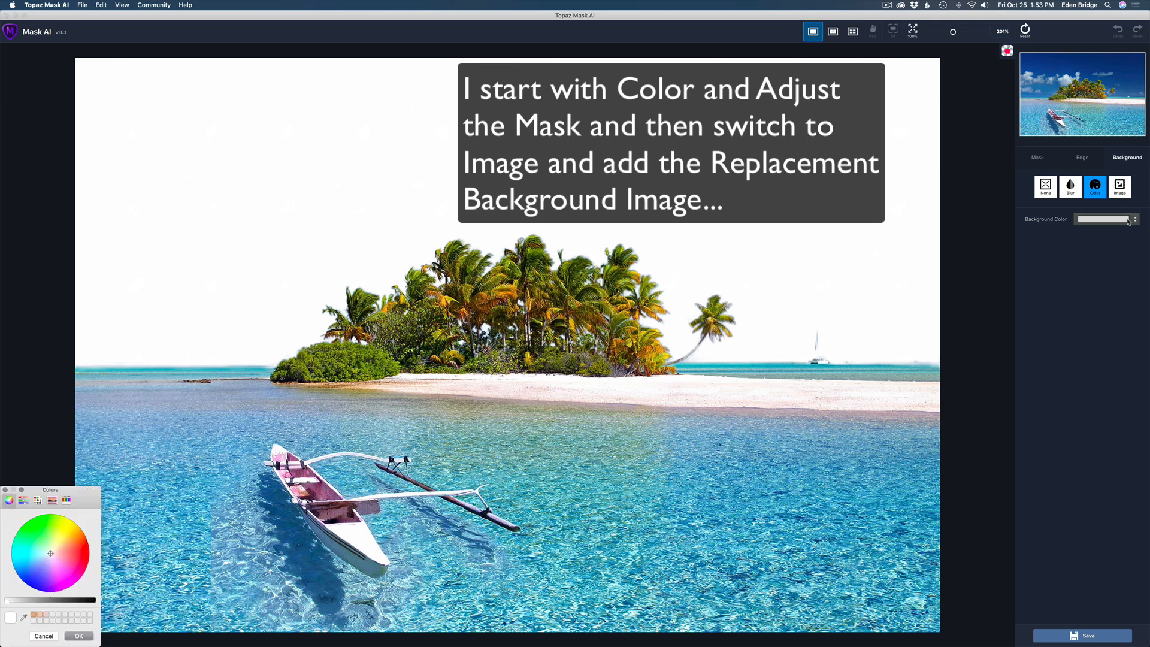
click(46, 566)
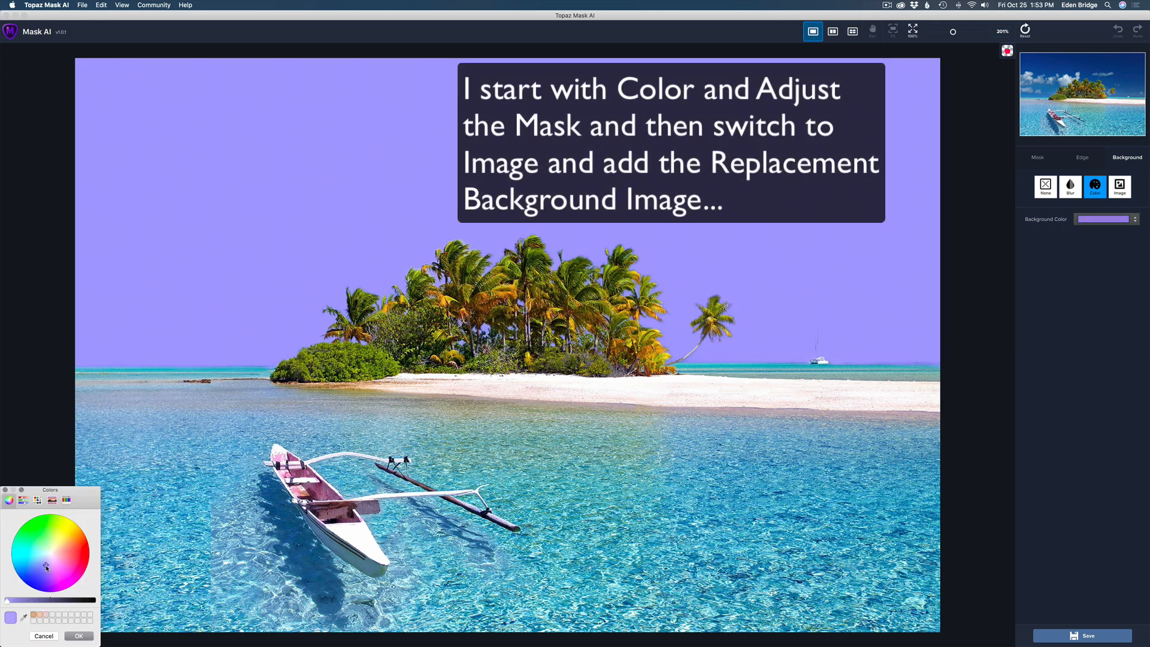
drag(46, 566, 41, 566)
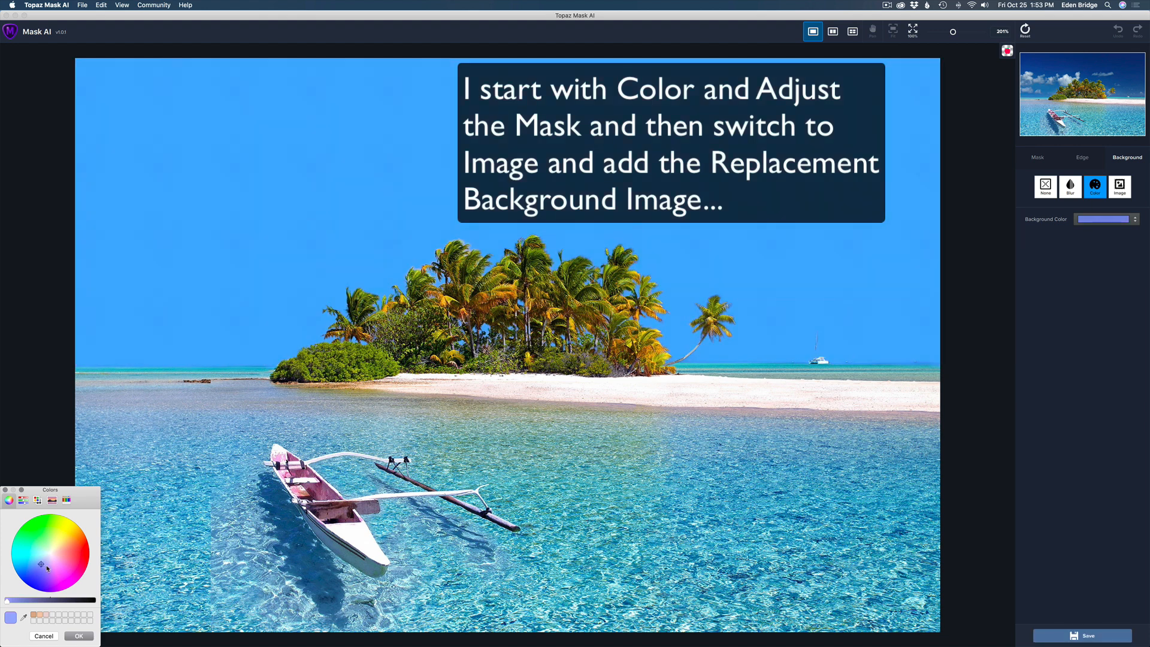
click(77, 636)
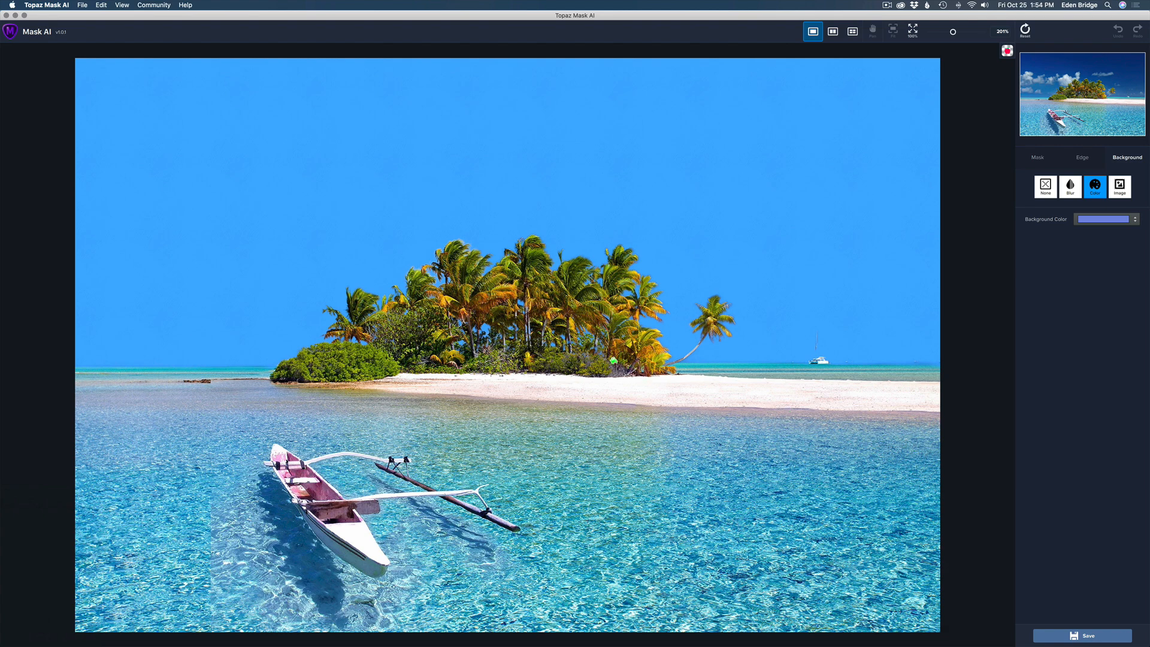
Step: Examine the mask edges against the blue background at 400%, along the palms, the horizon and the sailboat
scroll(616, 365, up, 5)
scroll(613, 362, up, 4)
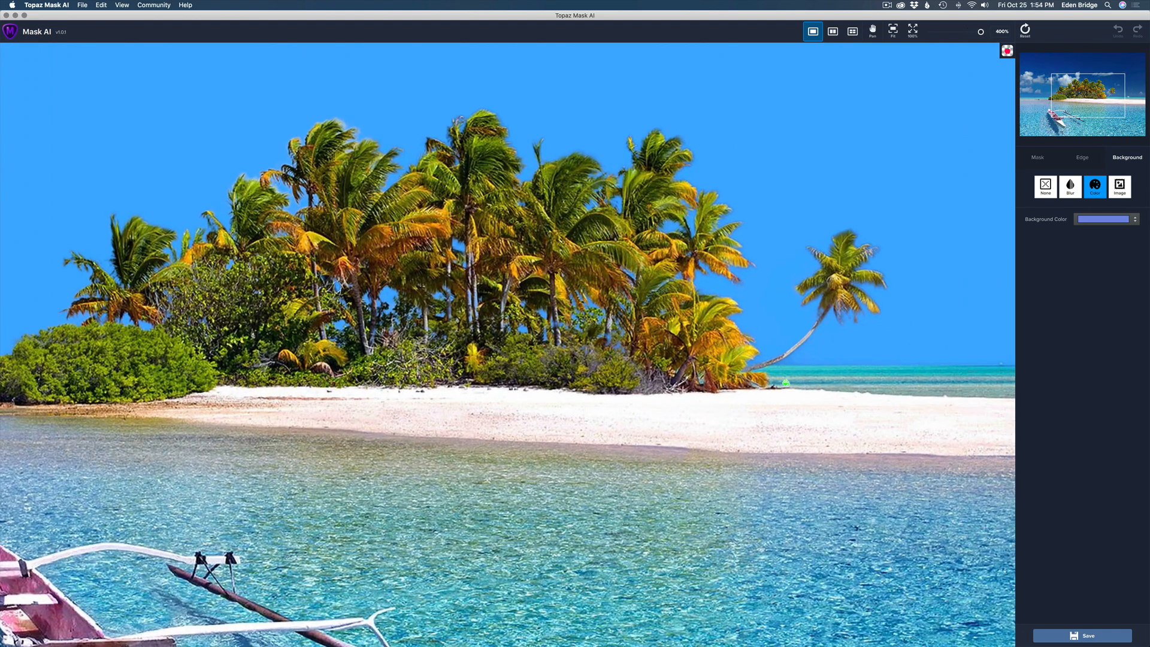
right_click(844, 367)
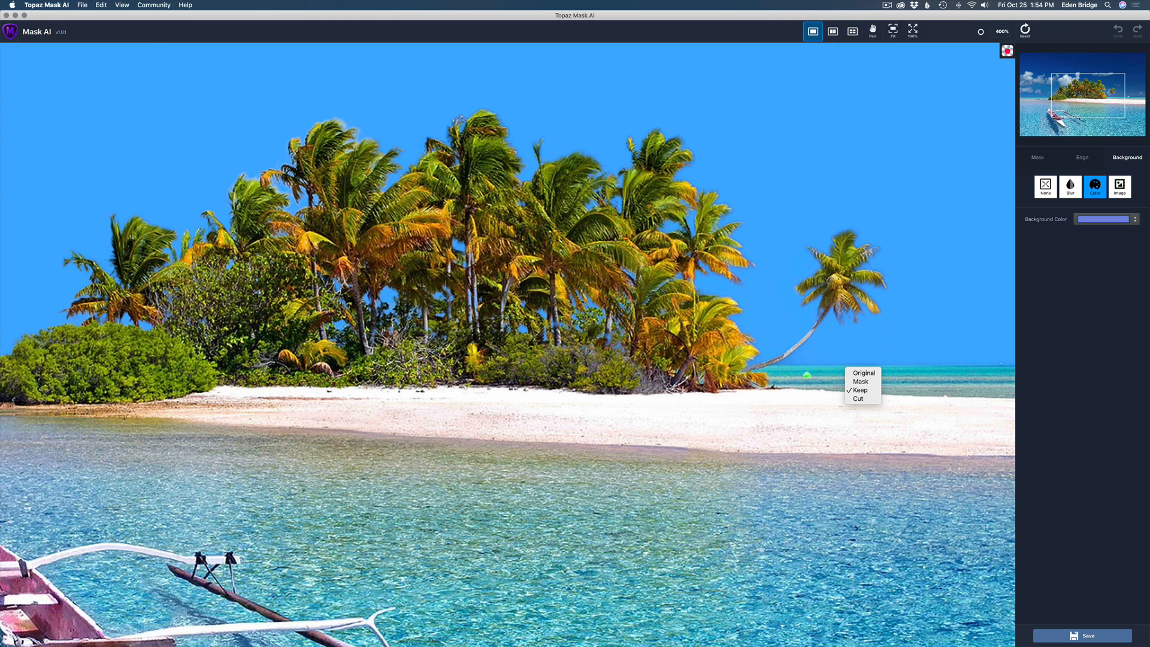
click(770, 35)
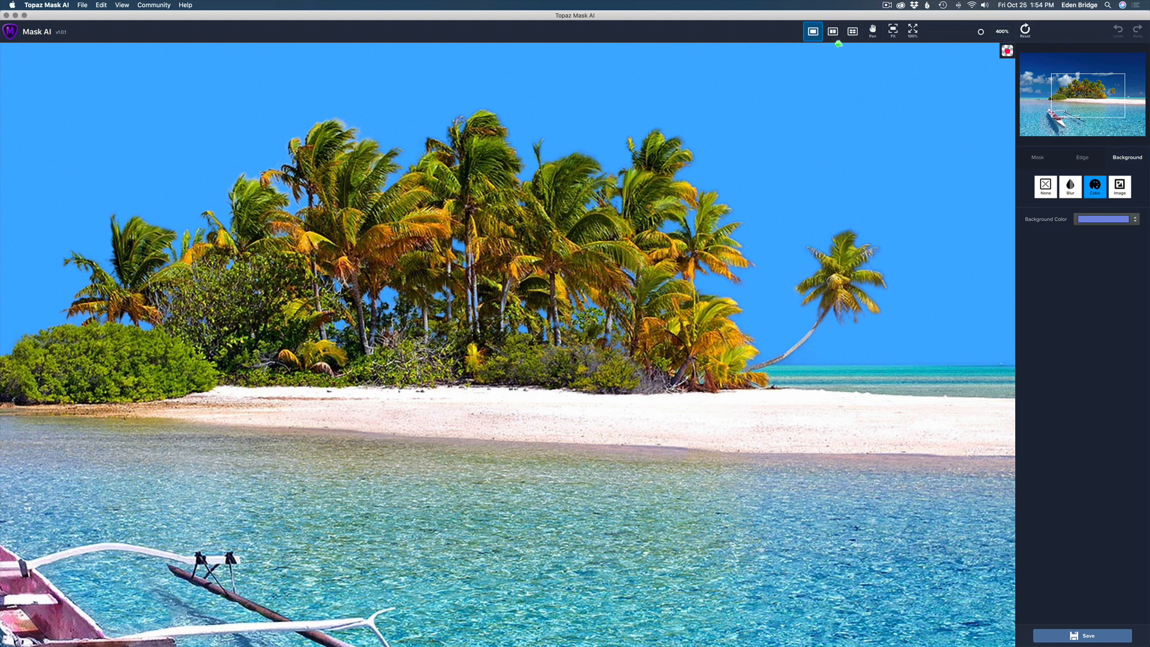
click(873, 33)
drag(954, 398, 611, 409)
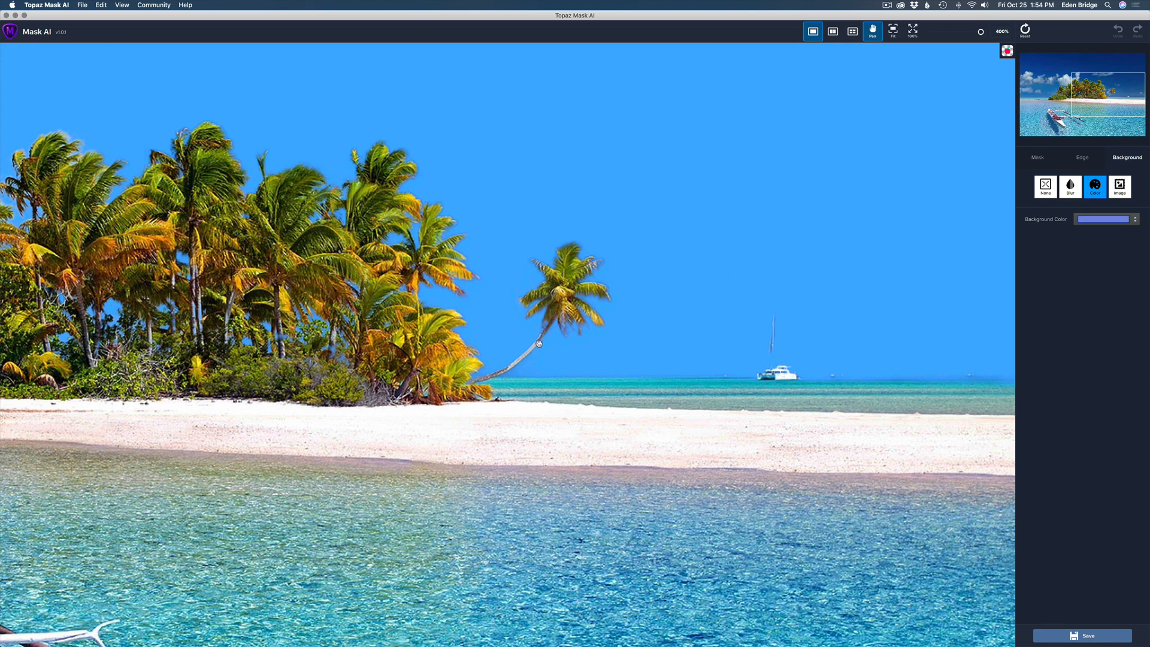
drag(395, 343, 759, 334)
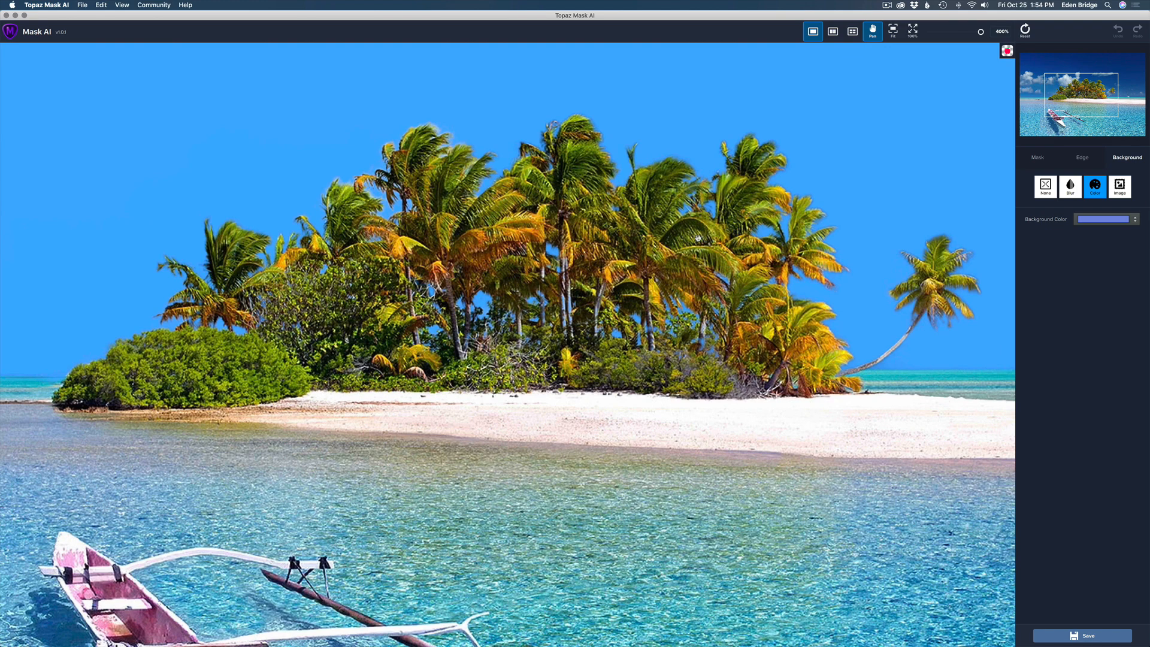
drag(532, 285, 668, 280)
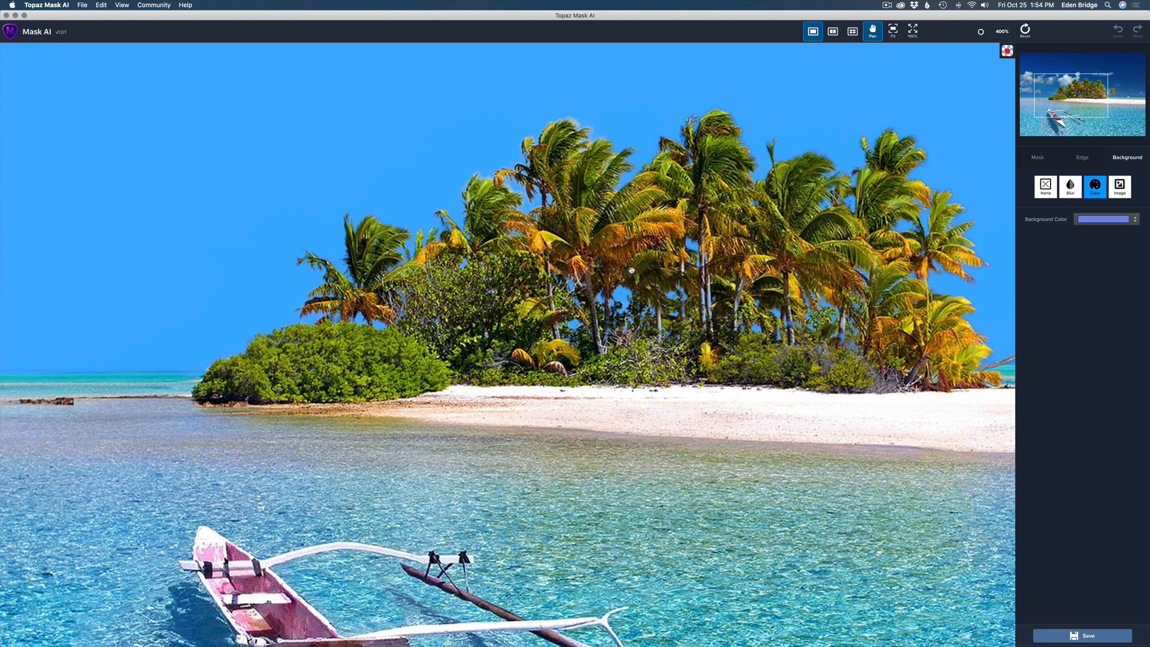
drag(441, 280, 518, 281)
drag(432, 323, 558, 296)
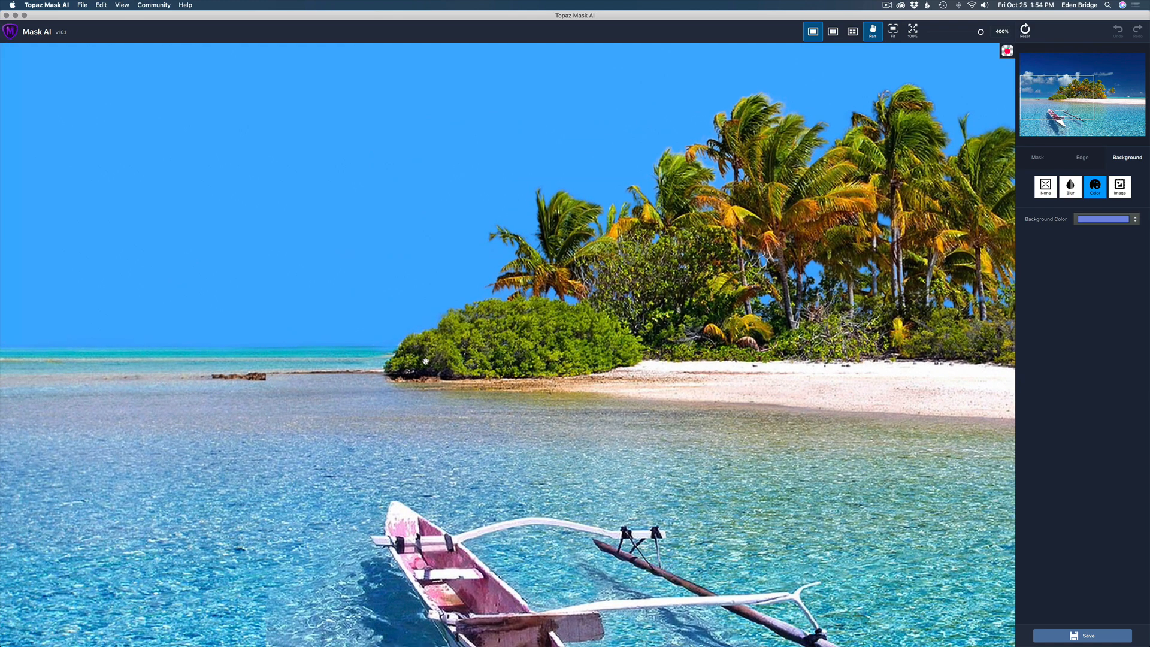
drag(763, 312, 503, 339)
drag(776, 303, 462, 320)
drag(690, 328, 573, 331)
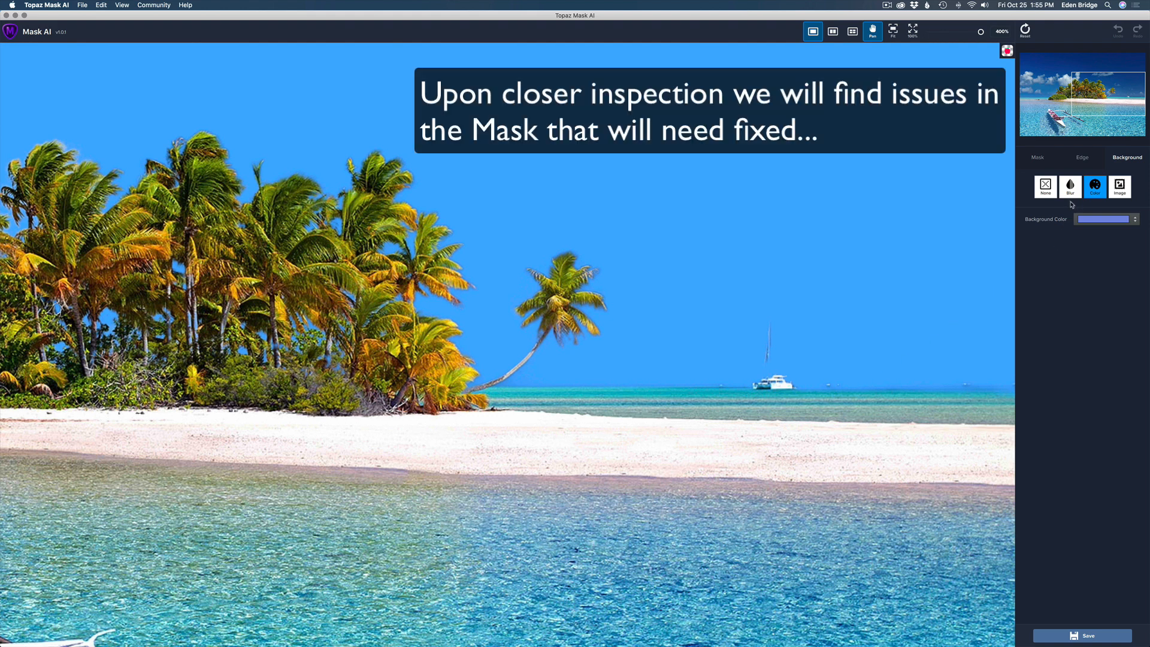
Step: Ready the Keep brush for mask repairs and reduce its size to 8 px
click(1038, 158)
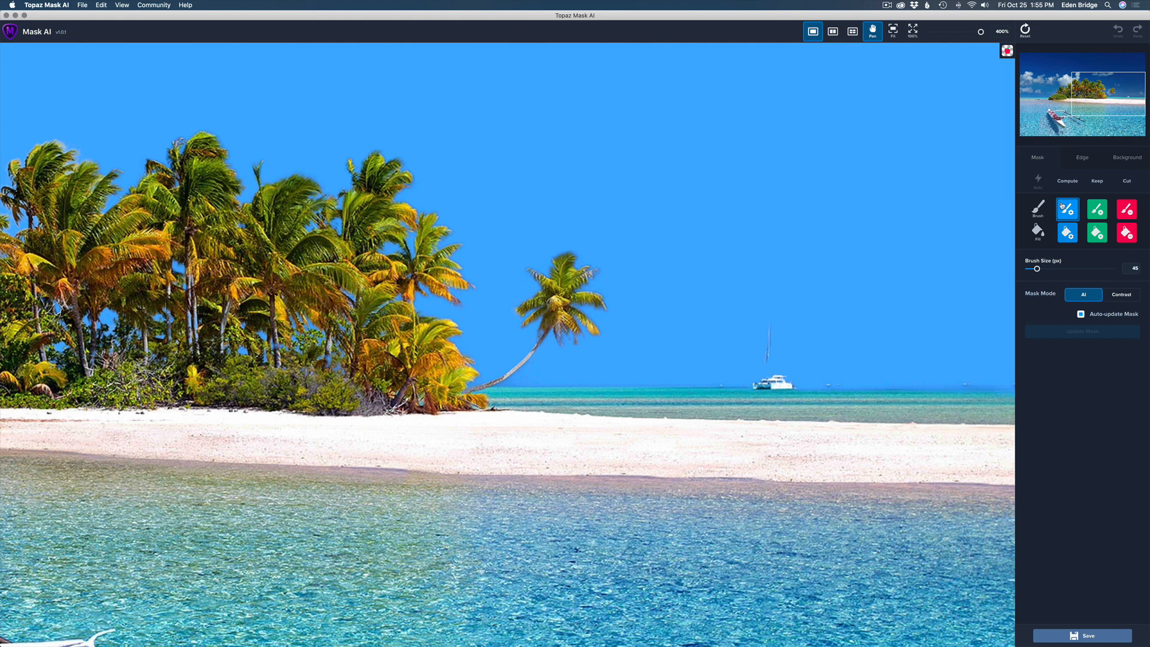
click(1098, 210)
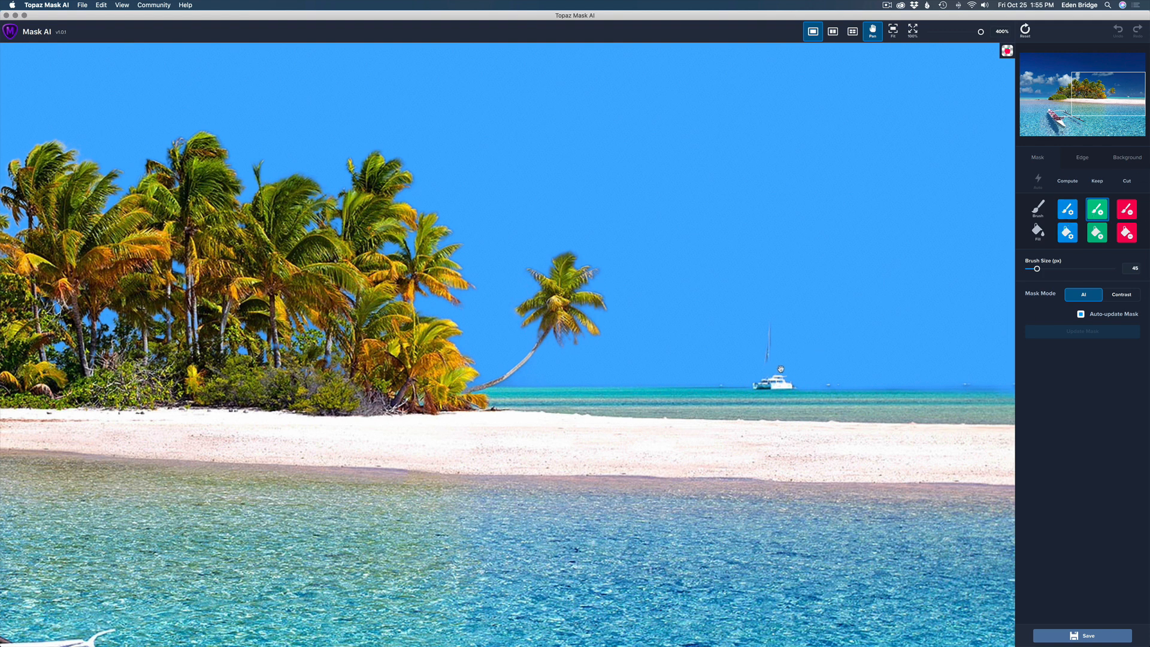
click(872, 32)
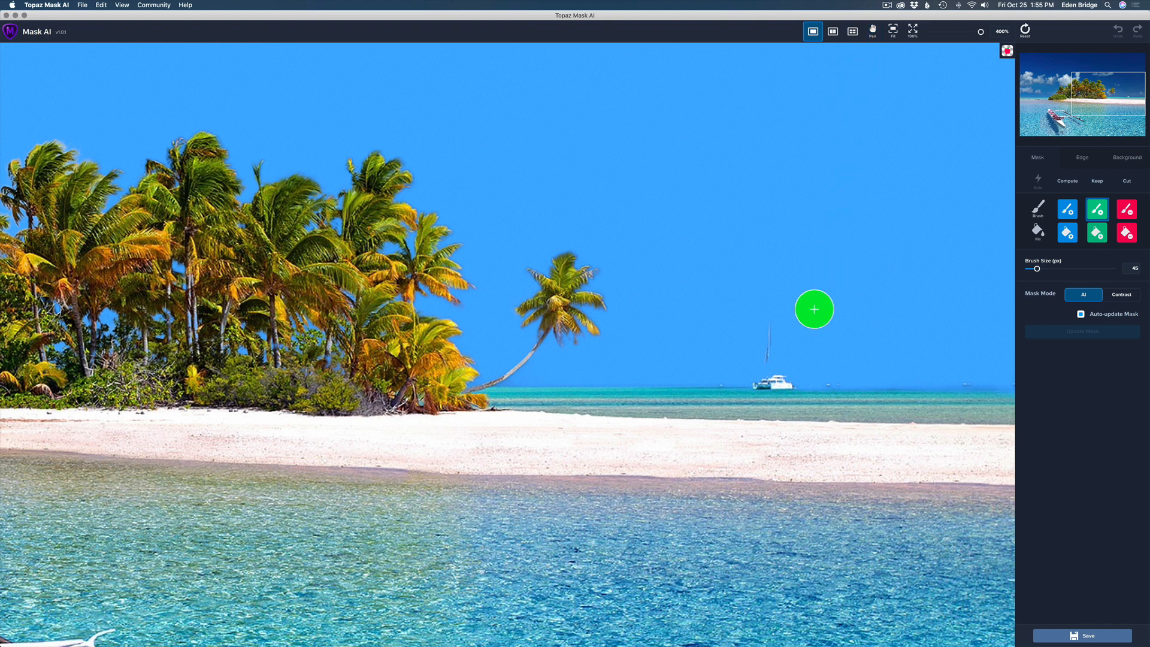
key(bracketleft)
key(bracketleft)
key(bracketleft)
key(bracketleft)
key(bracketleft)
key(bracketleft)
key(bracketleft)
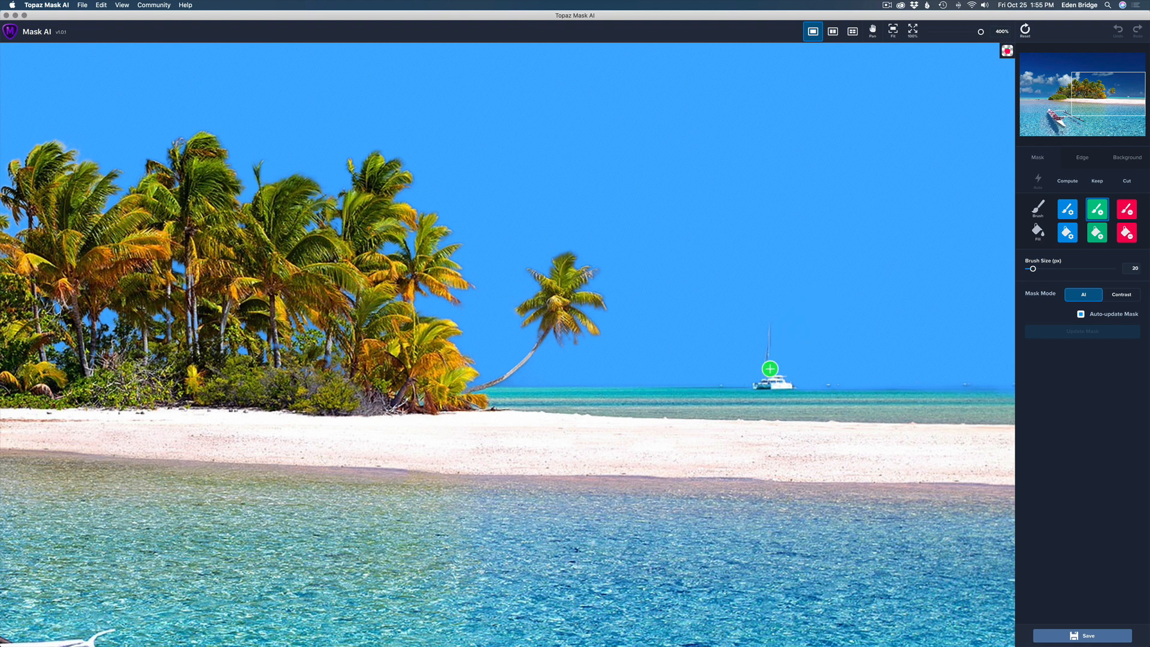
key(bracketleft)
Step: Show the sailboat area in split view, comparing the Original without the trimap overlay with the Keep preview
click(833, 32)
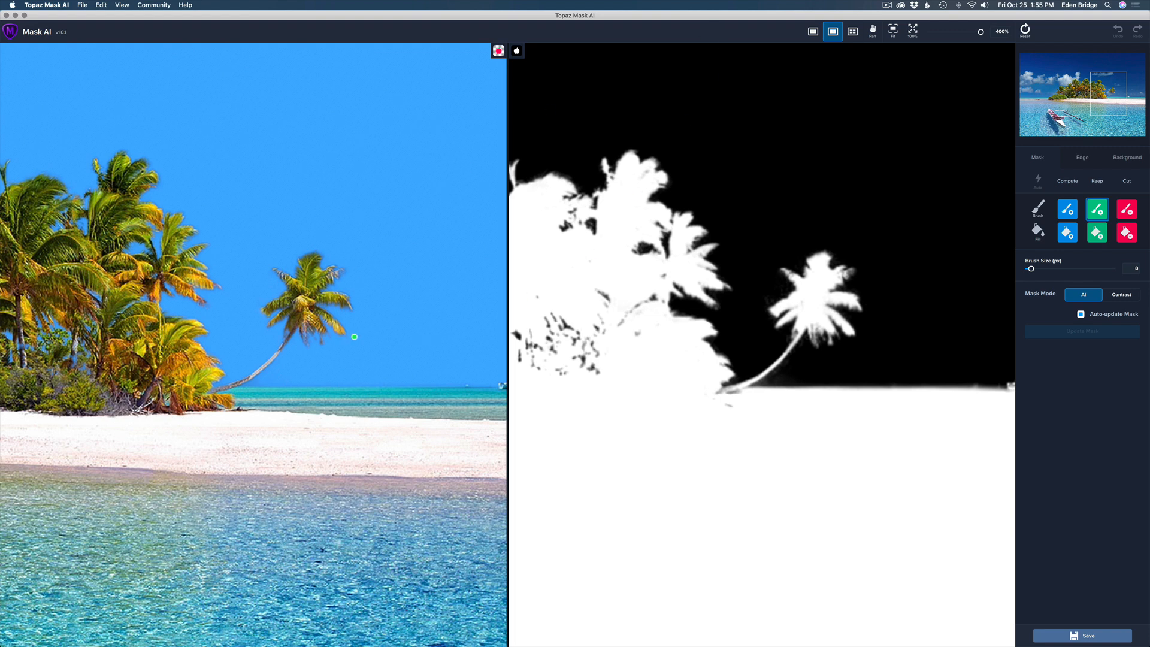
right_click(354, 336)
click(473, 33)
click(874, 30)
drag(450, 360, 323, 368)
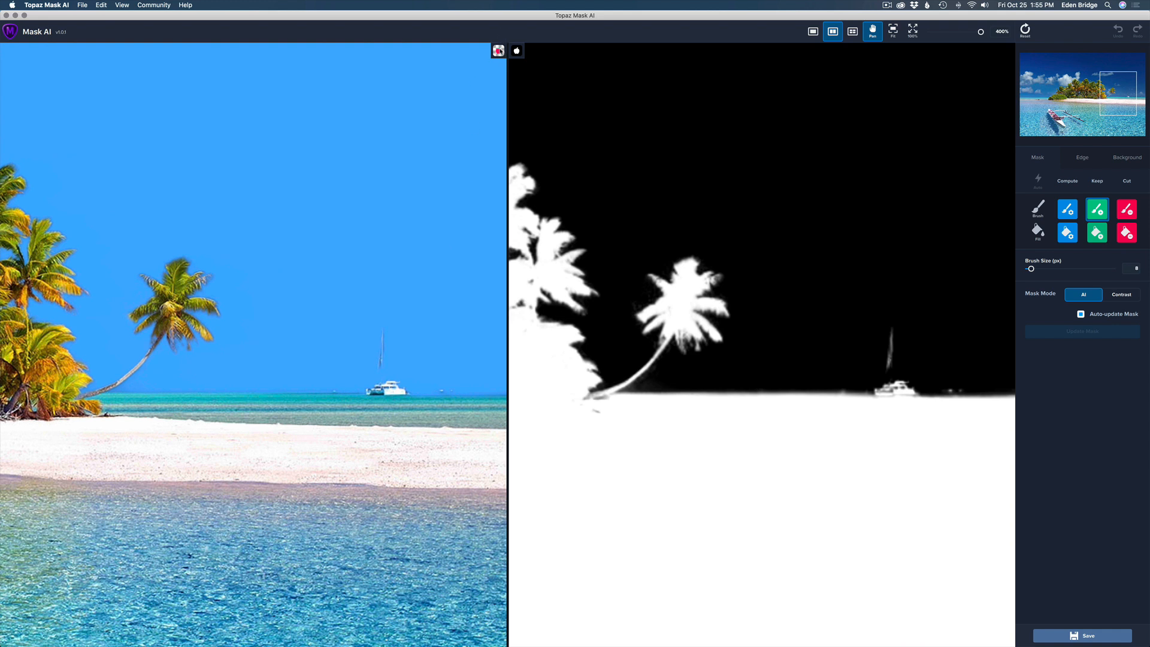
click(497, 51)
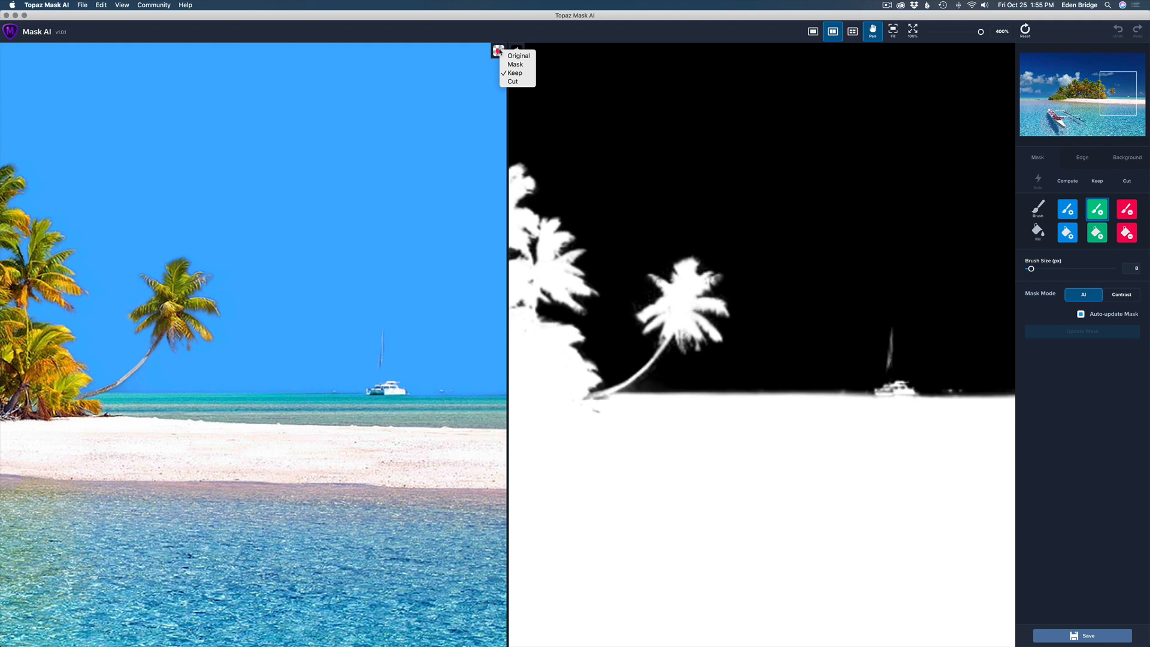
click(514, 56)
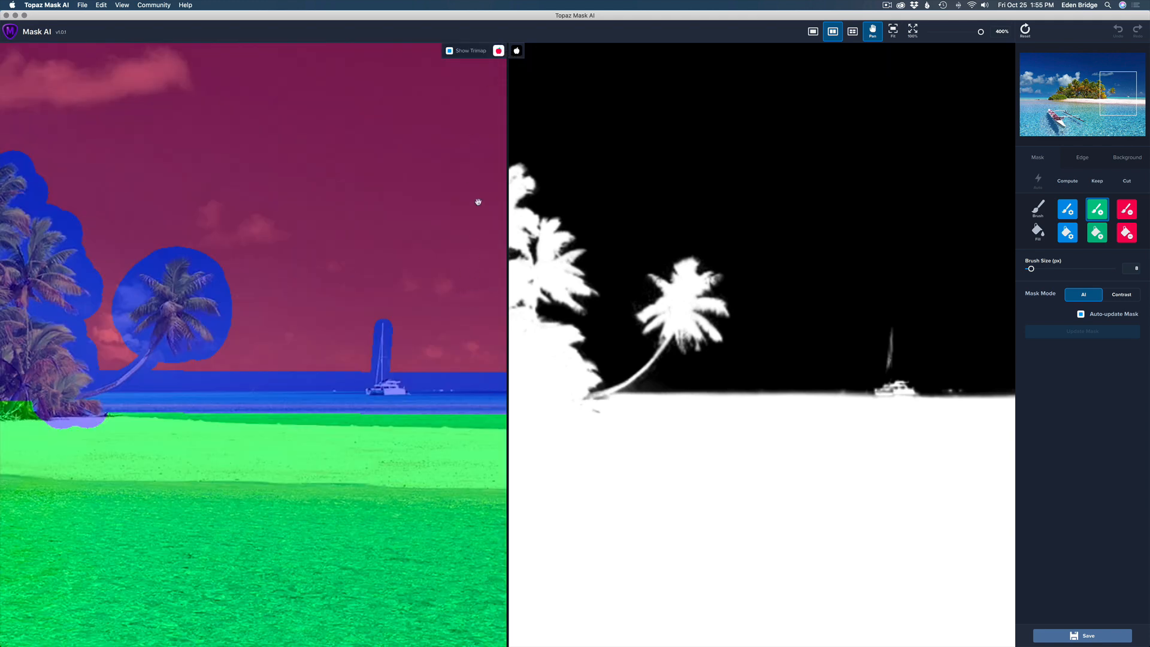
click(449, 51)
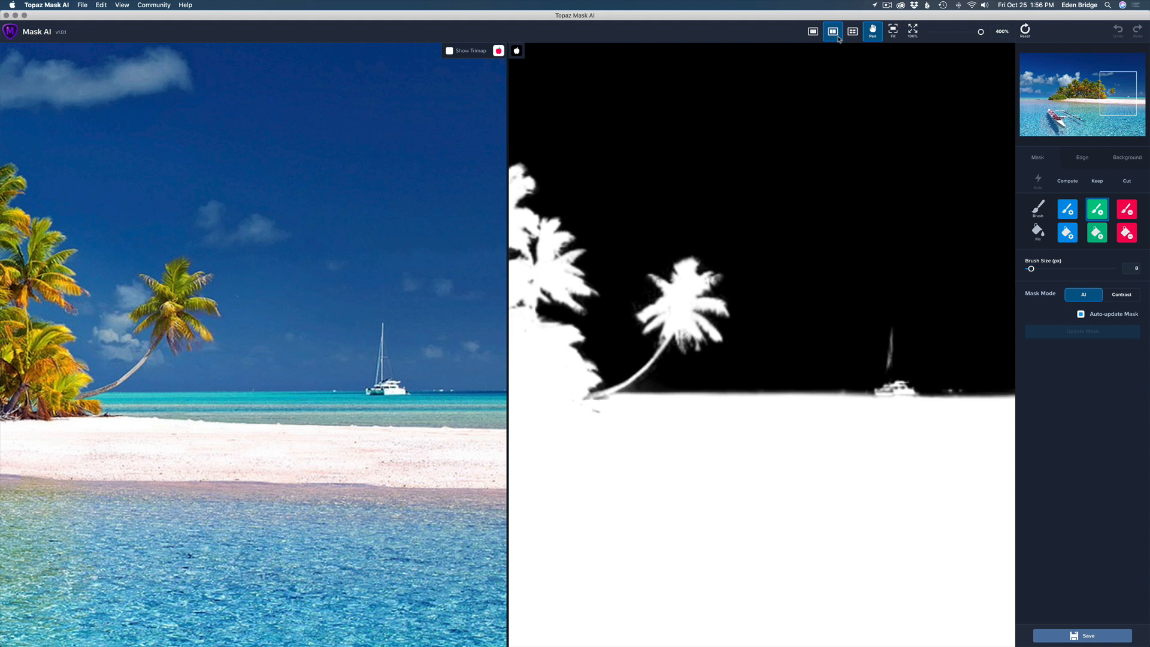
click(518, 52)
click(537, 74)
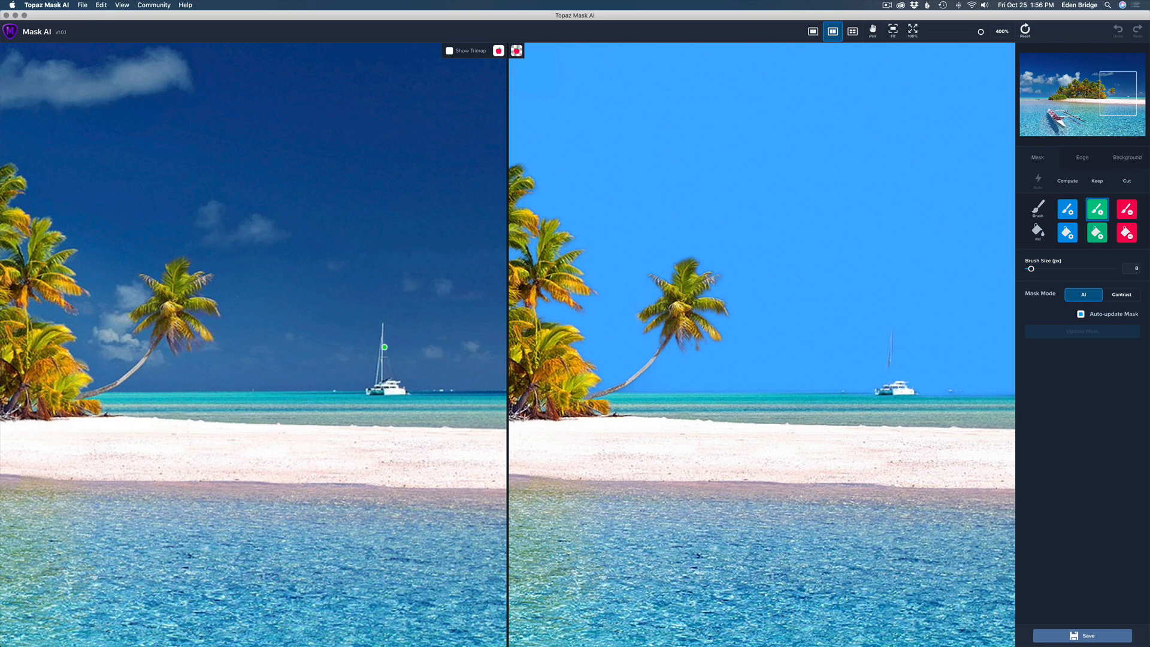
Step: Paint the sailboat's mast as keep with a 6 px brush, turn off automatic mask updates, and update the mask
key(bracketleft)
key(bracketleft)
key(bracketright)
drag(381, 346, 382, 349)
click(1081, 314)
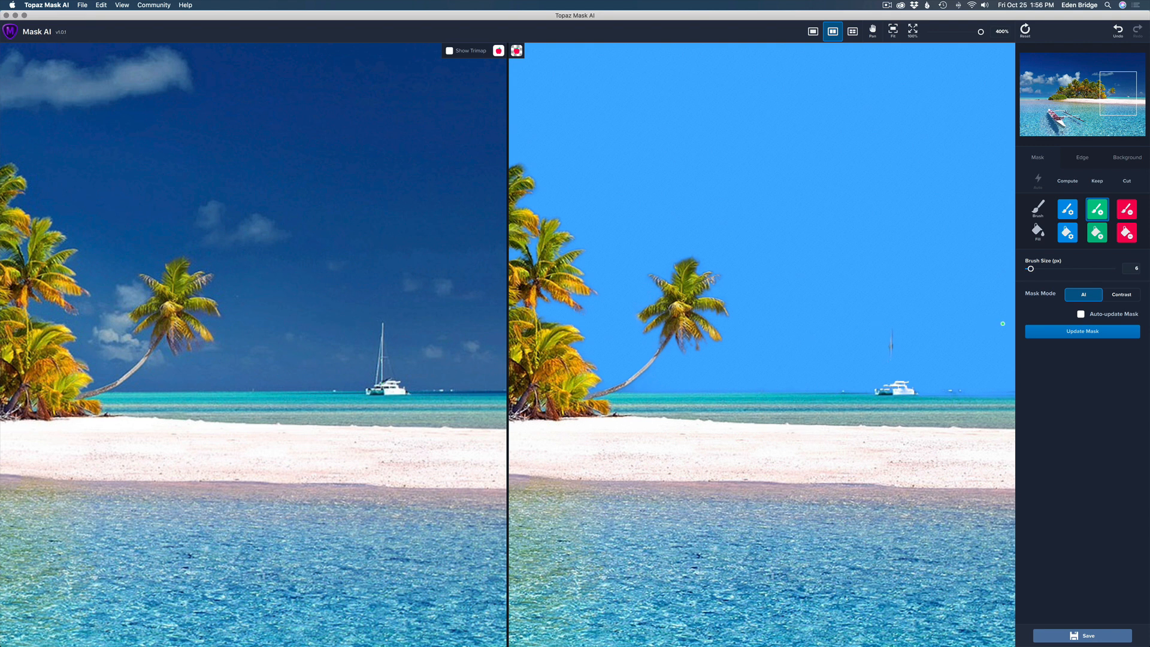
click(1076, 331)
Step: Repaint the area around the sailboat's mast with the Compute brush and update the mask
click(1067, 210)
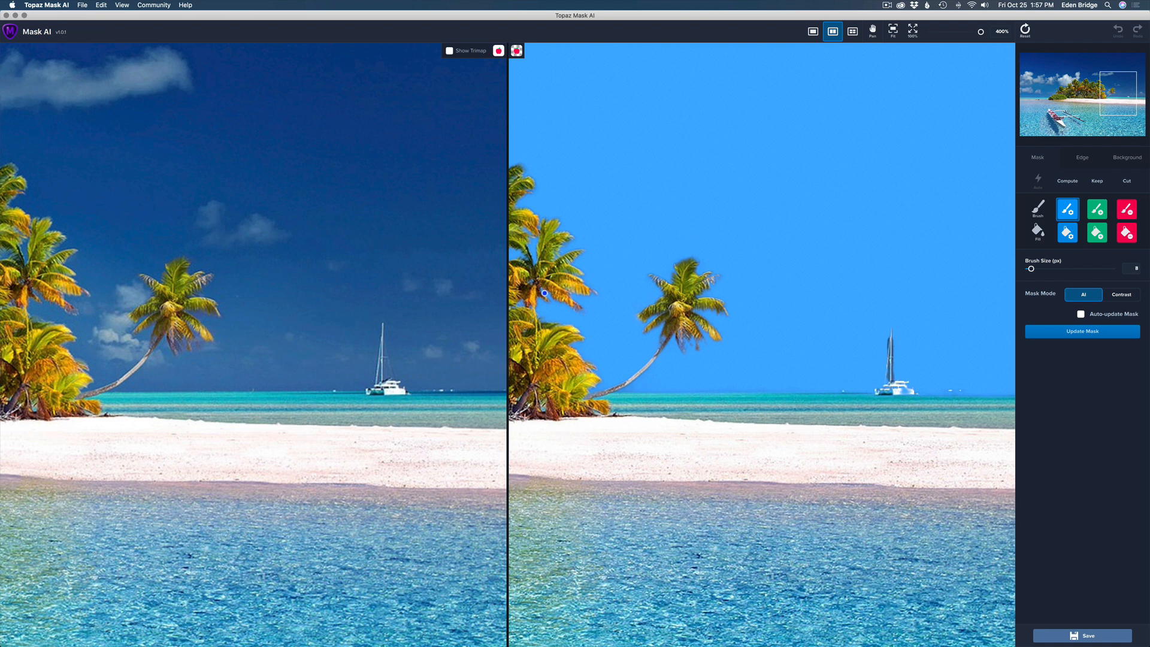
key(])
key(bracketleft)
click(1083, 333)
Step: Paint the sailboat's hull as keep with a 10 px brush and update the mask
click(1100, 212)
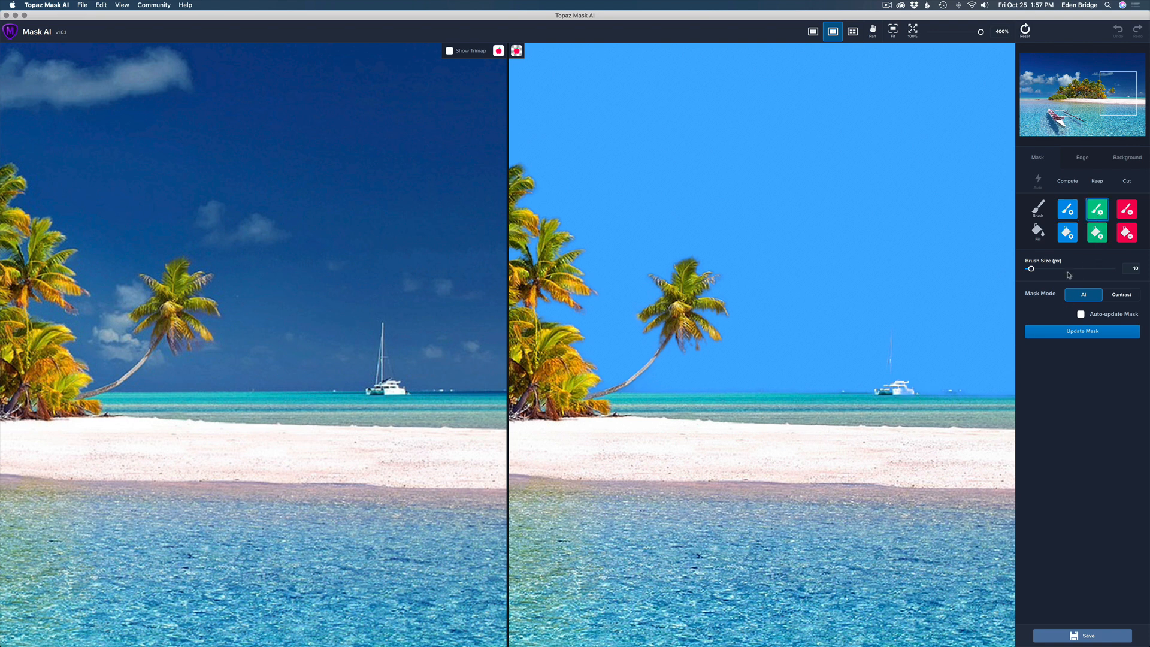
drag(903, 393, 908, 394)
click(1076, 333)
Step: Paint the horizon water to the right of the sailboat as keep and update the mask
click(872, 32)
drag(942, 421, 671, 424)
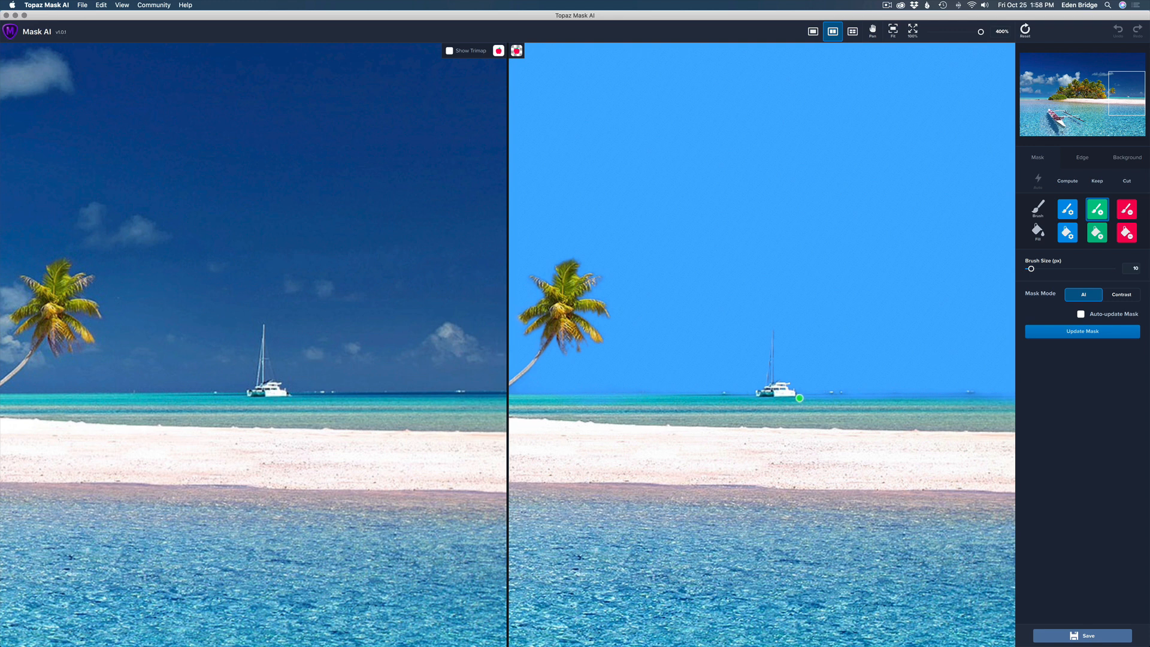
click(799, 396)
click(1085, 331)
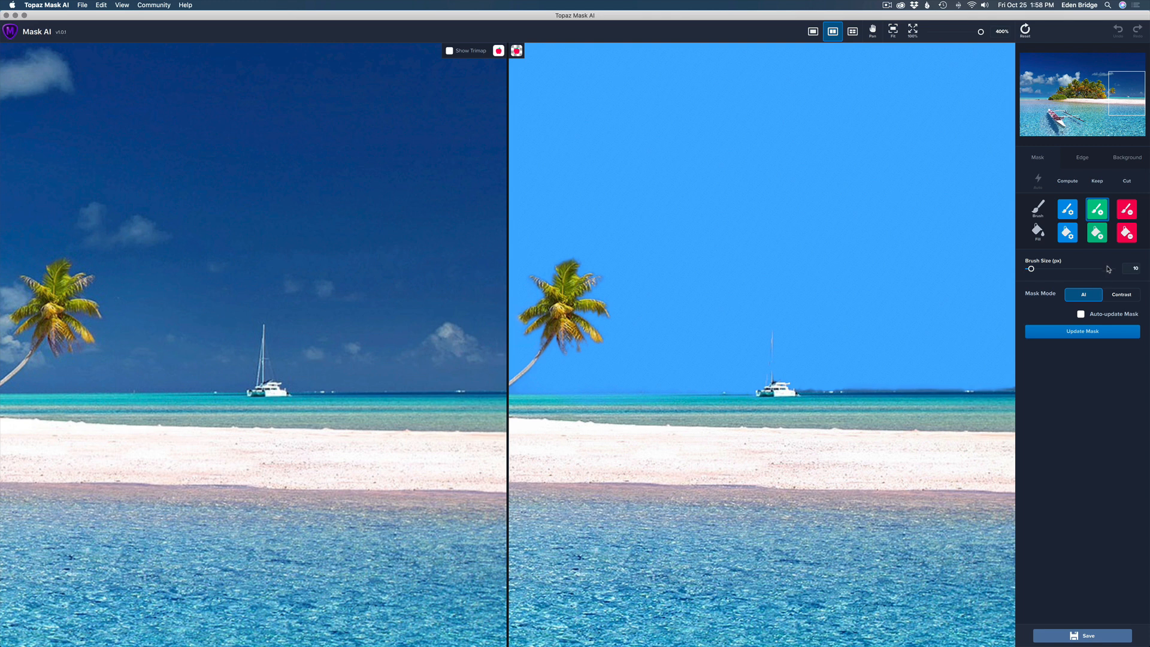
Step: Paint the leftover sky just above the horizon beside the sailboat as cut and update the mask
click(1126, 209)
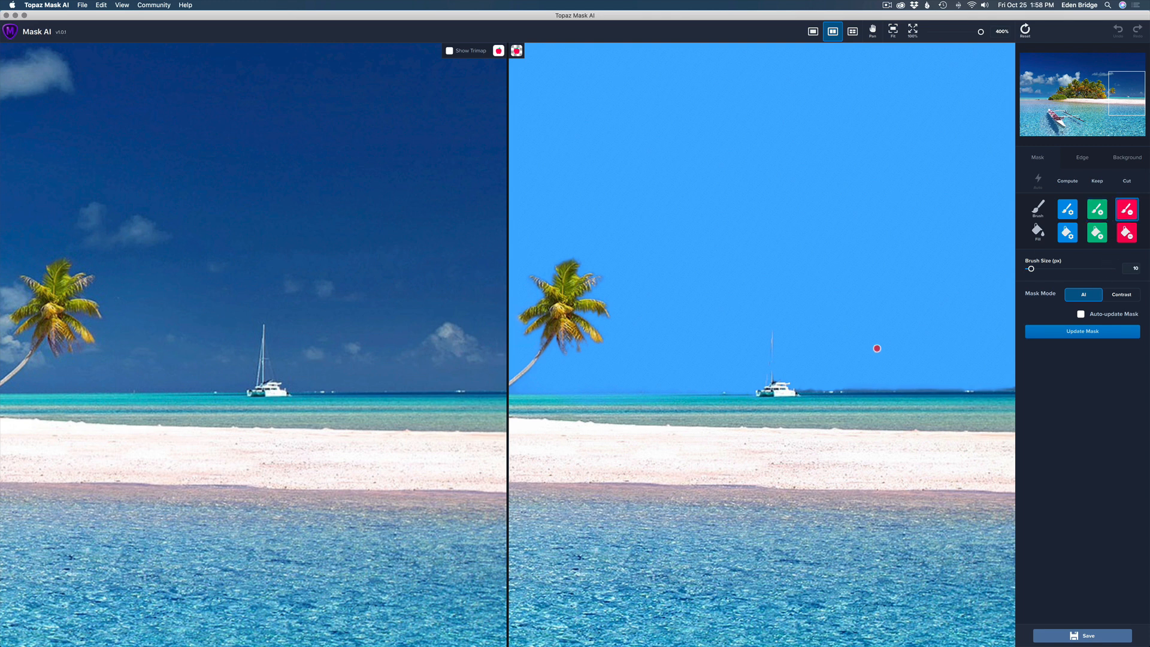
click(800, 387)
click(1087, 334)
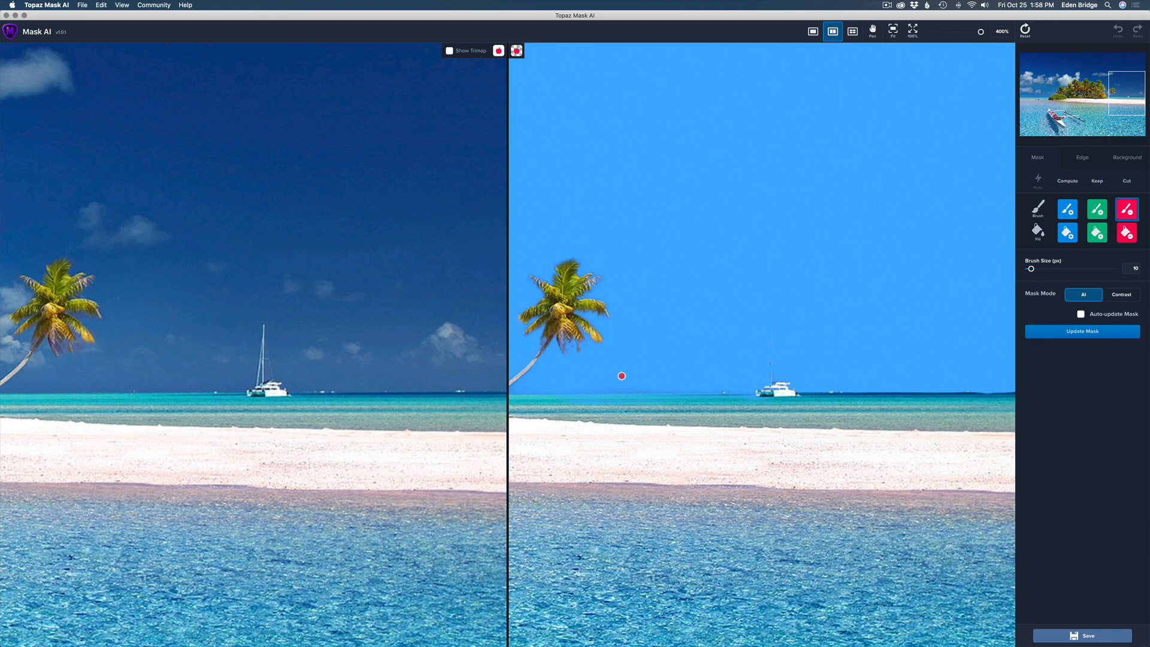
Step: Compare the whole masked photo with the original, and return to the single view at about 200%
scroll(748, 279, down, 10)
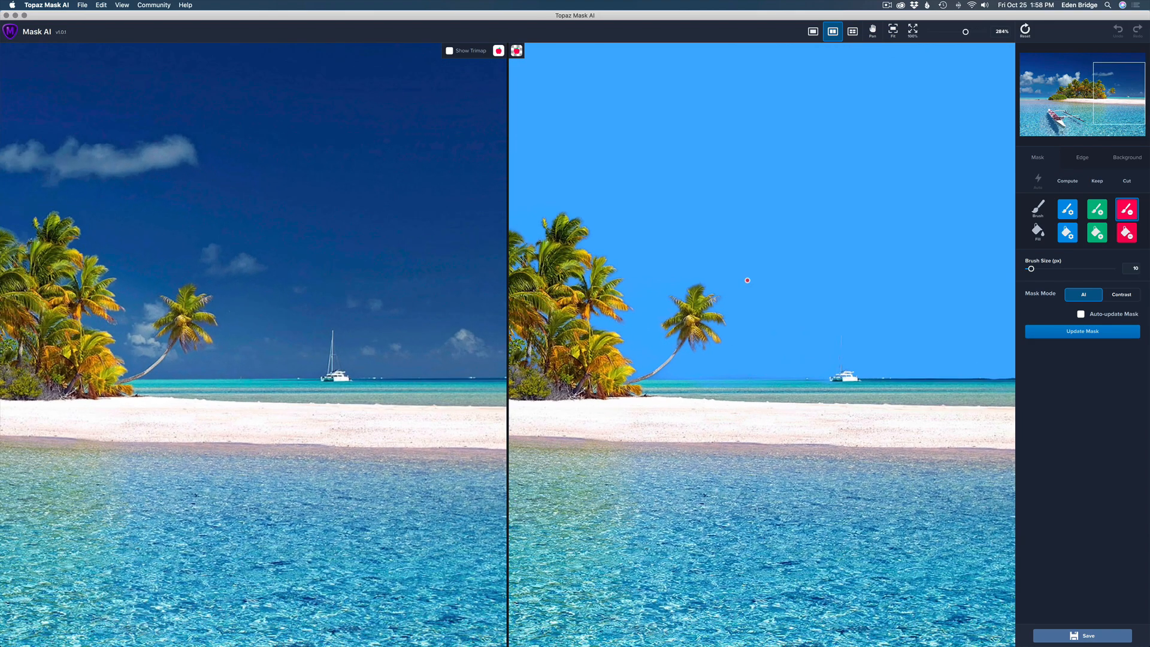
scroll(746, 281, down, 3)
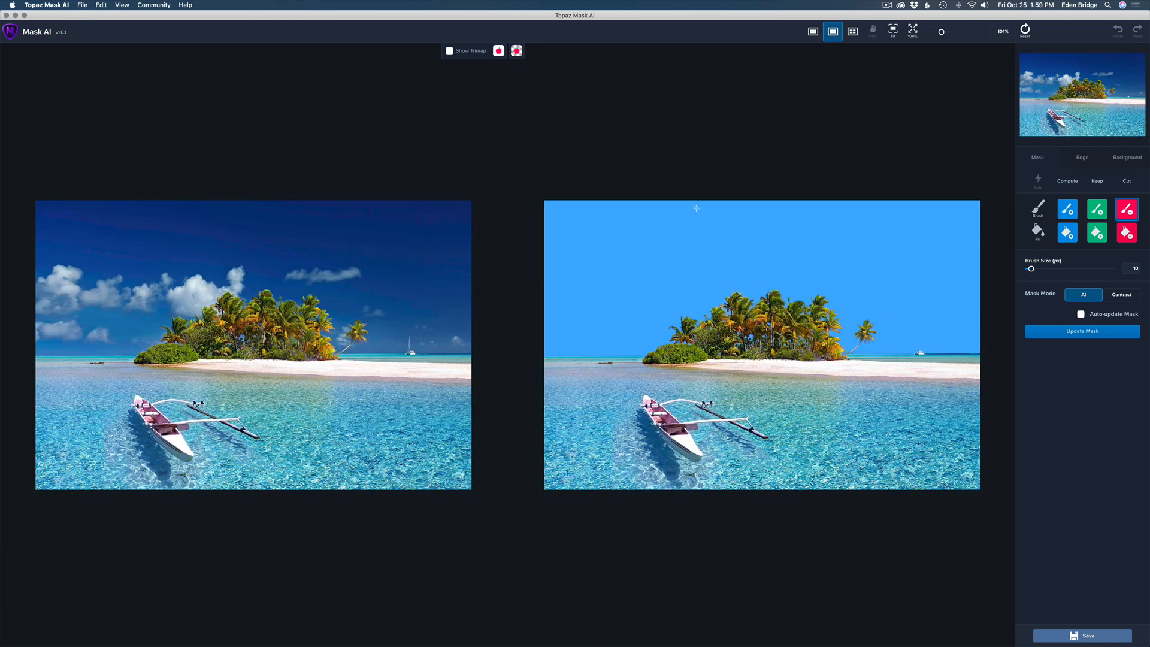
click(812, 32)
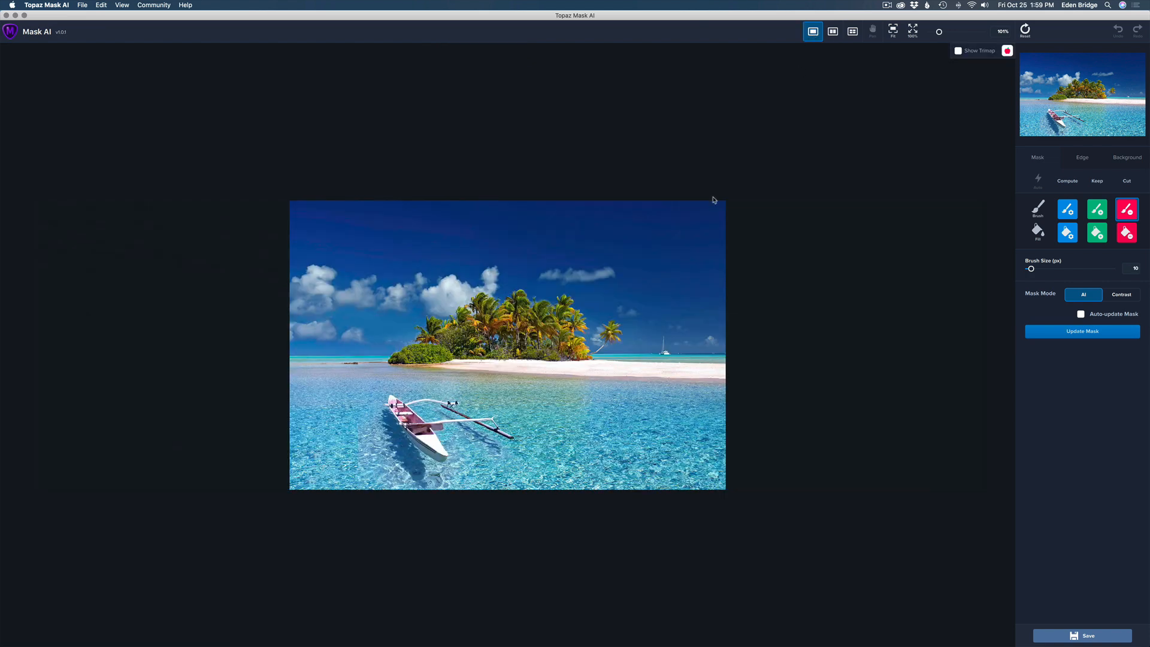
scroll(601, 324, up, 5)
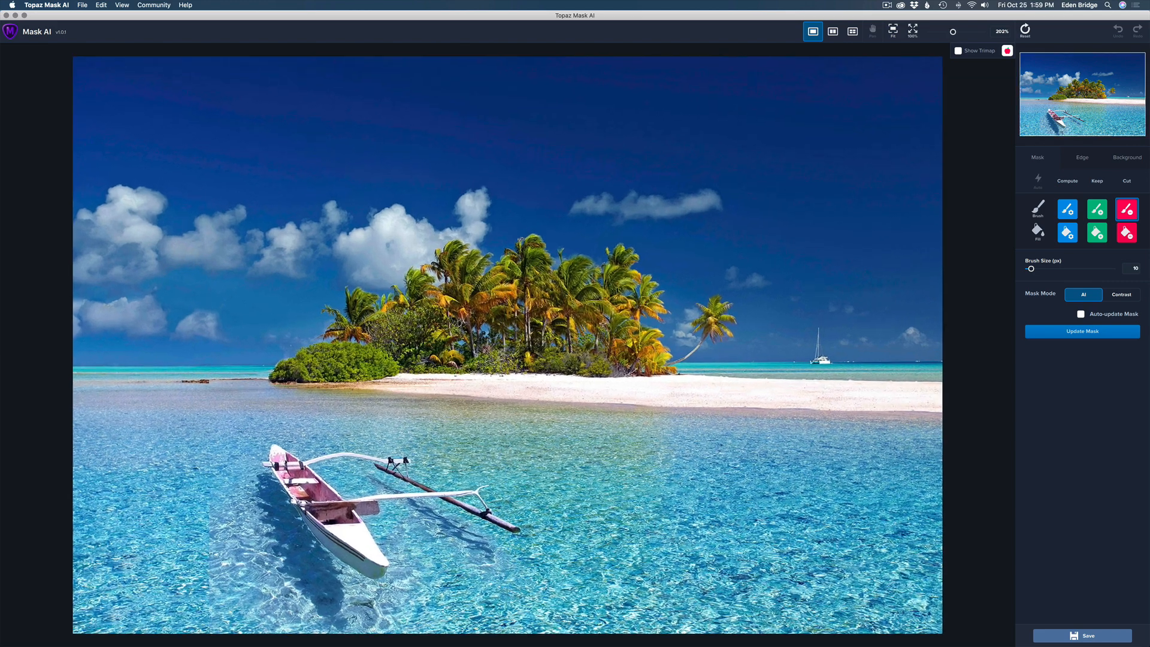
Step: Display the photo's black-and-white mask to inspect the palms and the horizon
scroll(601, 324, up, 1)
scroll(602, 323, up, 1)
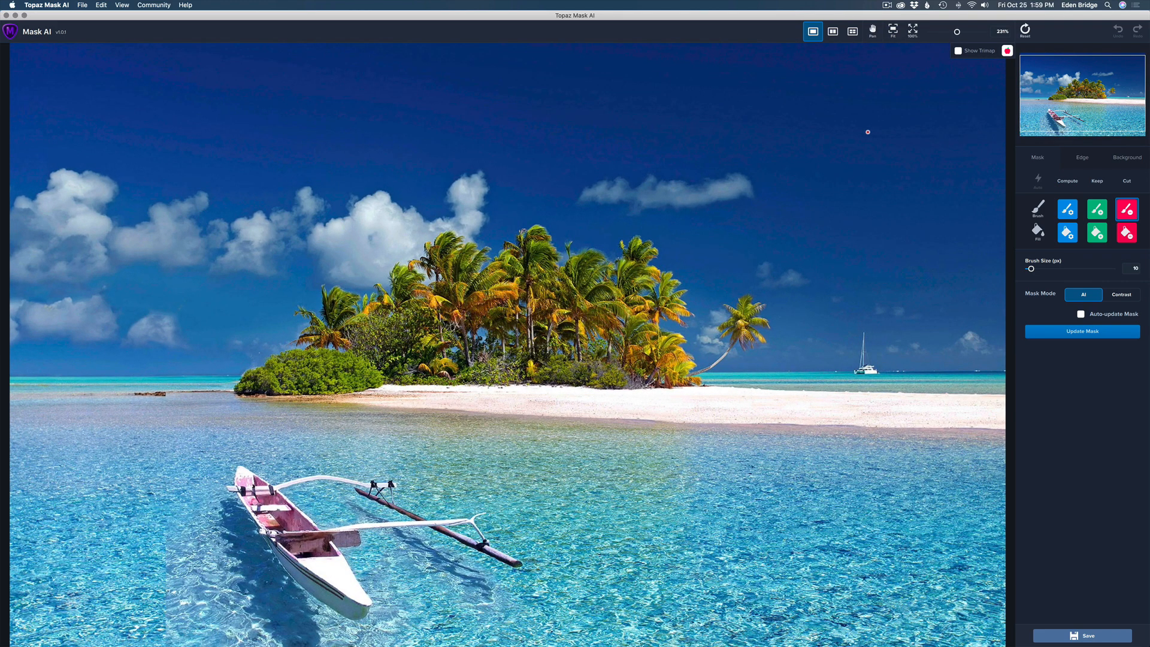
click(1082, 158)
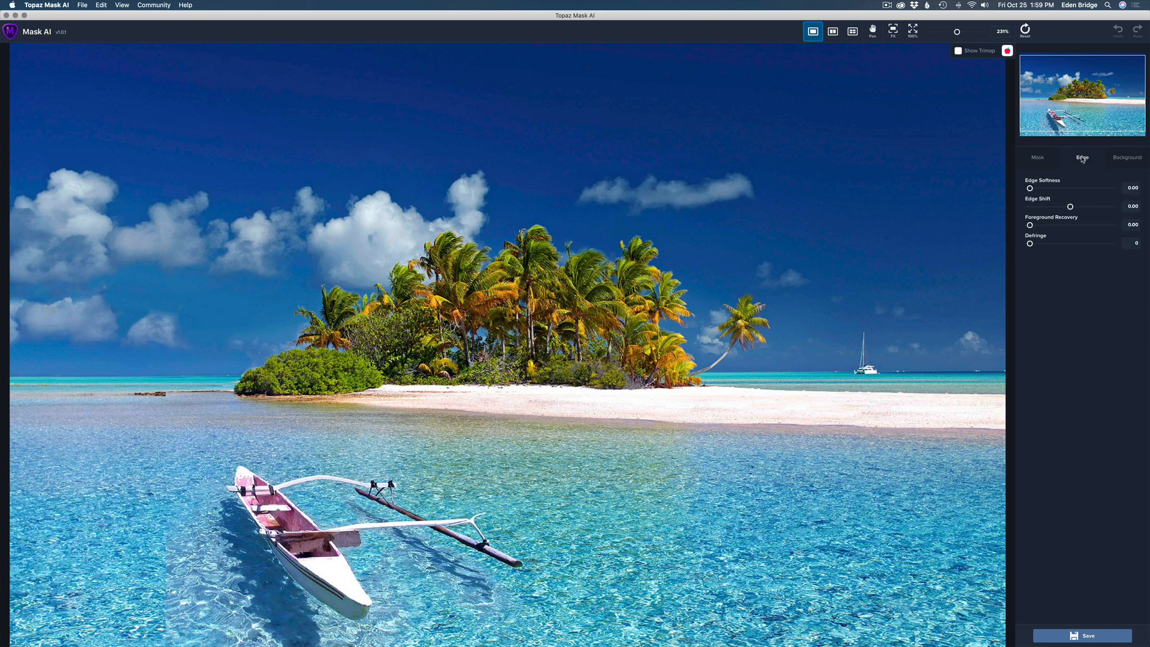
click(1007, 52)
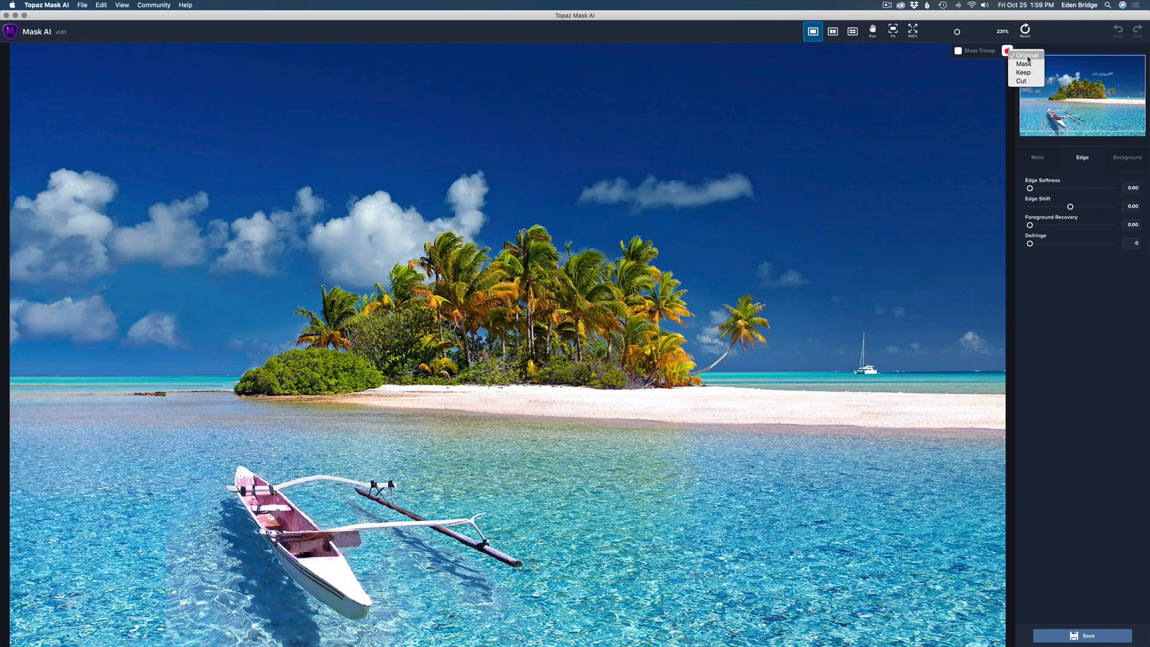
click(1028, 64)
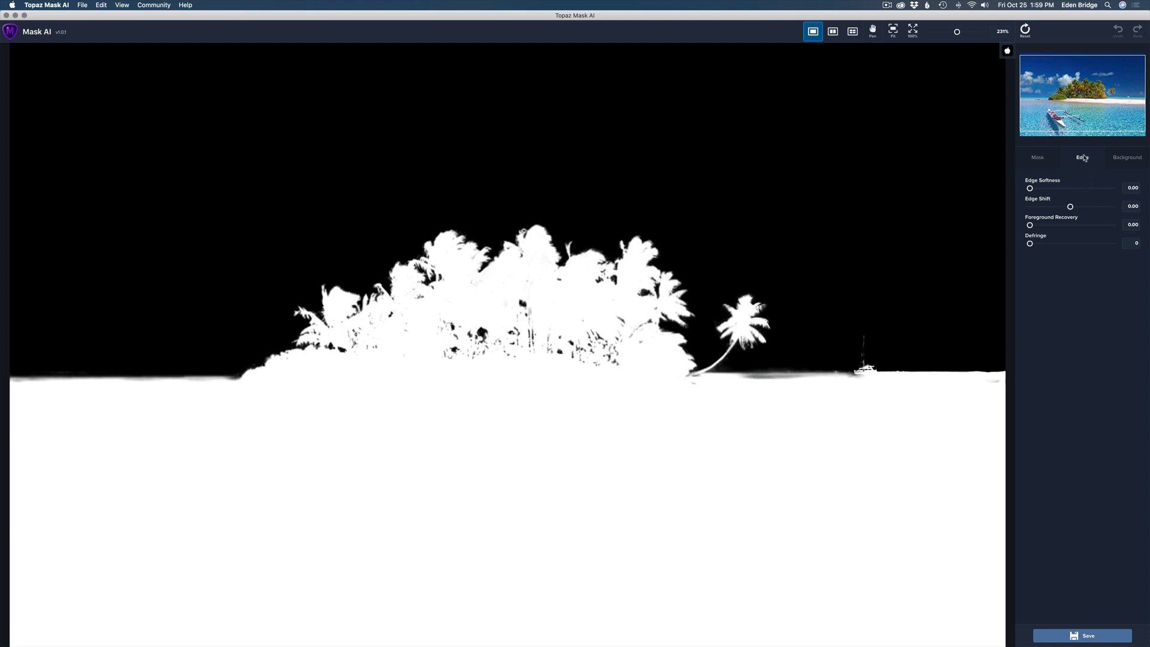
Step: Paint the water below the horizon at the photo's right edge as keep, update the mask, and enable automatic mask updating
click(1039, 158)
click(1097, 208)
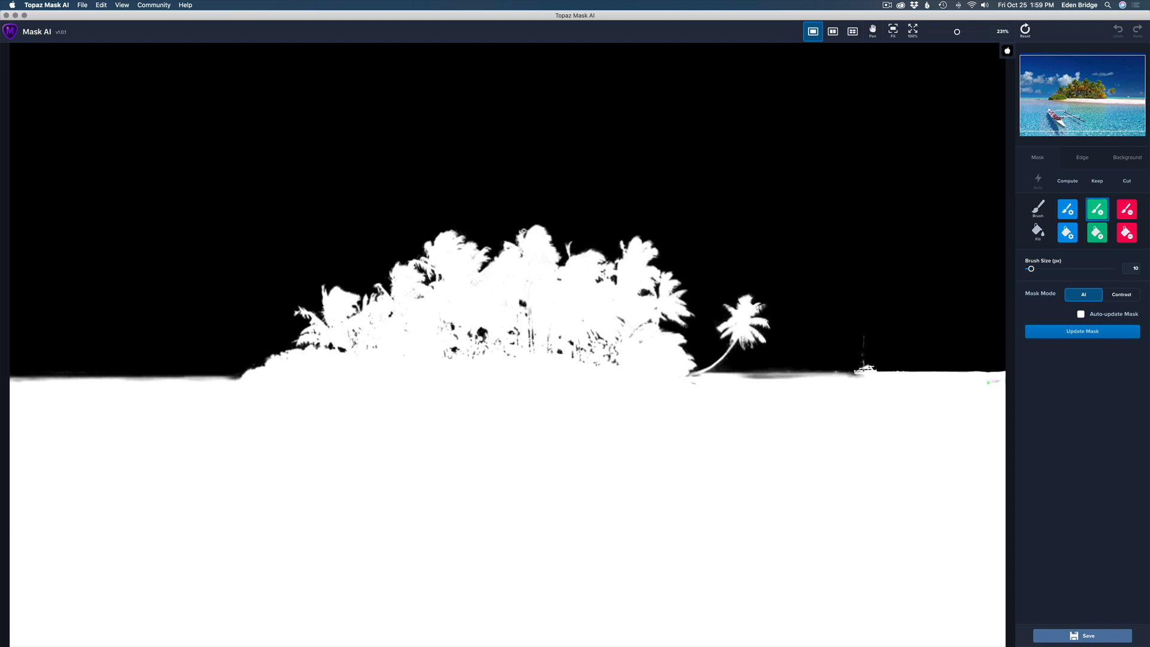
click(1000, 381)
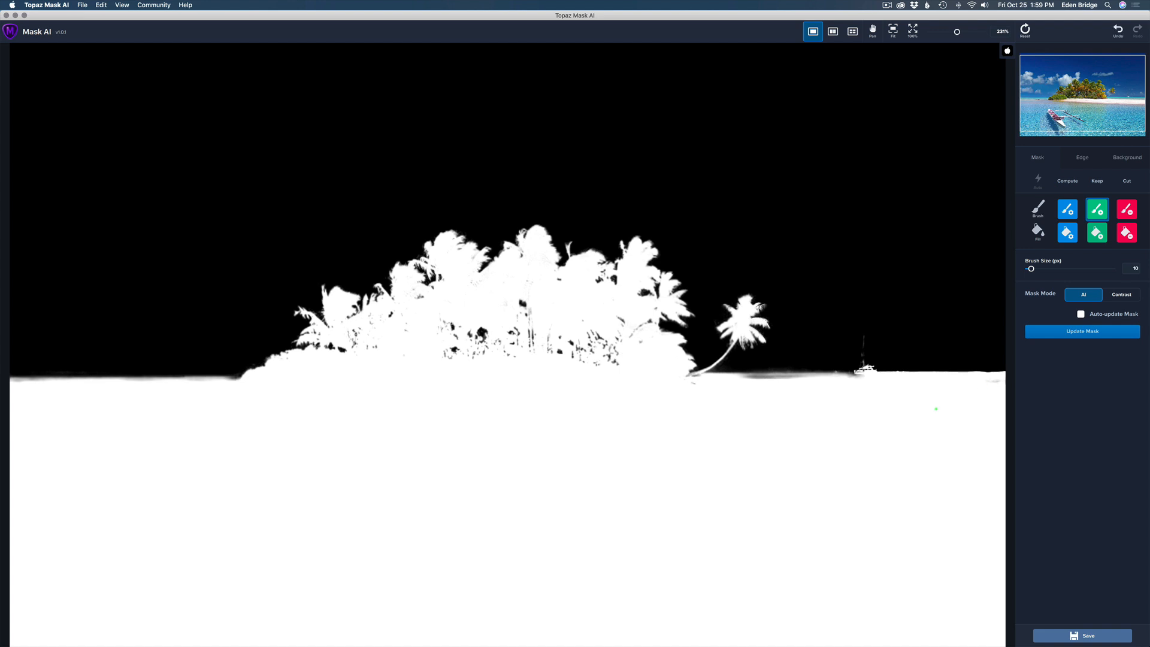
click(1082, 332)
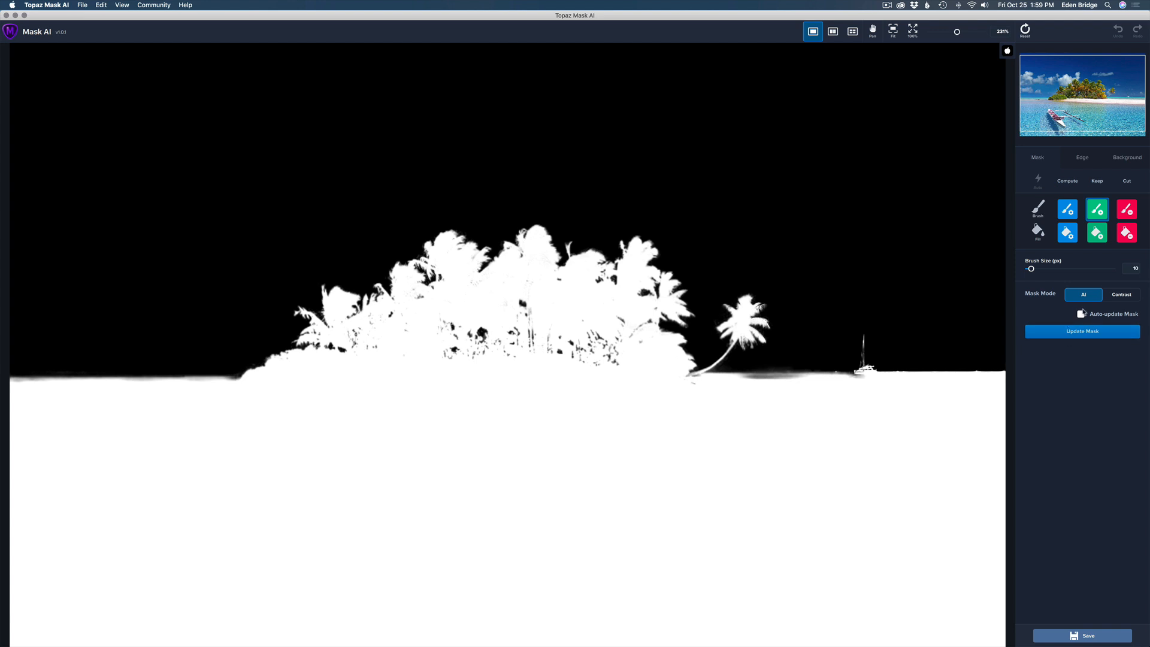
click(1081, 315)
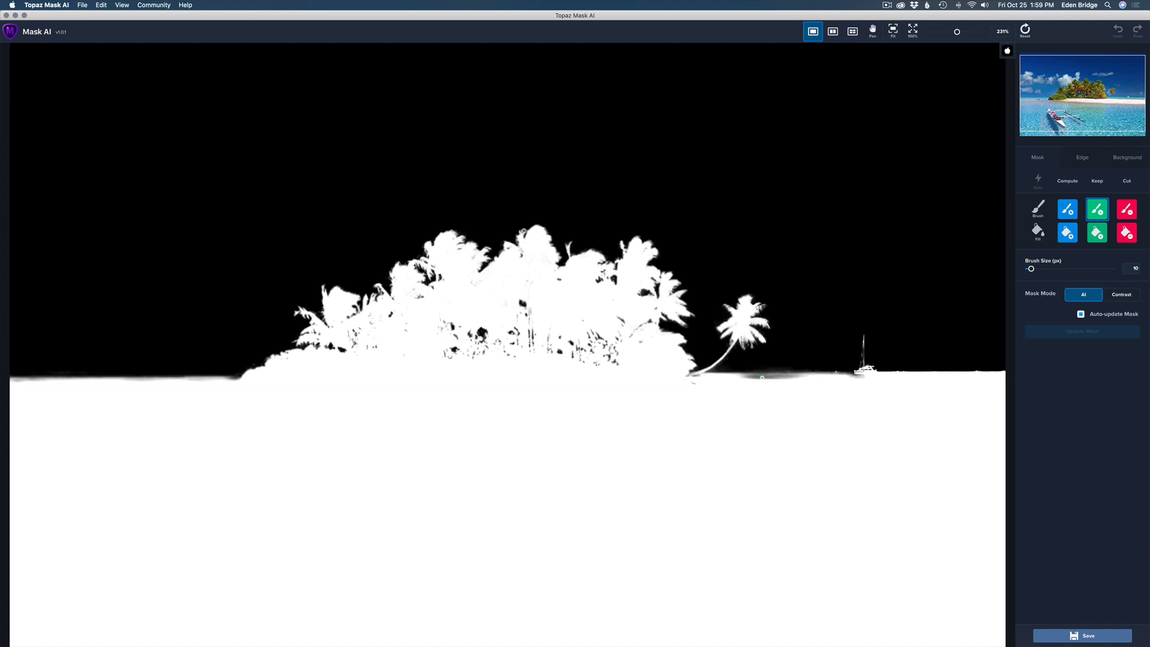
Step: Try painting the grey horizon patch between the leaning palm and the sailboat as keep, and undo it
click(791, 378)
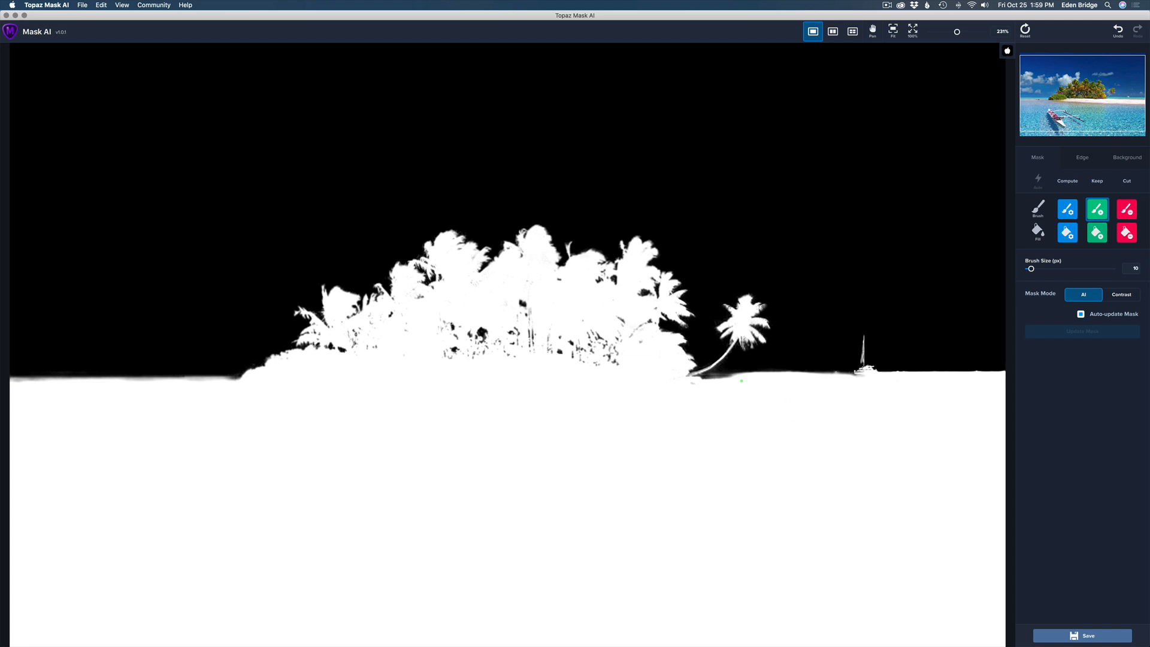
click(1118, 31)
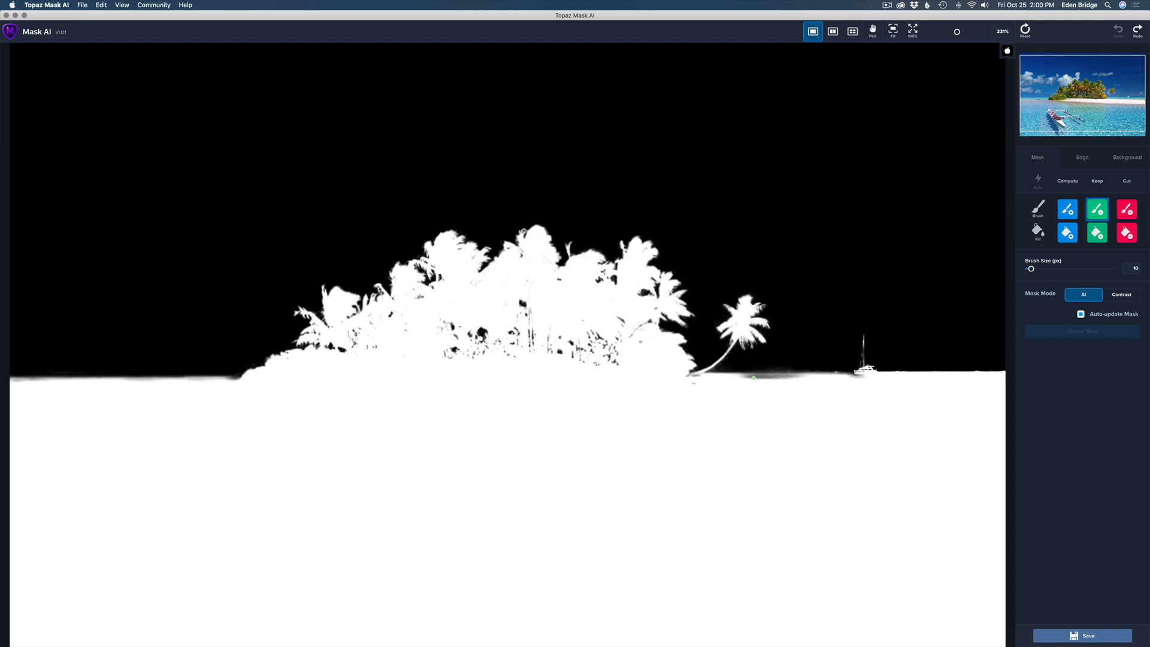
click(767, 378)
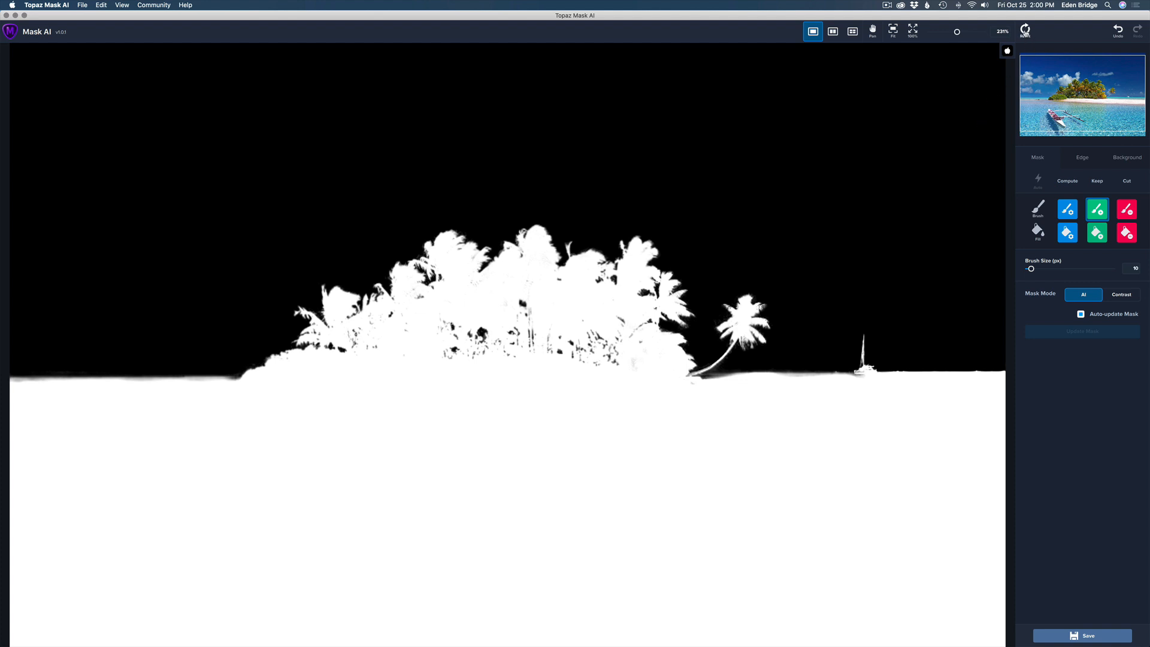
click(1117, 31)
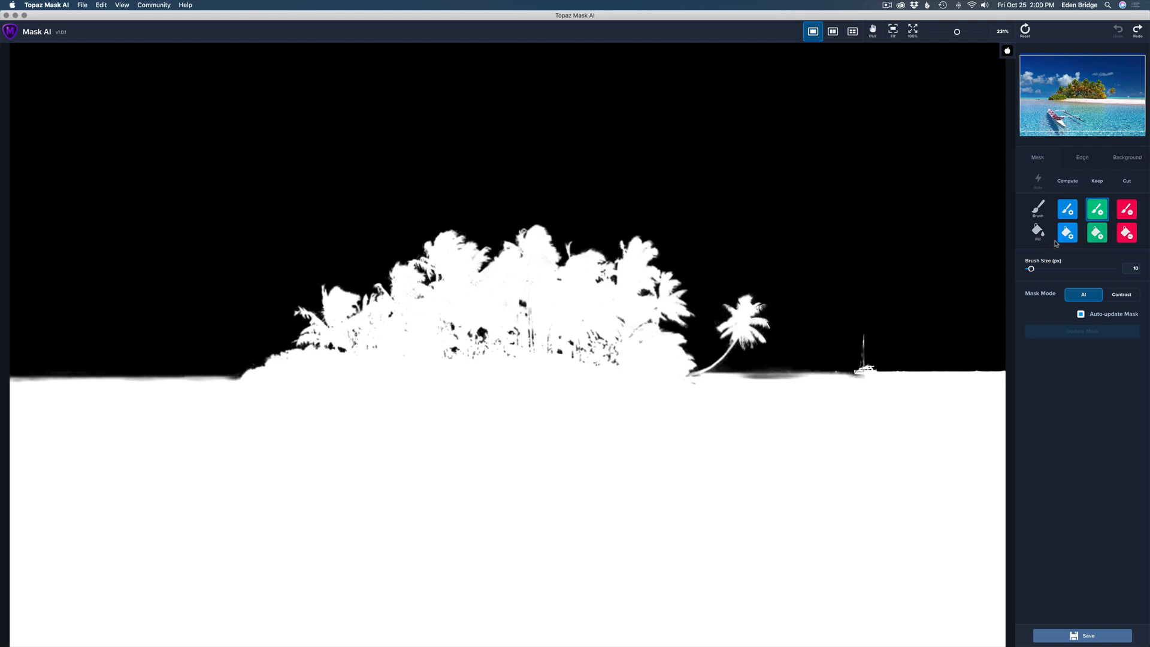
Step: Try a positive Edge Shift on the mask and return it to 0.00, keeping Edge Softness at 0.00
click(1085, 157)
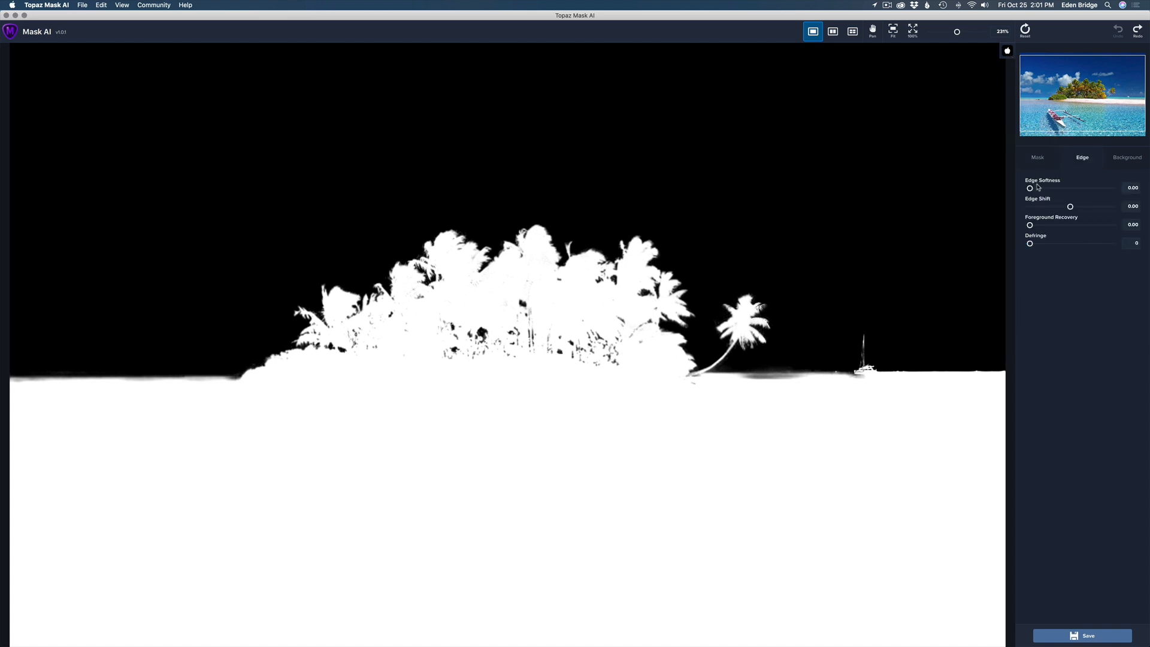
drag(1030, 189, 1097, 207)
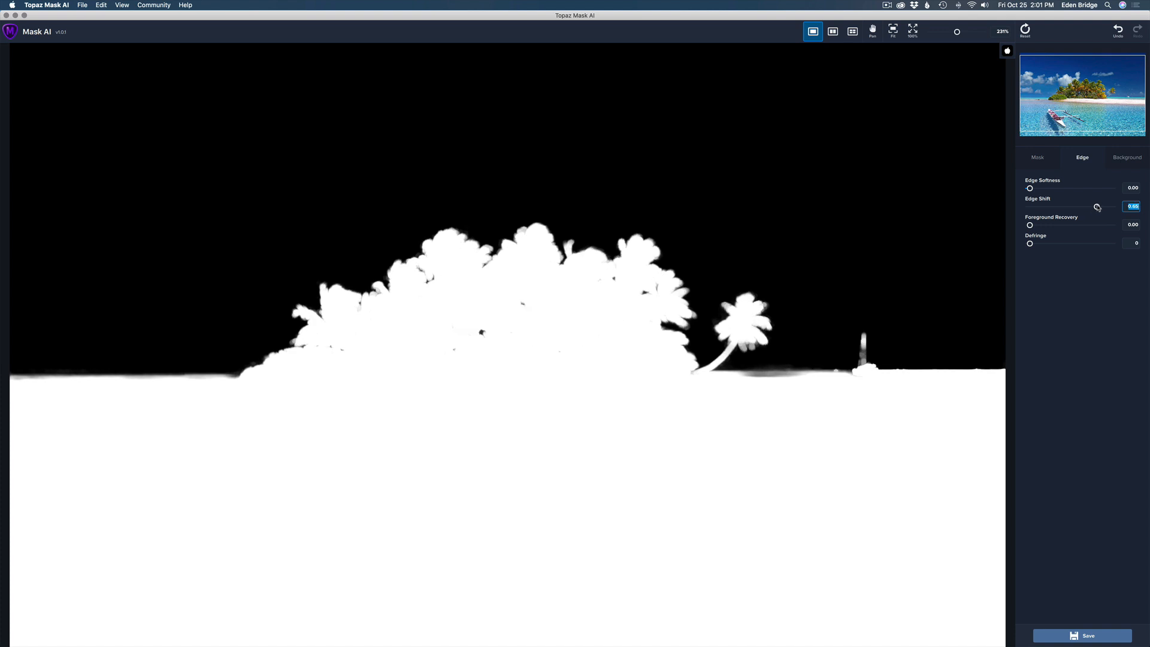
click(1030, 189)
drag(1097, 207, 1070, 209)
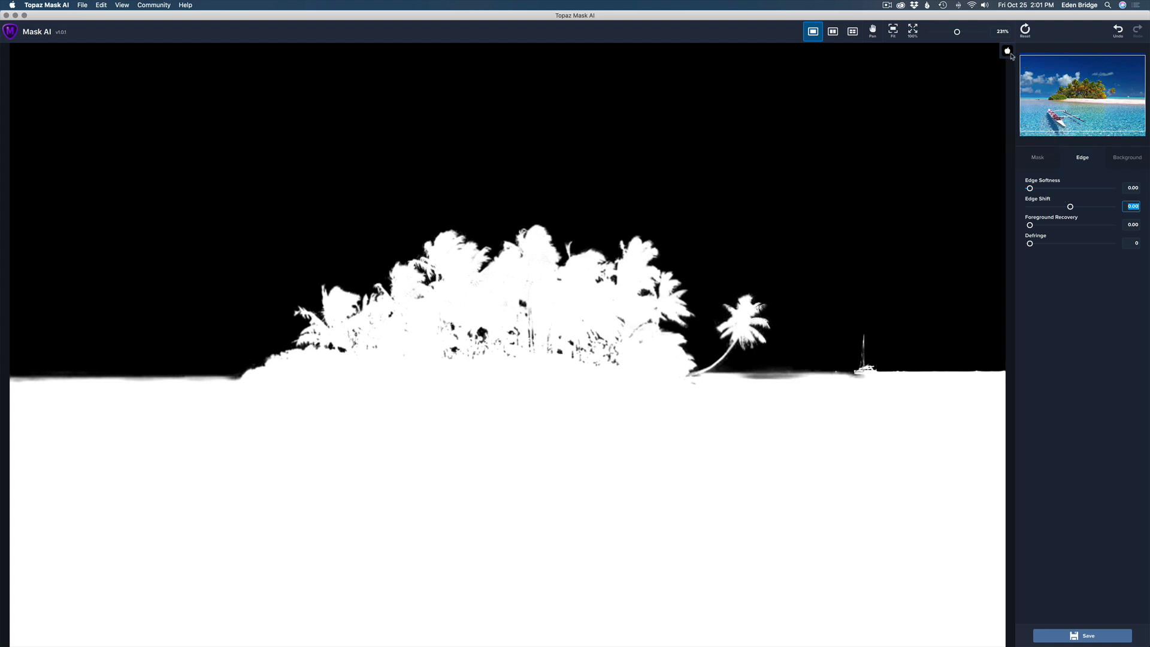
Step: Show the kept area against the solid blue colour and examine the palm edges at 400%
click(1007, 51)
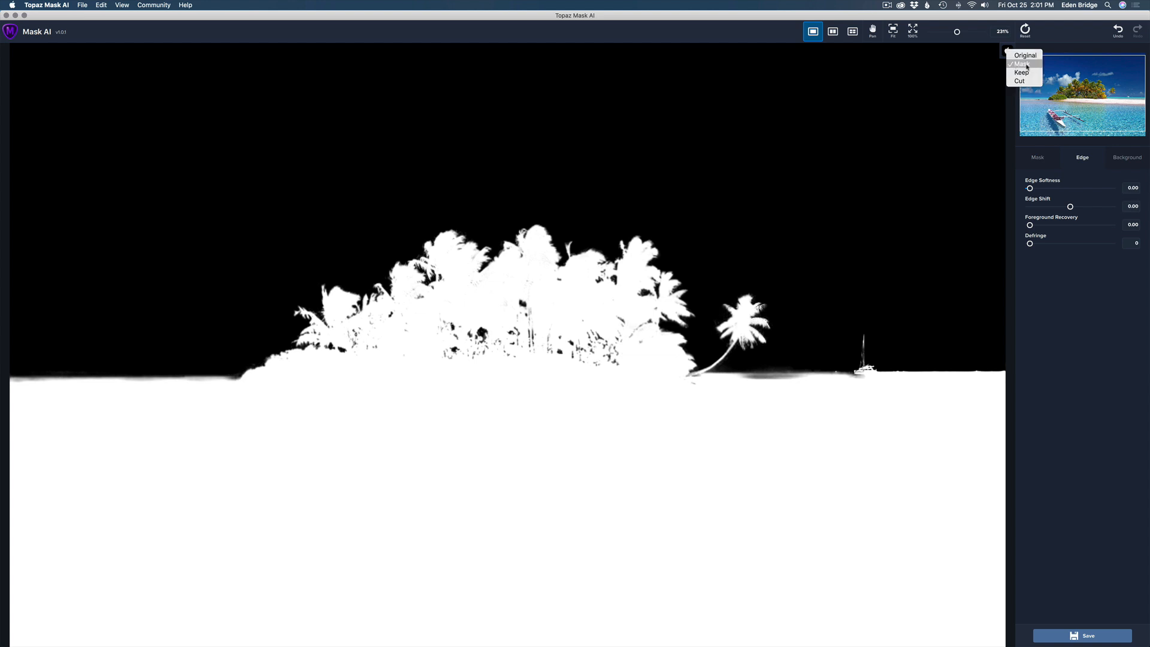
click(1024, 55)
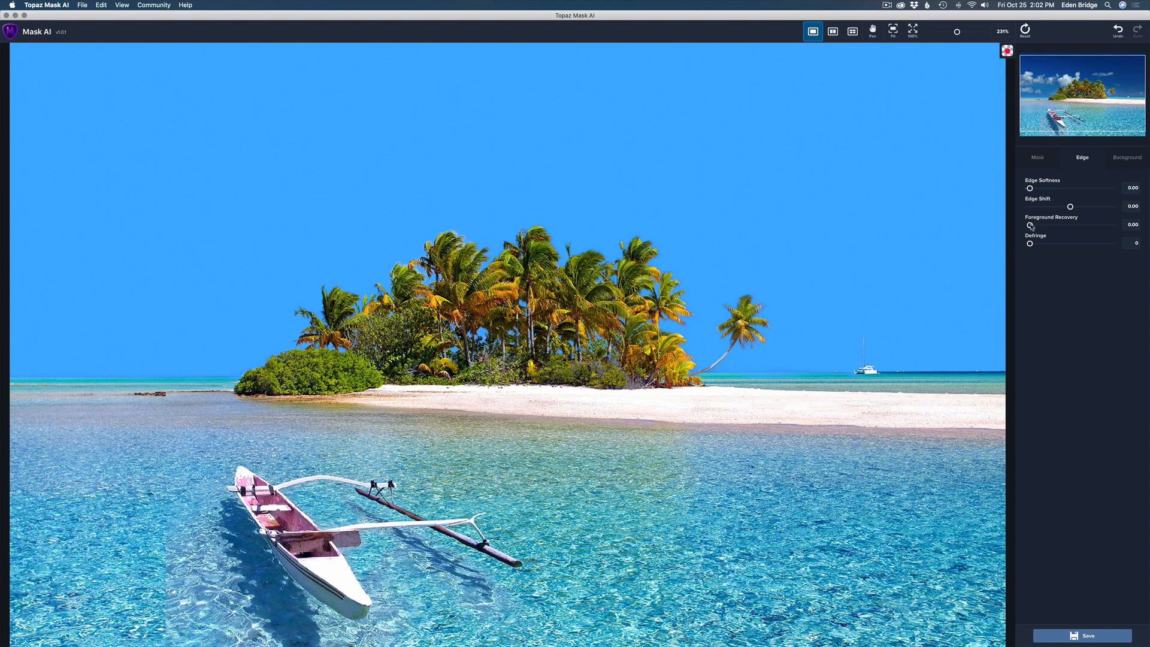
scroll(537, 267, up, 2)
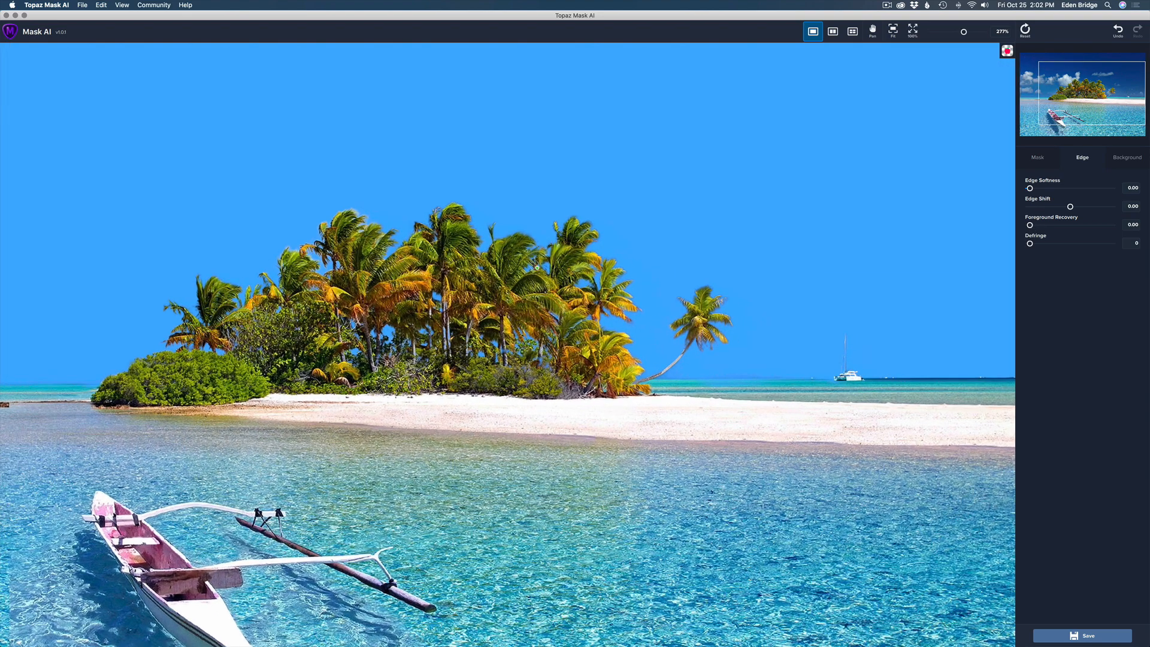
scroll(536, 267, up, 3)
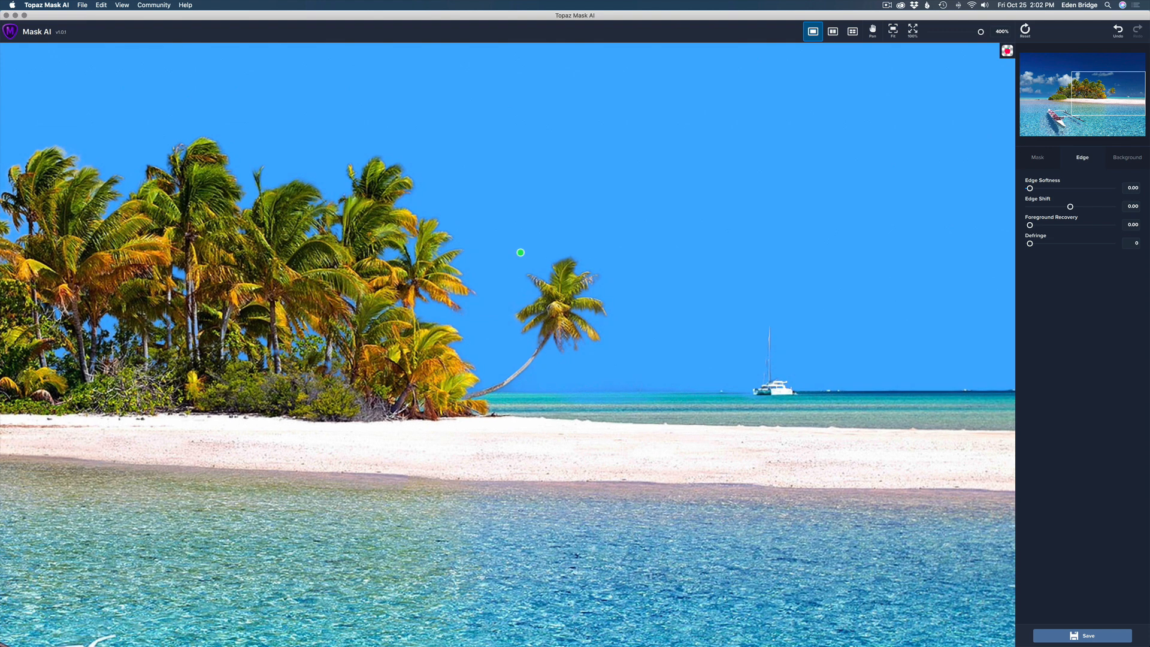
right_click(520, 253)
key(Escape)
click(872, 31)
drag(387, 289, 702, 284)
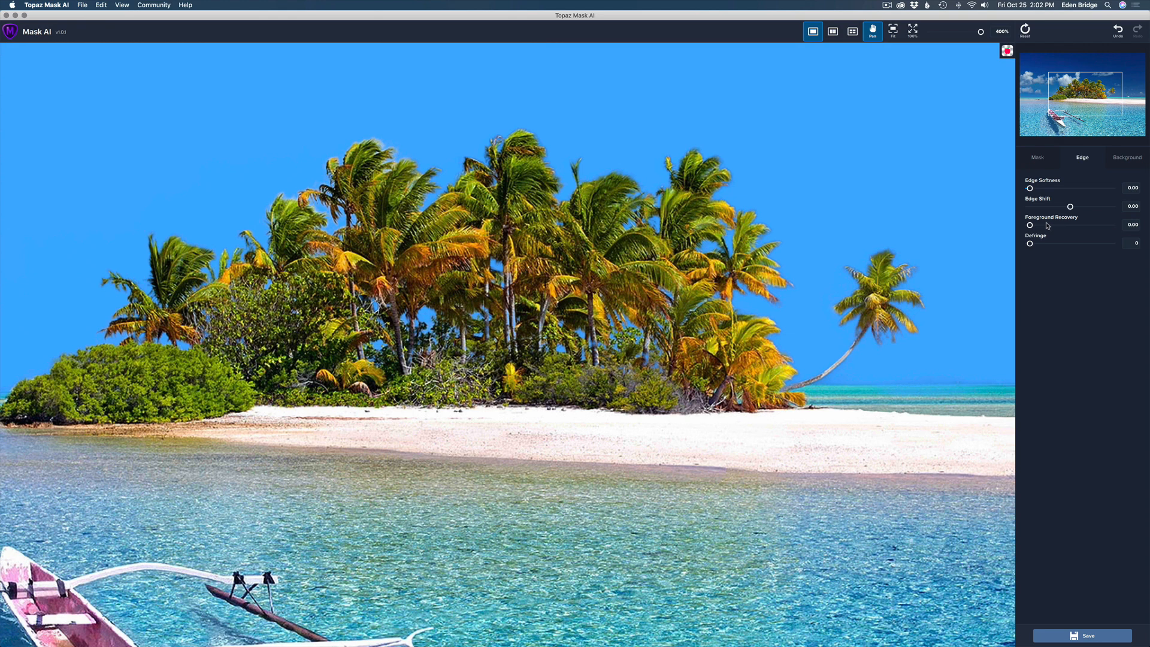
Step: Try several Foreground Recovery strengths while checking the palms and sailboat, and set it to 0.75
drag(1030, 225, 1074, 230)
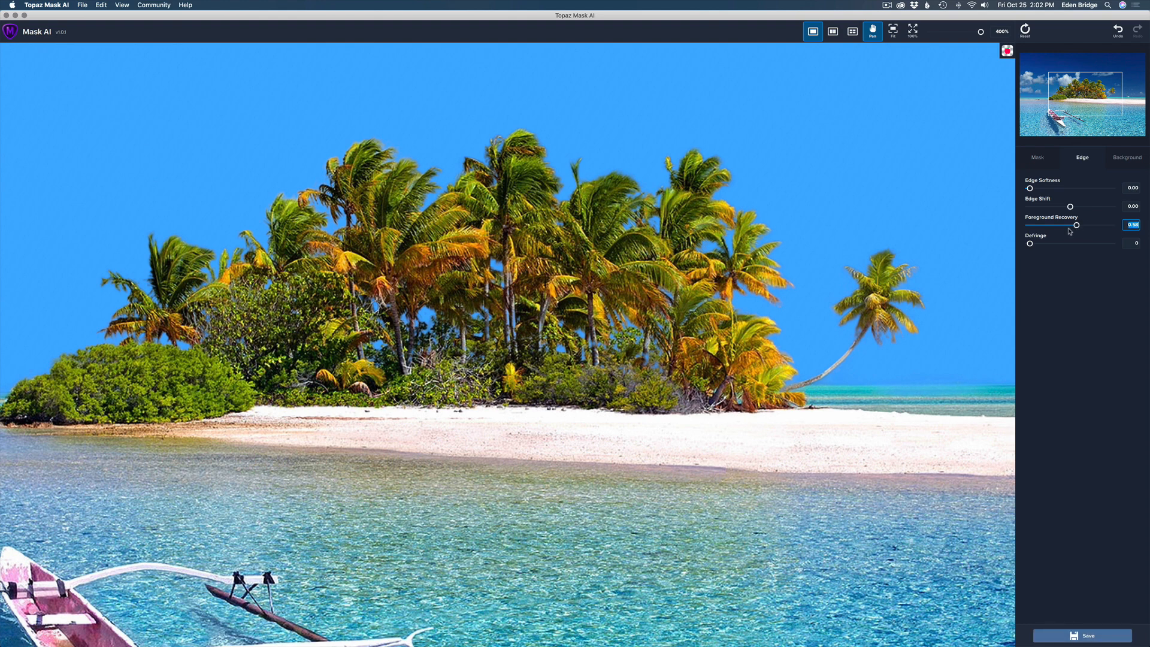
drag(938, 287, 635, 291)
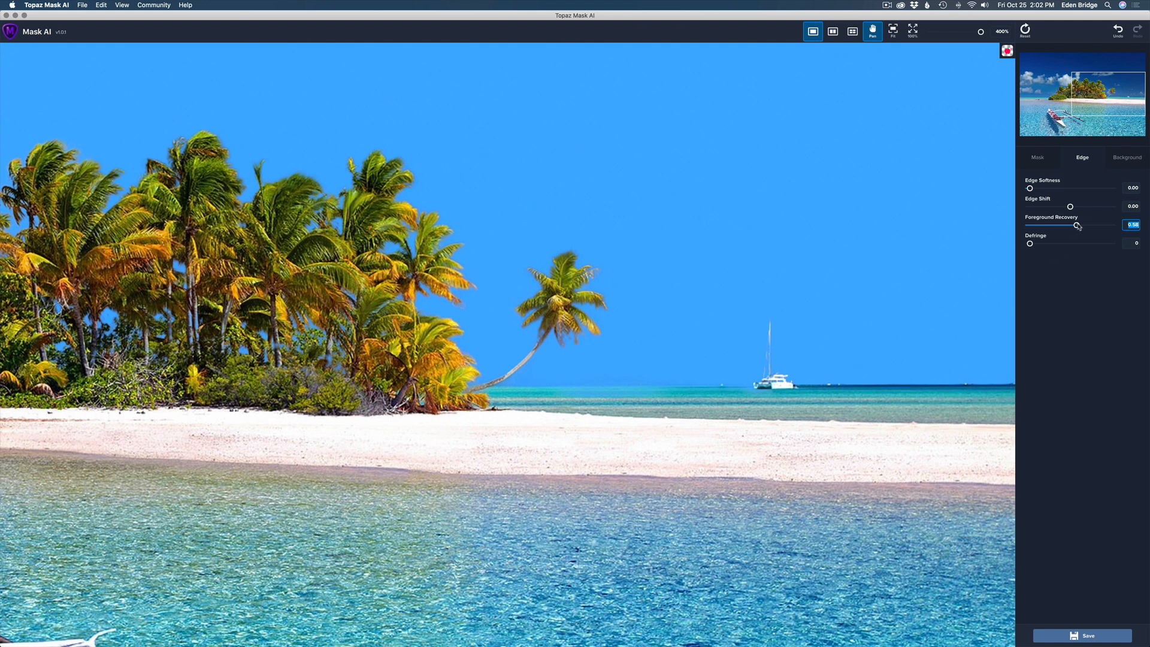
drag(1078, 226, 1111, 226)
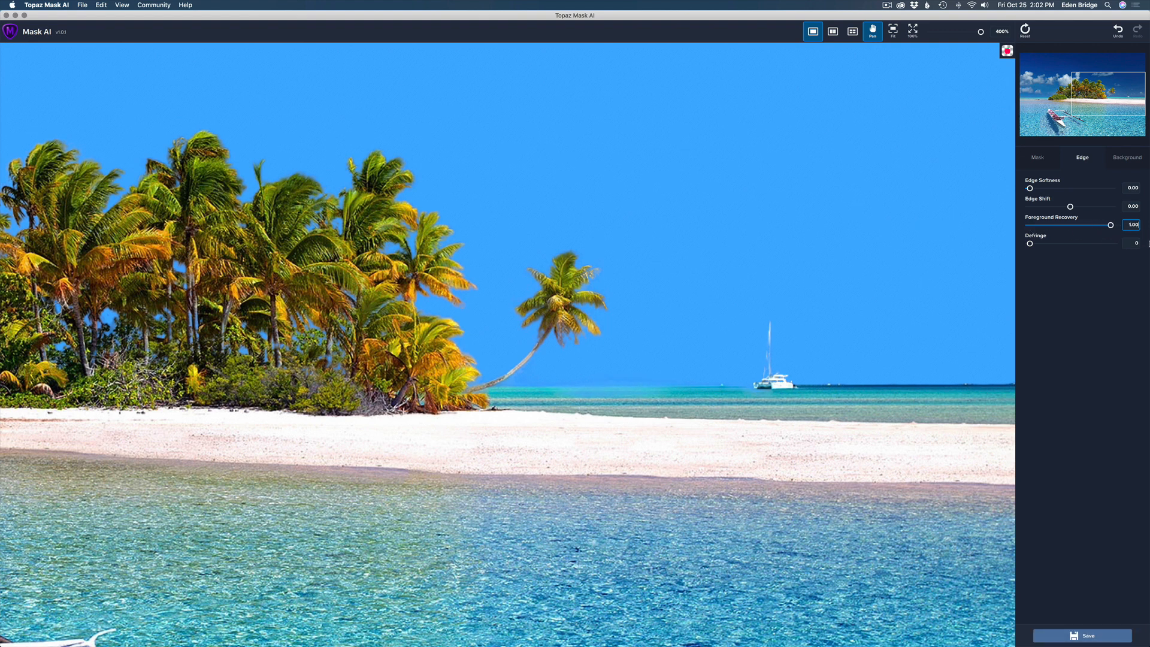
mouse_move(1115, 241)
mouse_down()
mouse_move(1089, 240)
mouse_move(1107, 241)
mouse_up()
drag(592, 349, 716, 339)
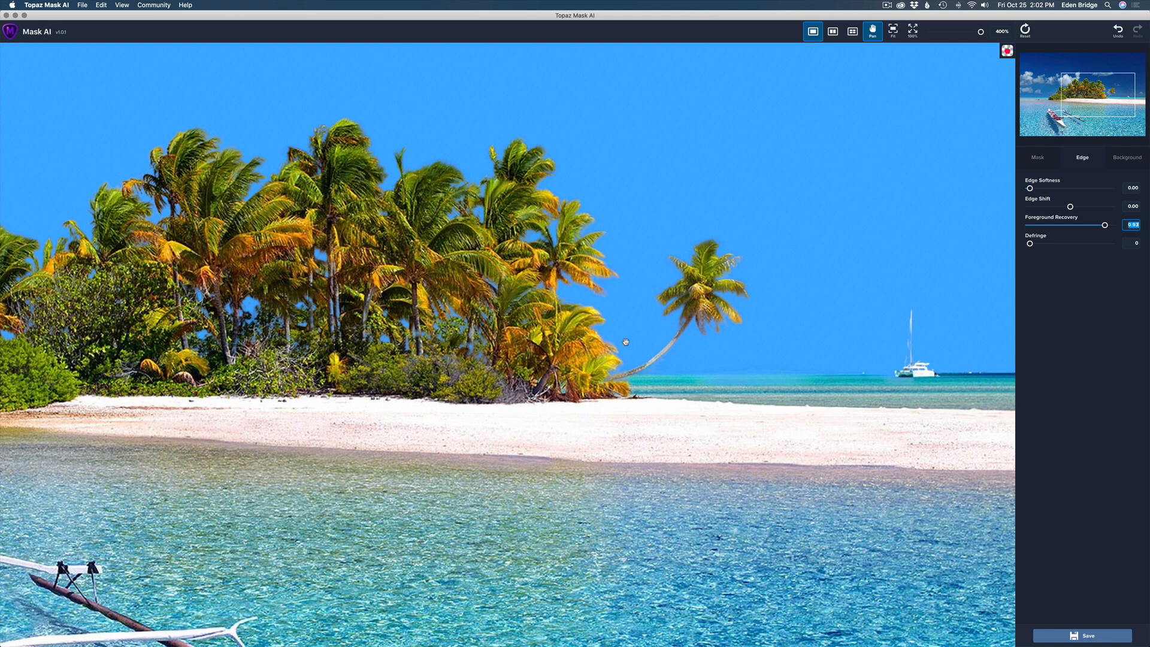
drag(569, 372, 658, 304)
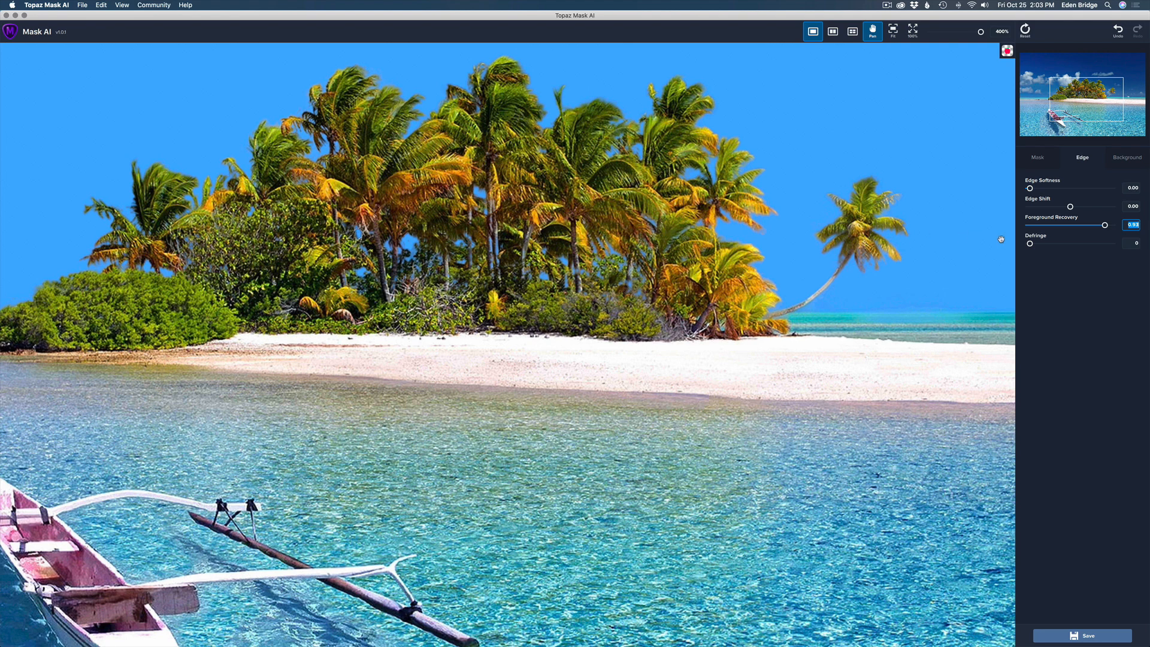
drag(1105, 225, 1089, 225)
Step: Paint the small sky gap in the foliage beneath the island's right-hand palms as keep with a 6 px brush
click(1036, 159)
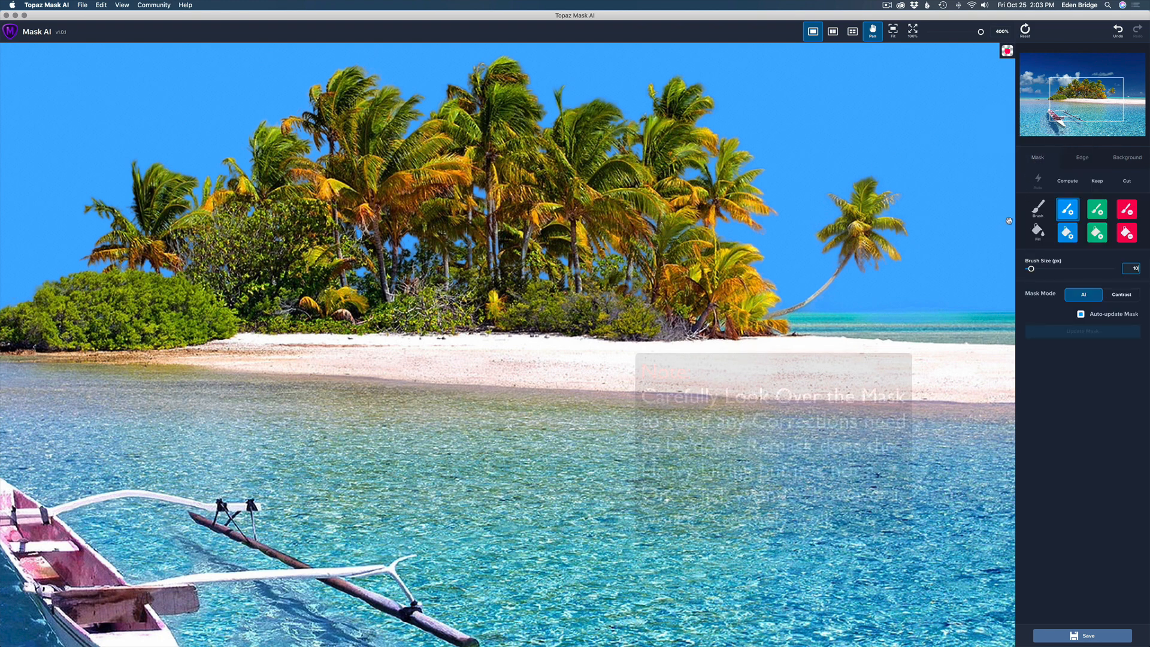
click(1096, 209)
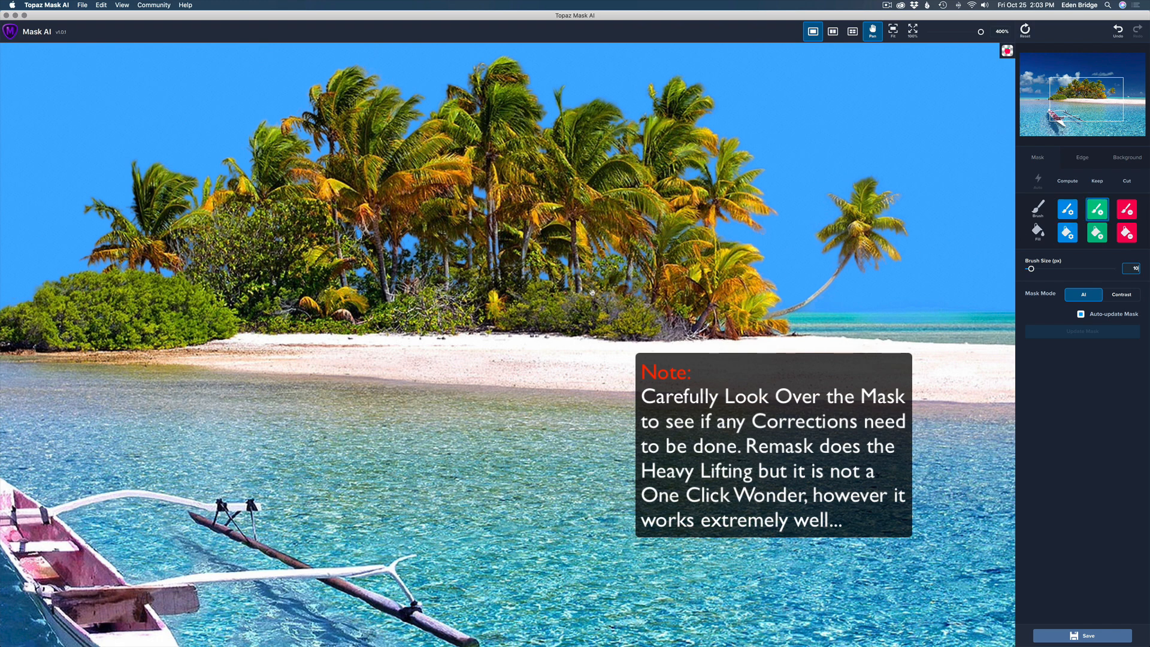
click(872, 33)
key(bracketleft)
key(bracketleft)
key(bracketleft)
key(bracketleft)
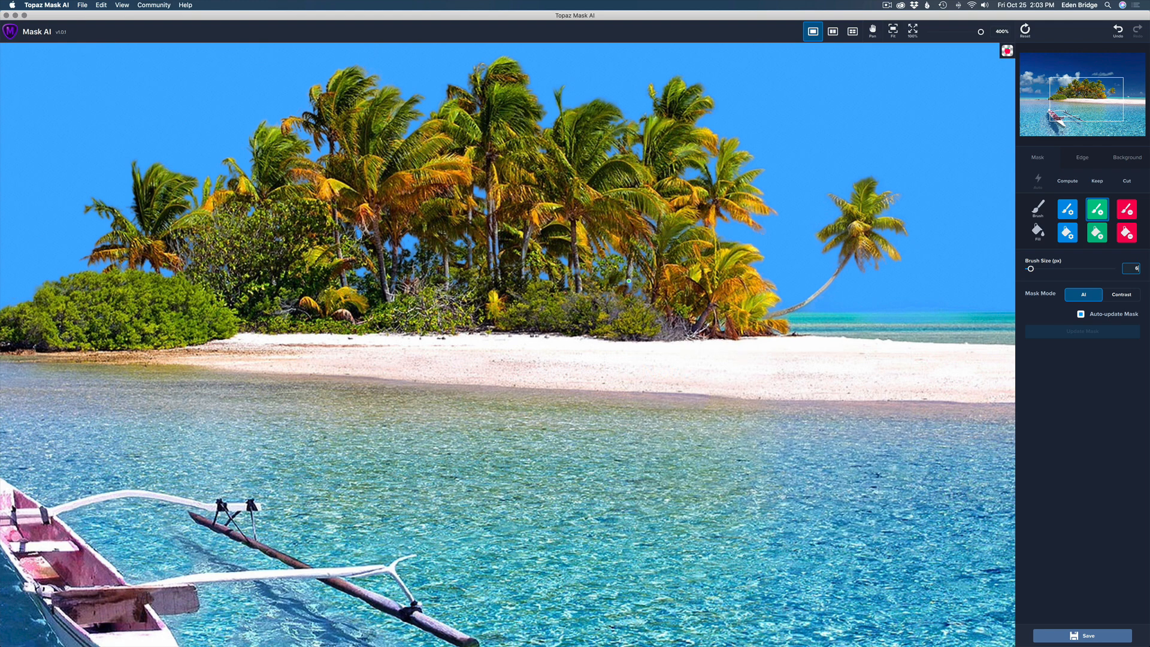
click(627, 291)
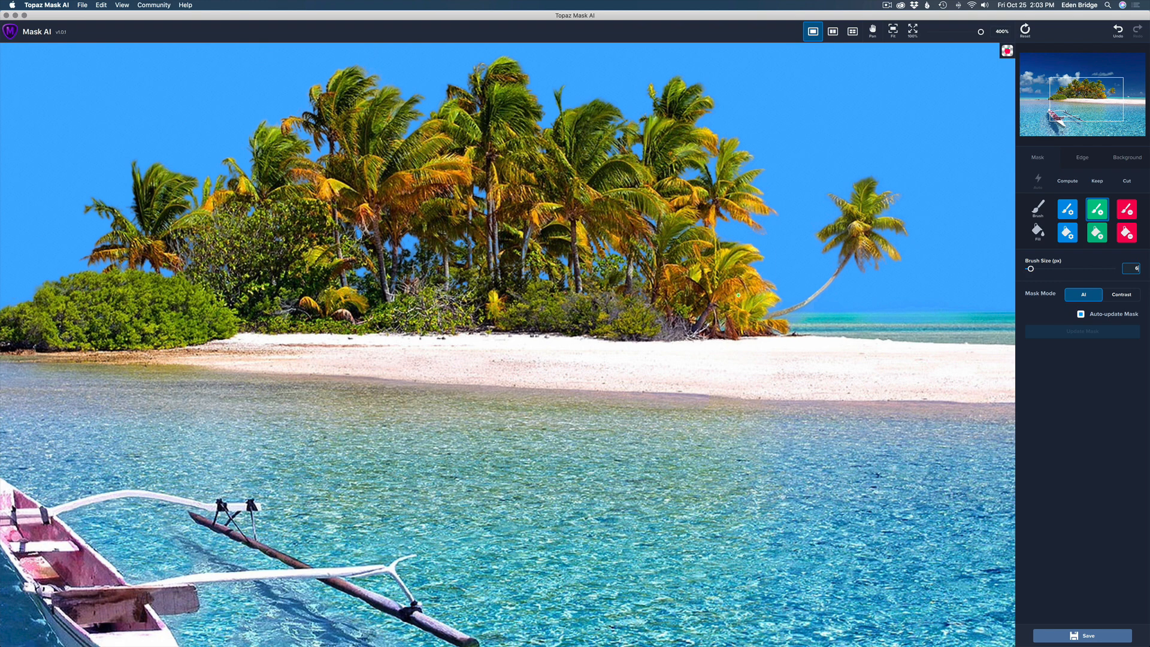
scroll(738, 295, down, 1)
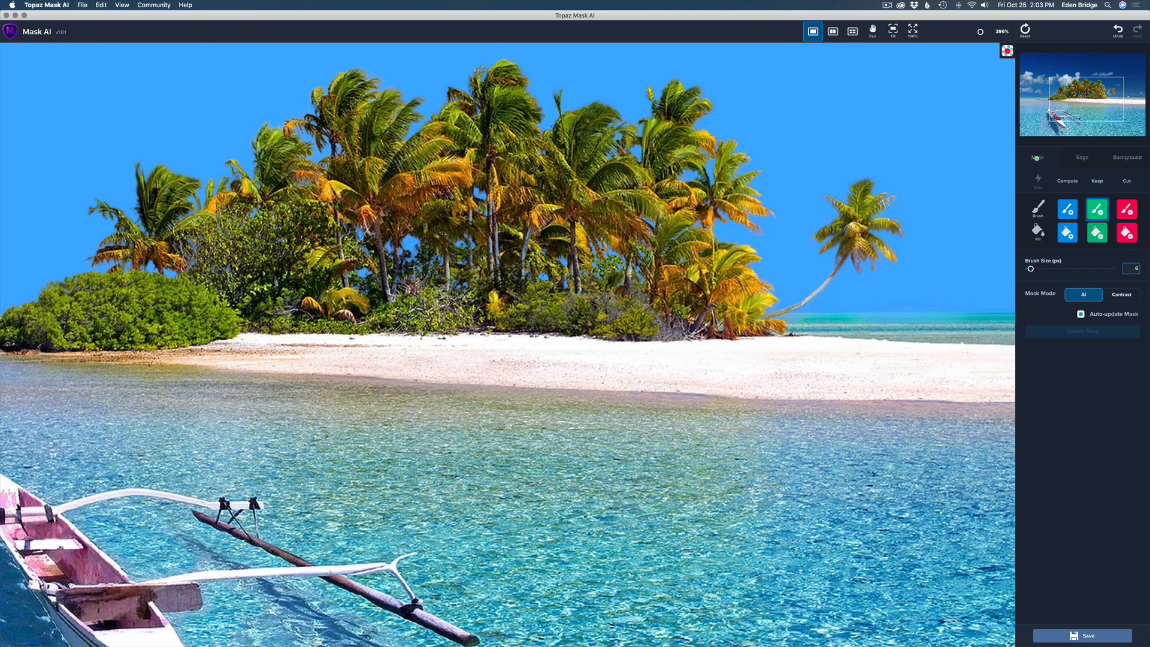
Step: Compare the mask edges with Foreground Recovery at 0.00, set it to 0.82, and check the whole photo
click(1081, 157)
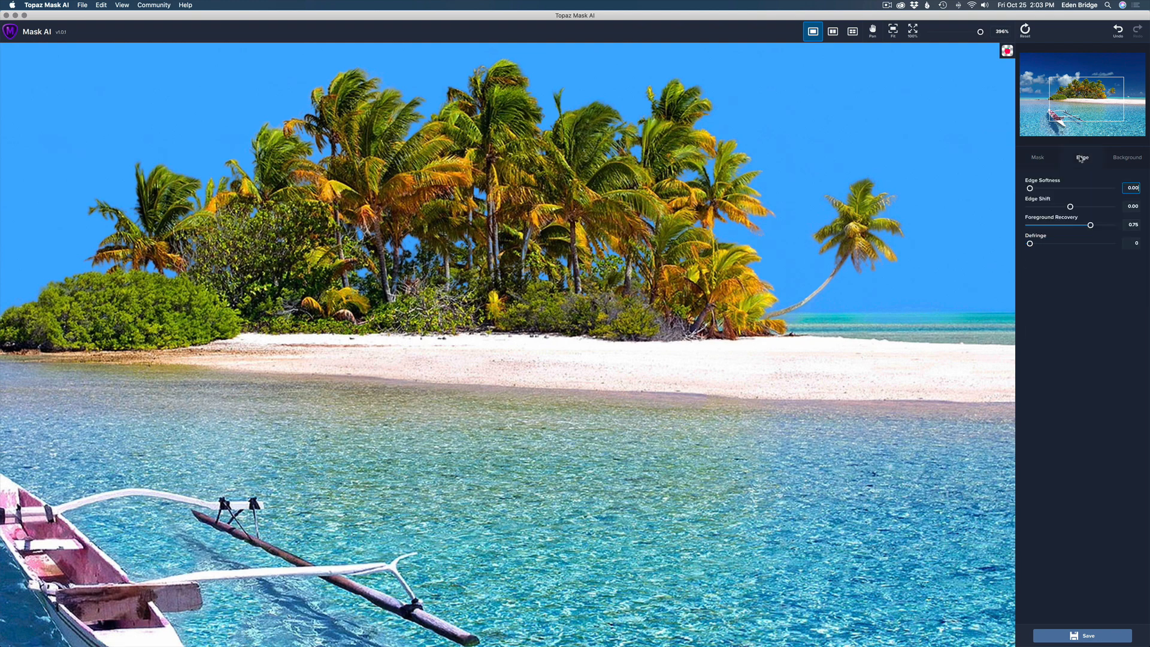
click(1090, 226)
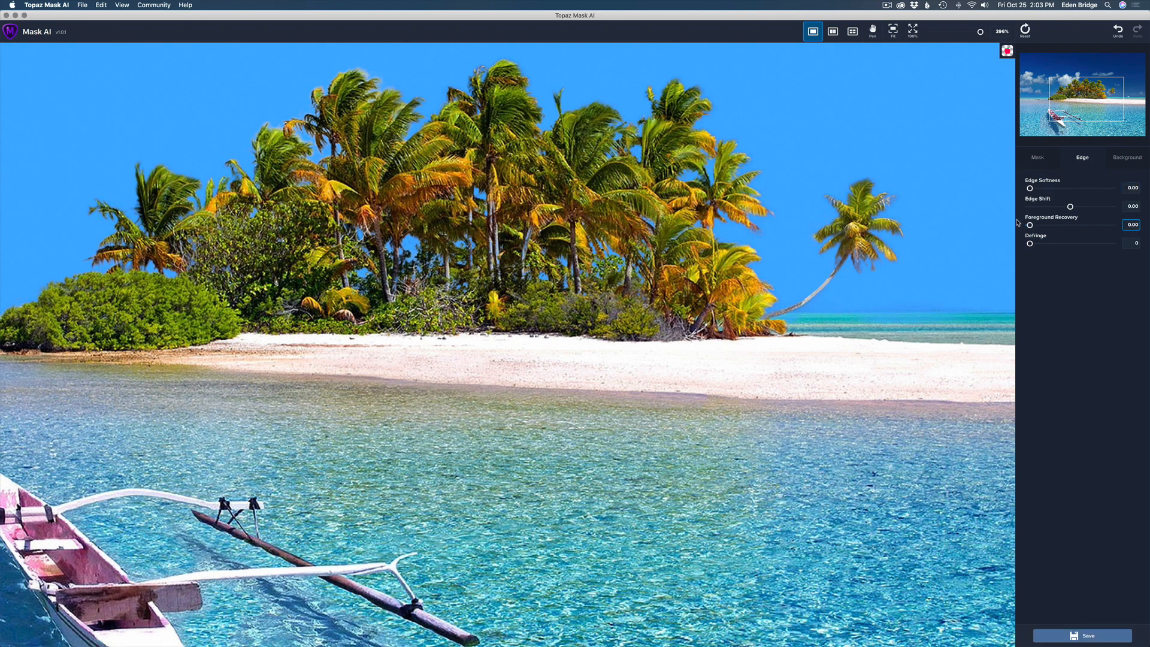
mouse_move(1090, 226)
mouse_down()
mouse_move(1044, 226)
mouse_move(1097, 224)
mouse_up()
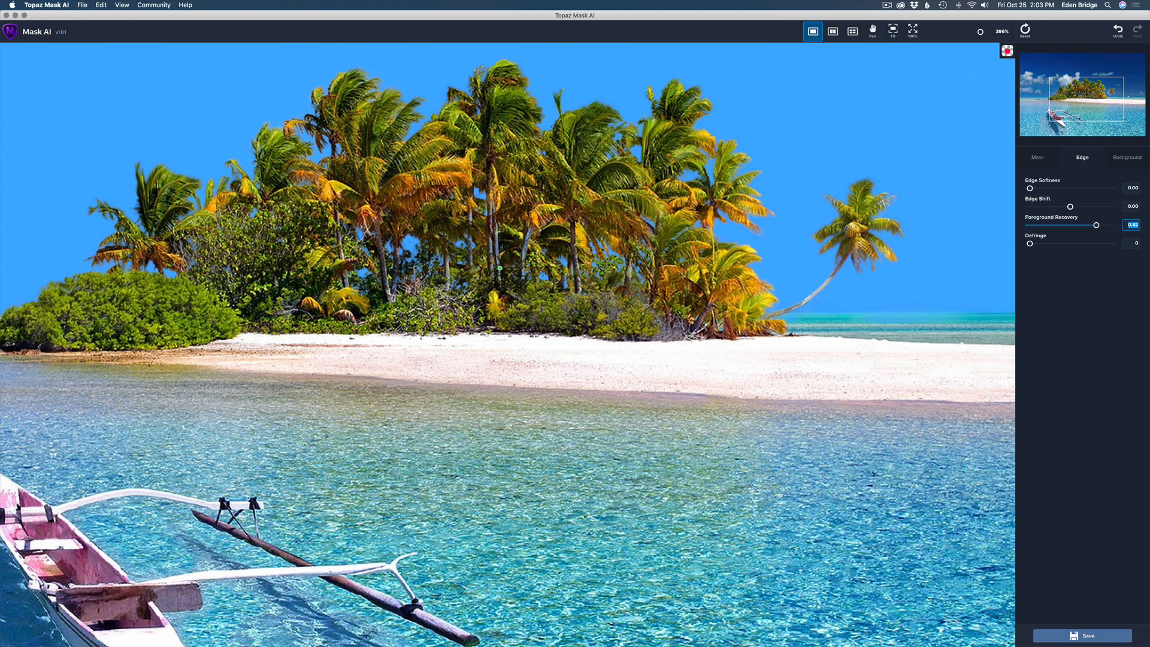
scroll(501, 261, up, 1)
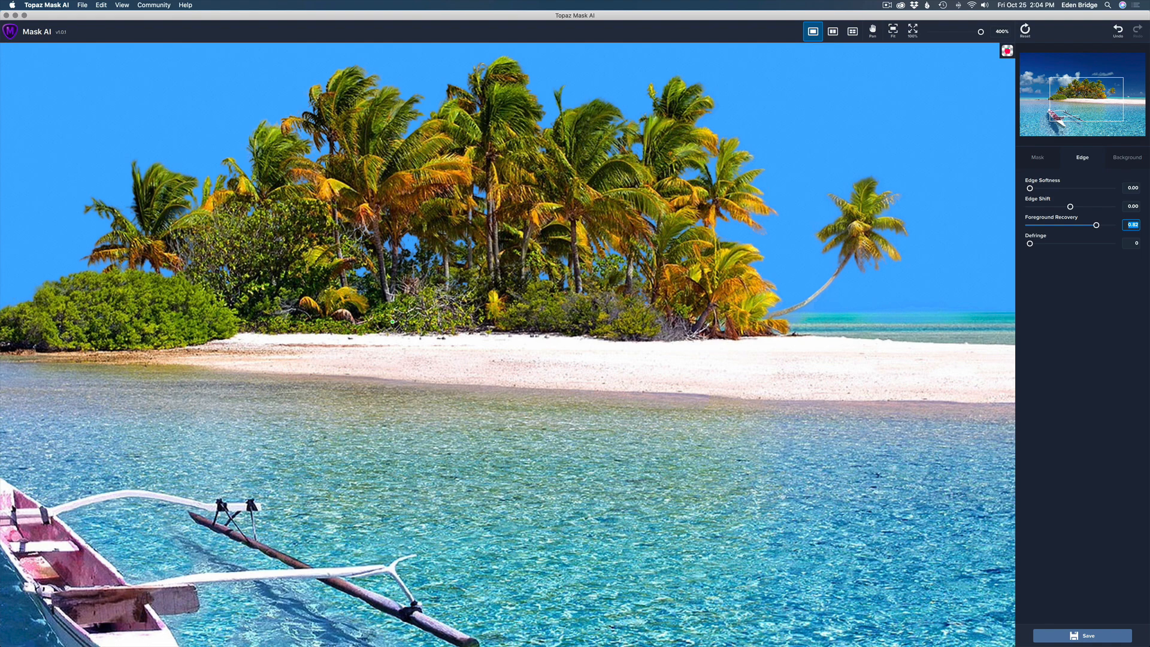
scroll(586, 303, down, 8)
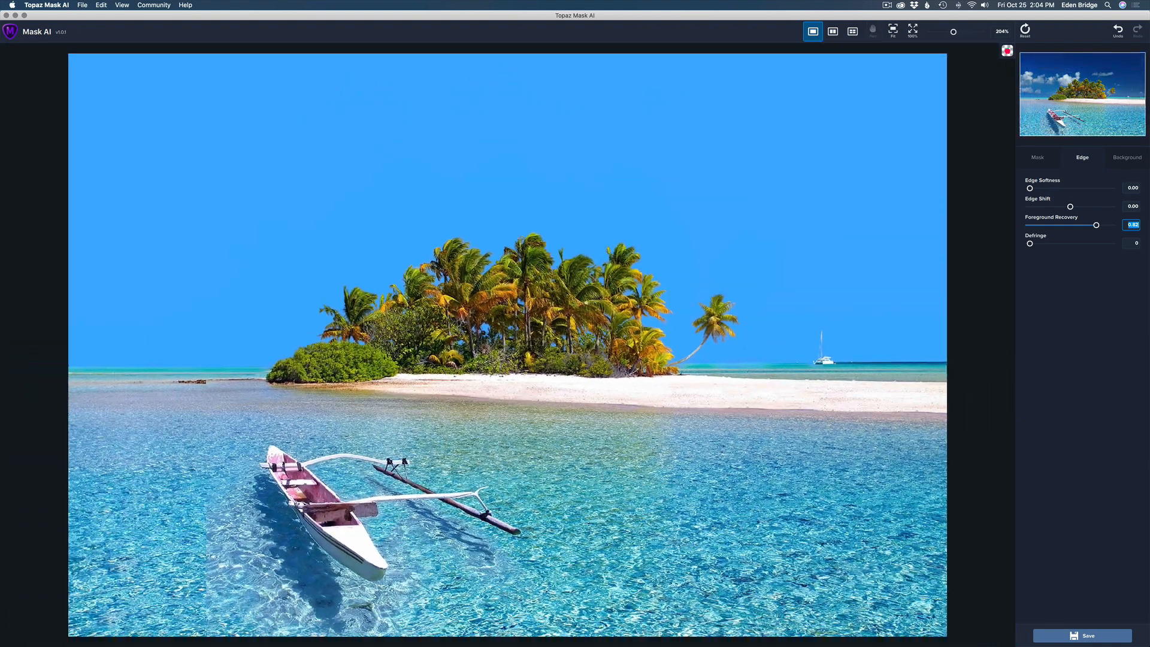
Step: Switch the background to an image and browse the OWC HD drive for a file, with its items grouped by name
scroll(587, 303, down, 2)
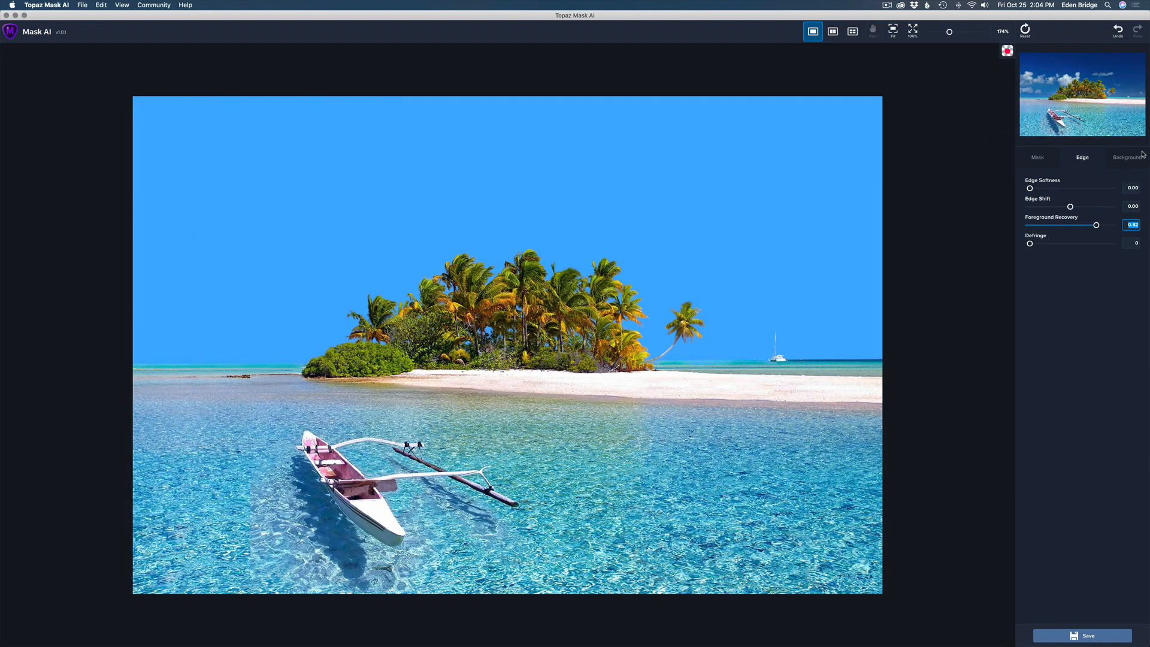
click(1128, 158)
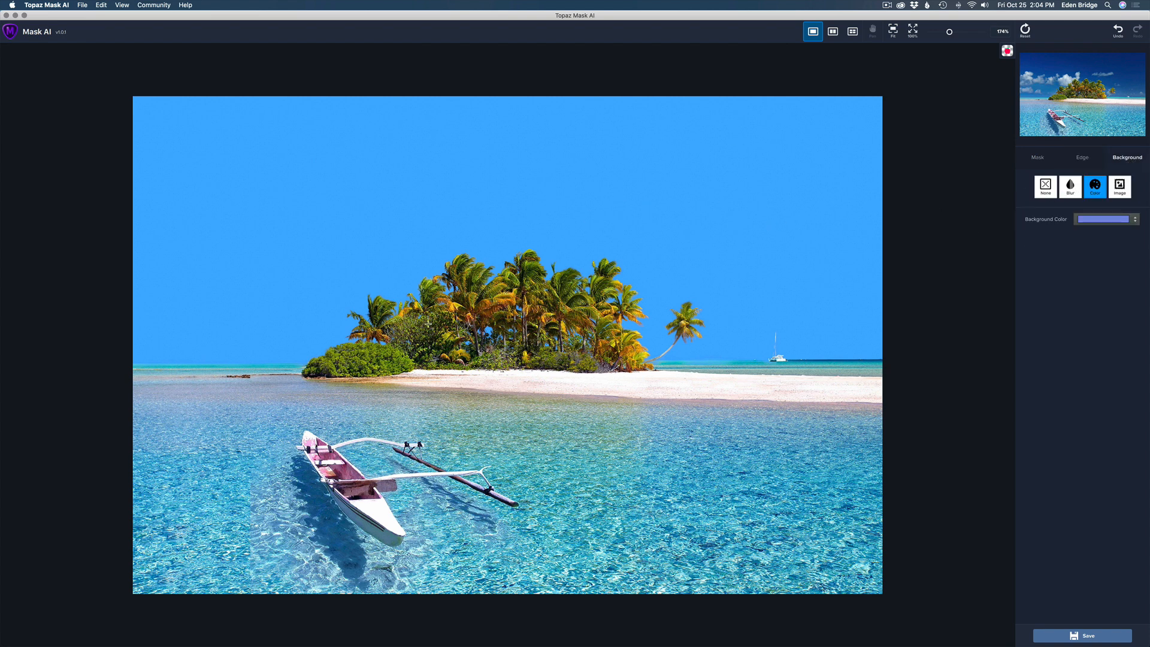
click(1122, 191)
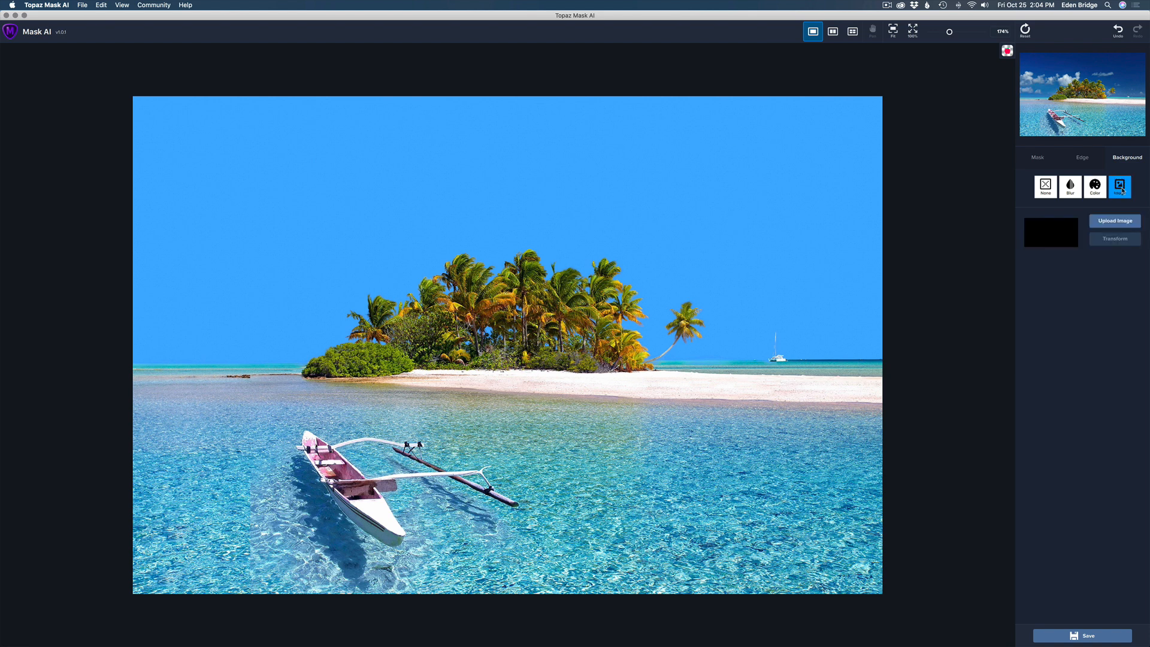
click(1121, 222)
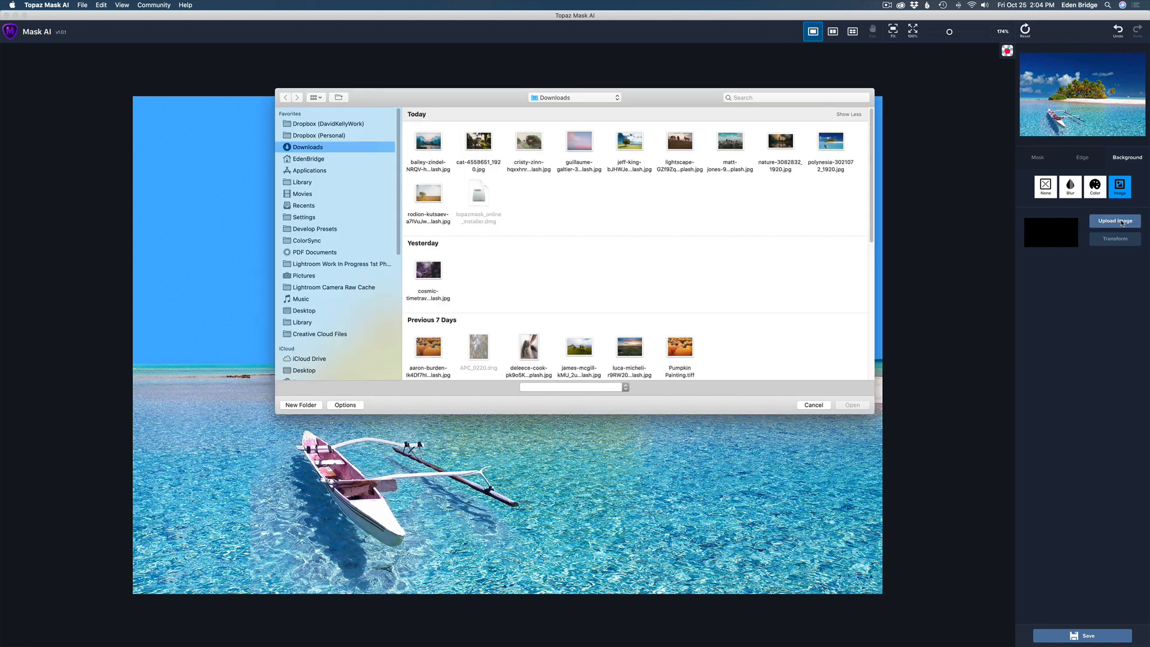
scroll(327, 297, down, 5)
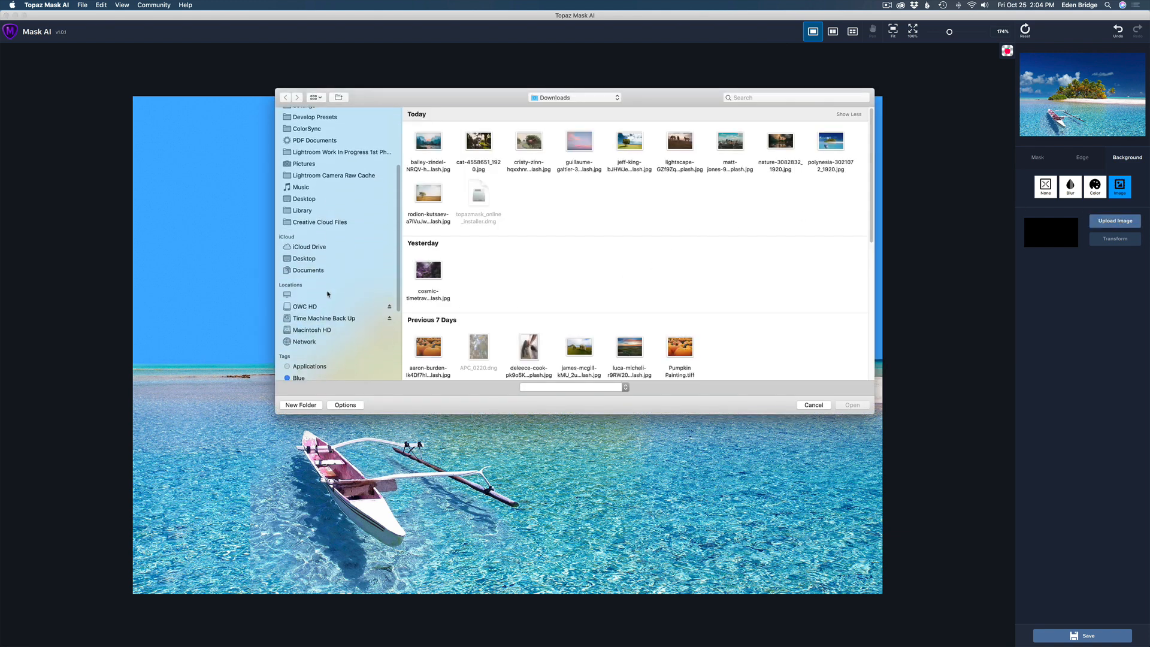
click(313, 305)
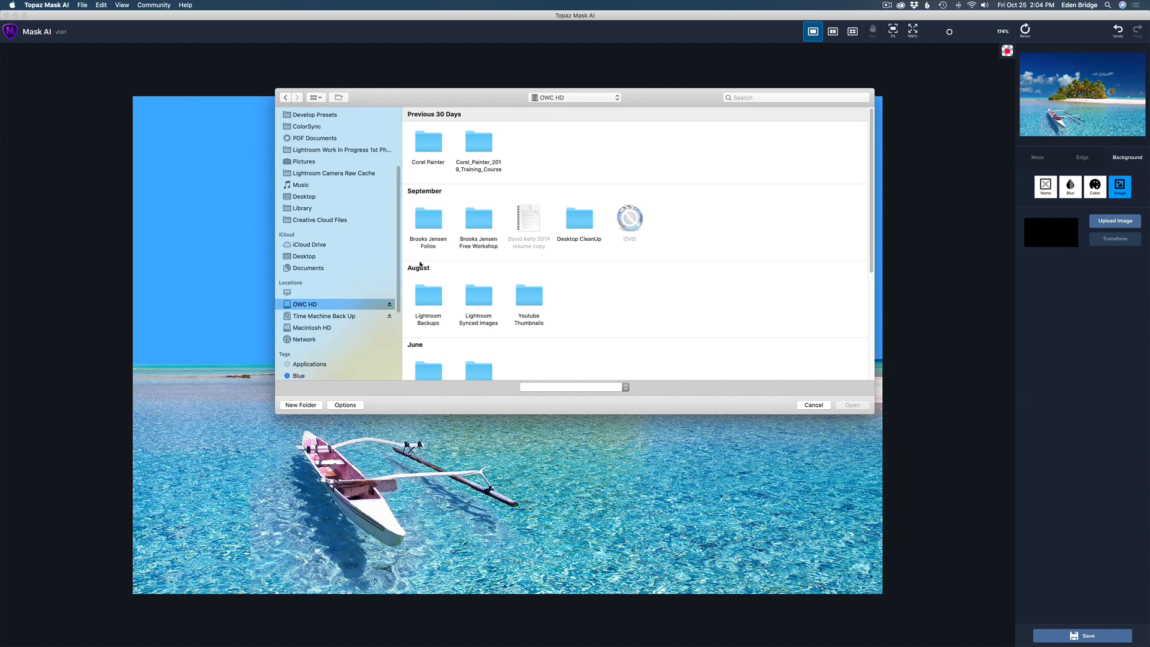
click(315, 98)
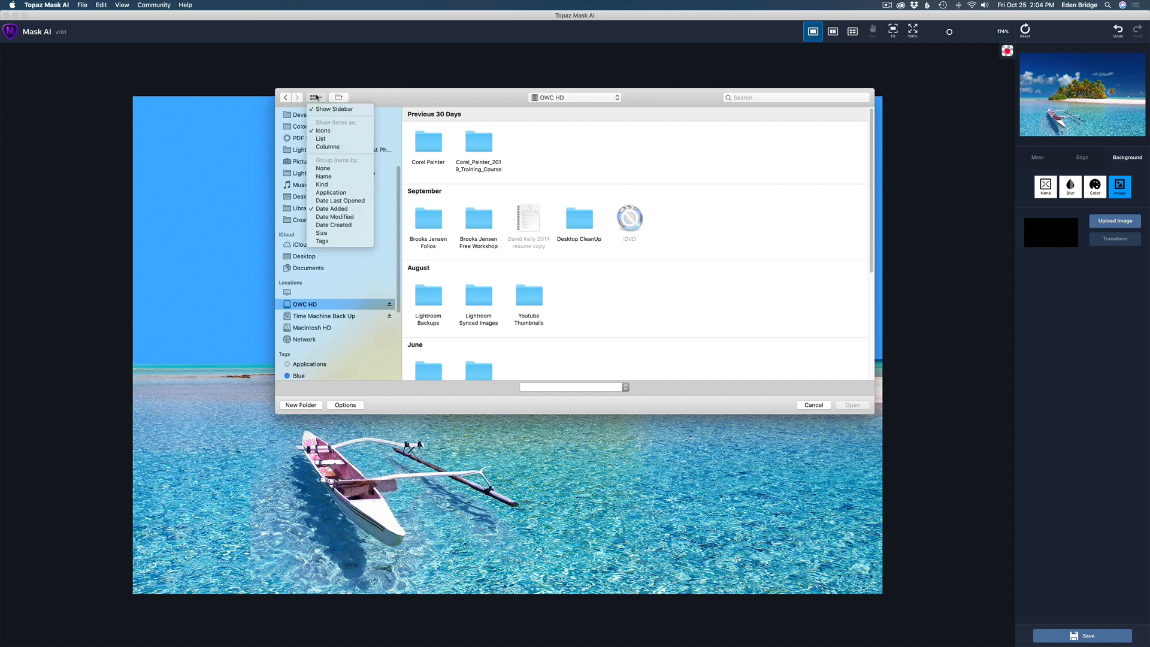
click(333, 176)
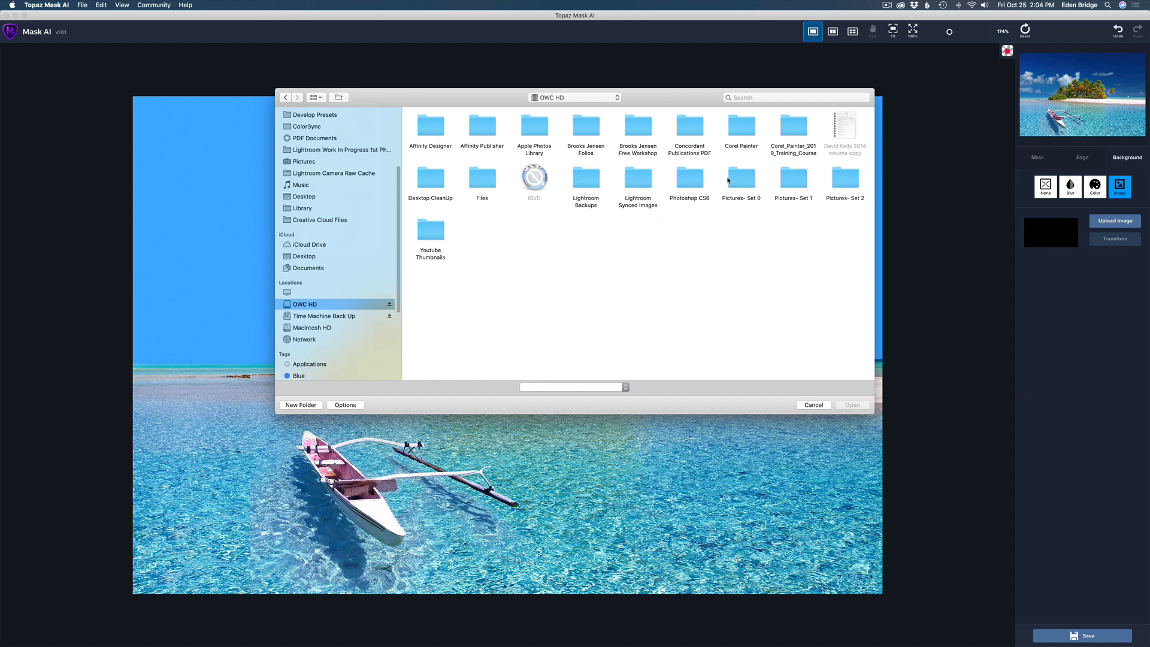
Step: Load BlueSkiesCollection-50.jpg from Pictures- Set 1, MacPhun Sky Replacement, BLUE SKIES COLECTION as the new background
click(797, 180)
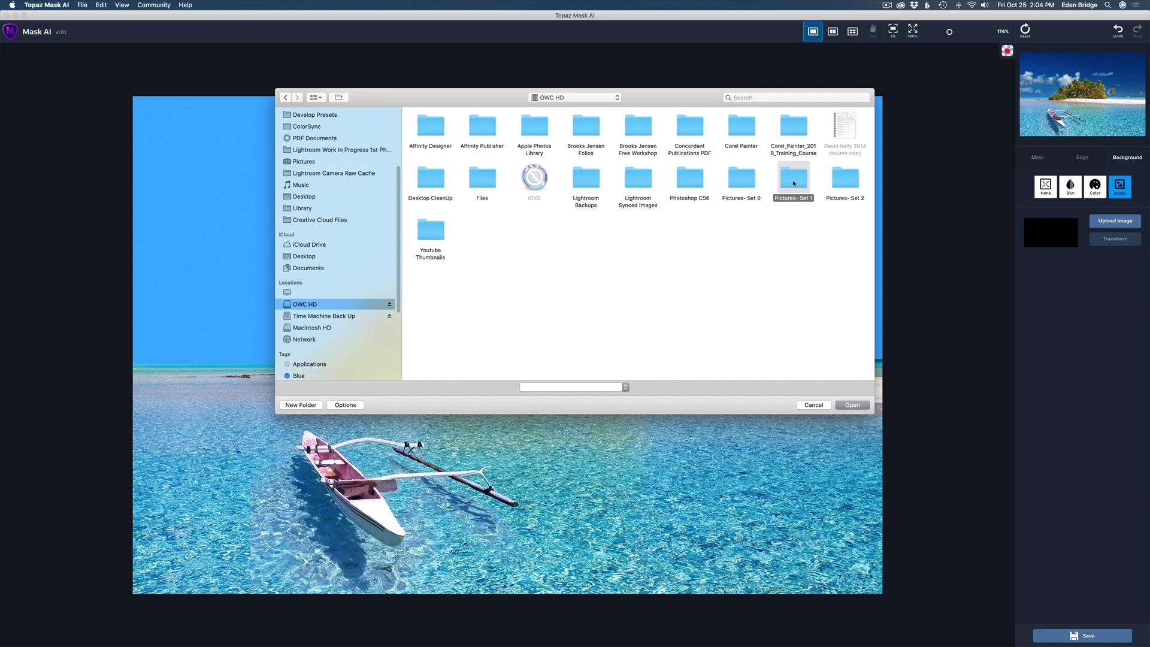
double_click(794, 180)
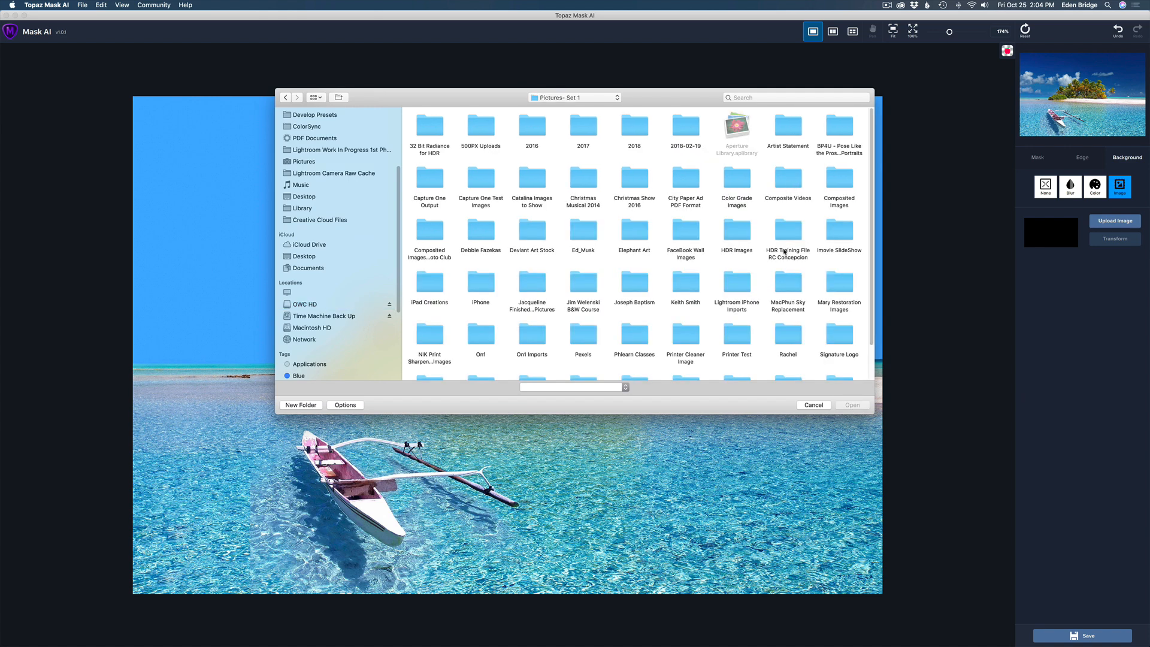
scroll(784, 252, down, 2)
double_click(785, 253)
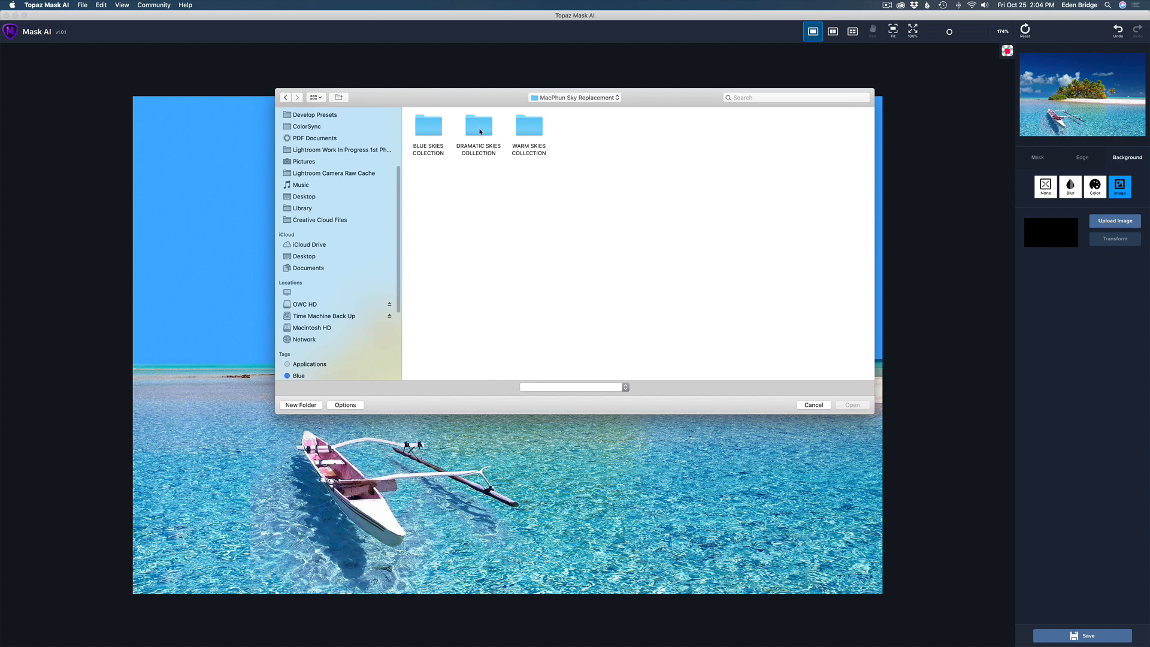
double_click(439, 129)
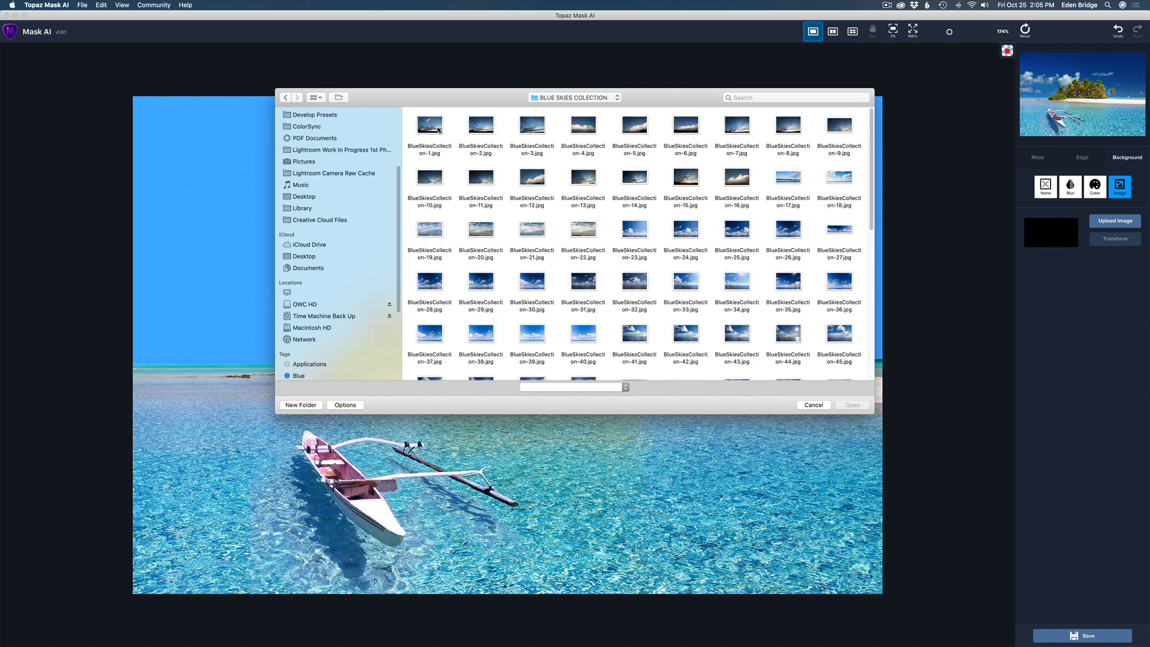
drag(872, 217, 876, 269)
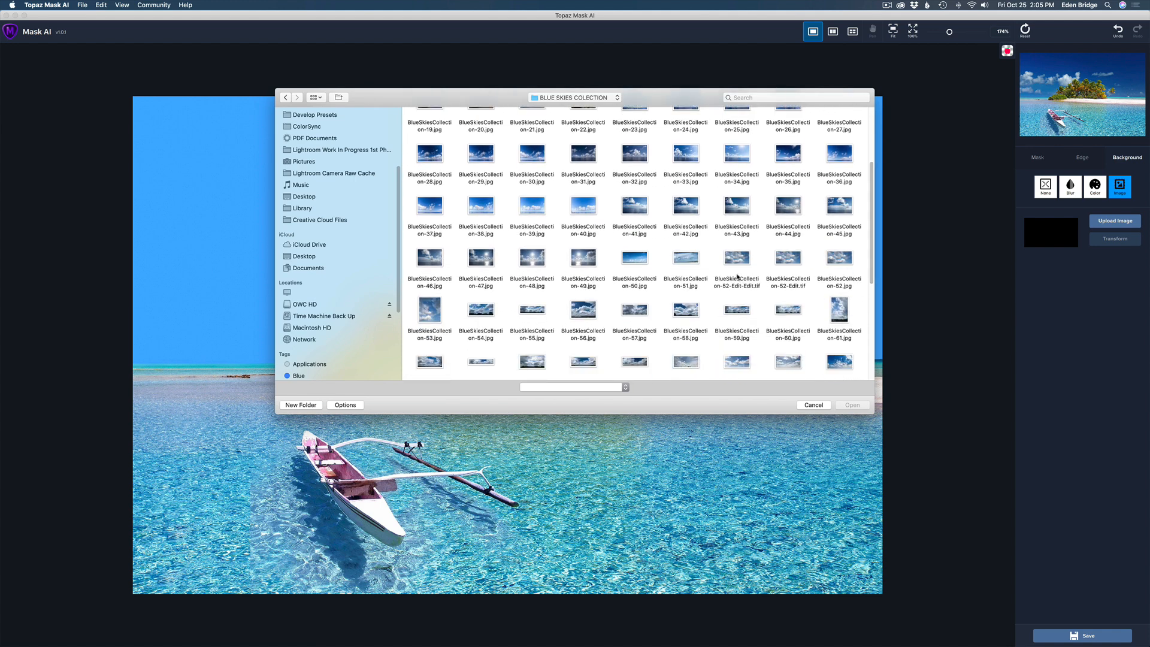
double_click(634, 260)
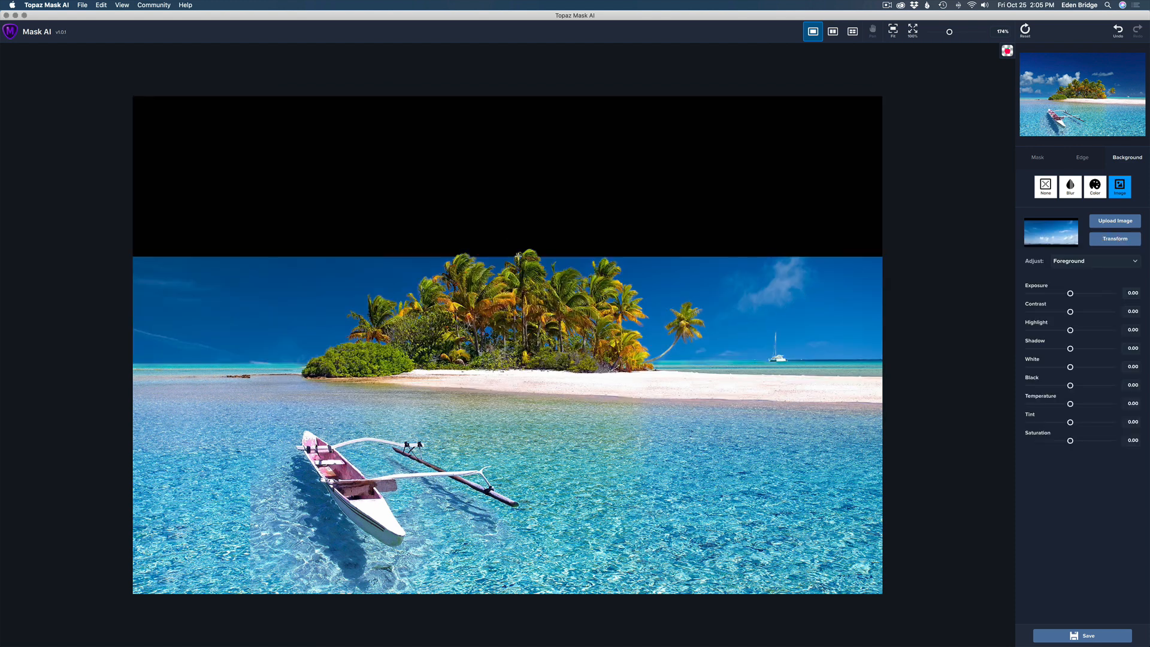
Step: Transform the sky image: move it up to fill the area above the horizon and stretch its left edge past the photo's border
click(1115, 239)
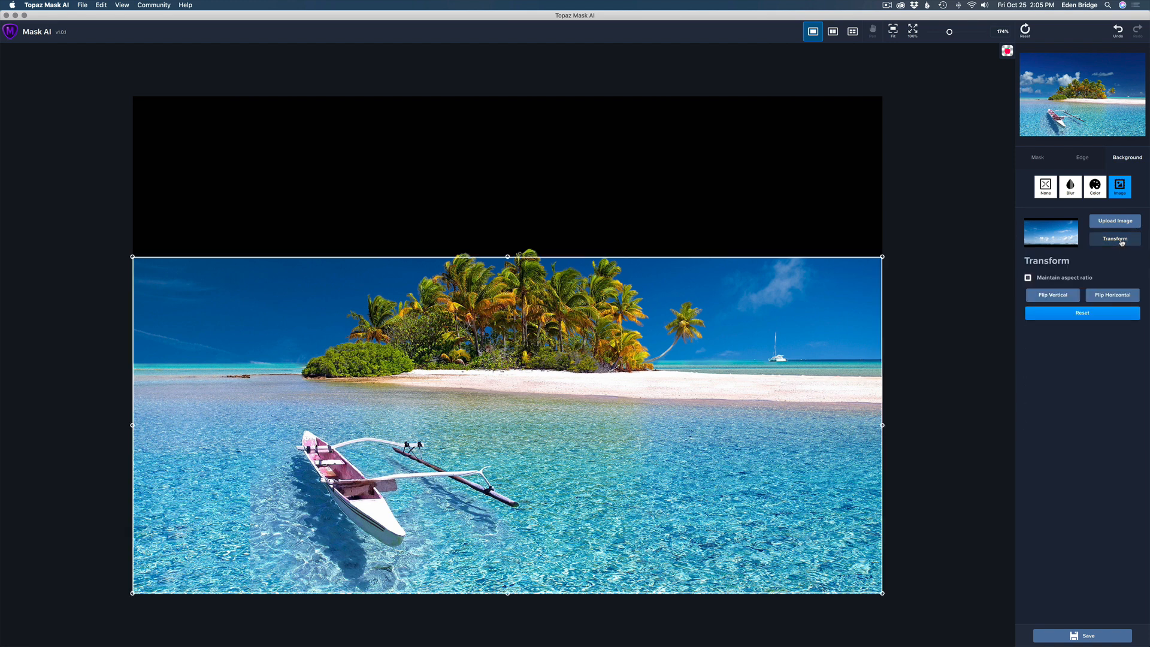
drag(553, 443, 555, 232)
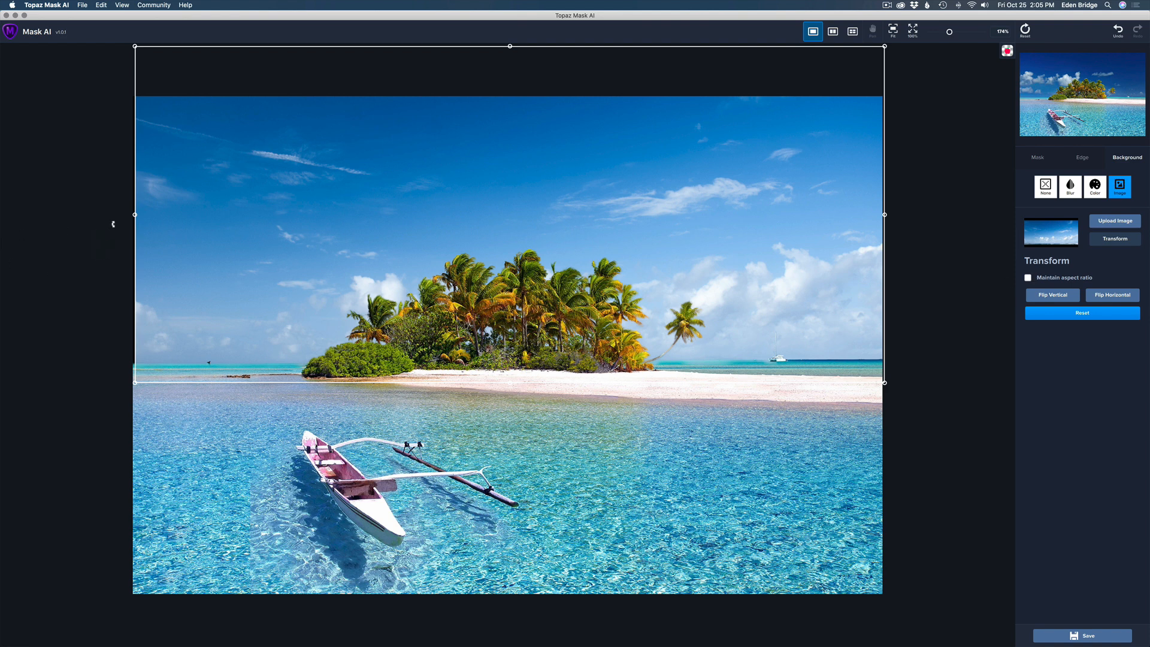
drag(135, 215, 128, 215)
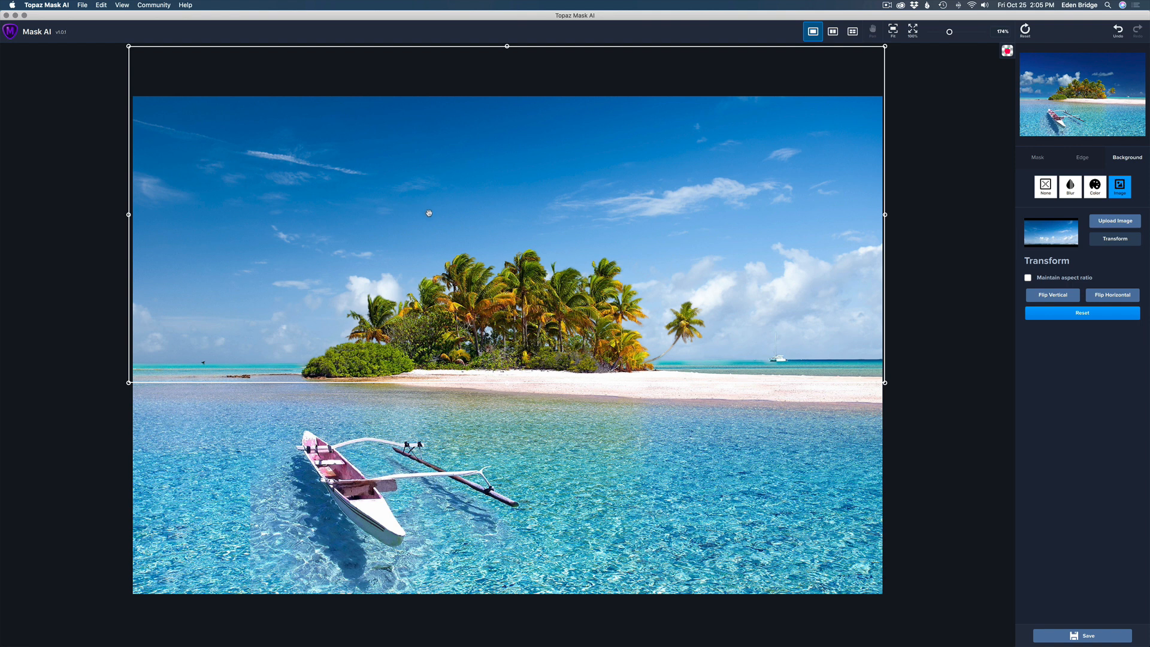
drag(429, 214, 430, 211)
drag(285, 297, 285, 309)
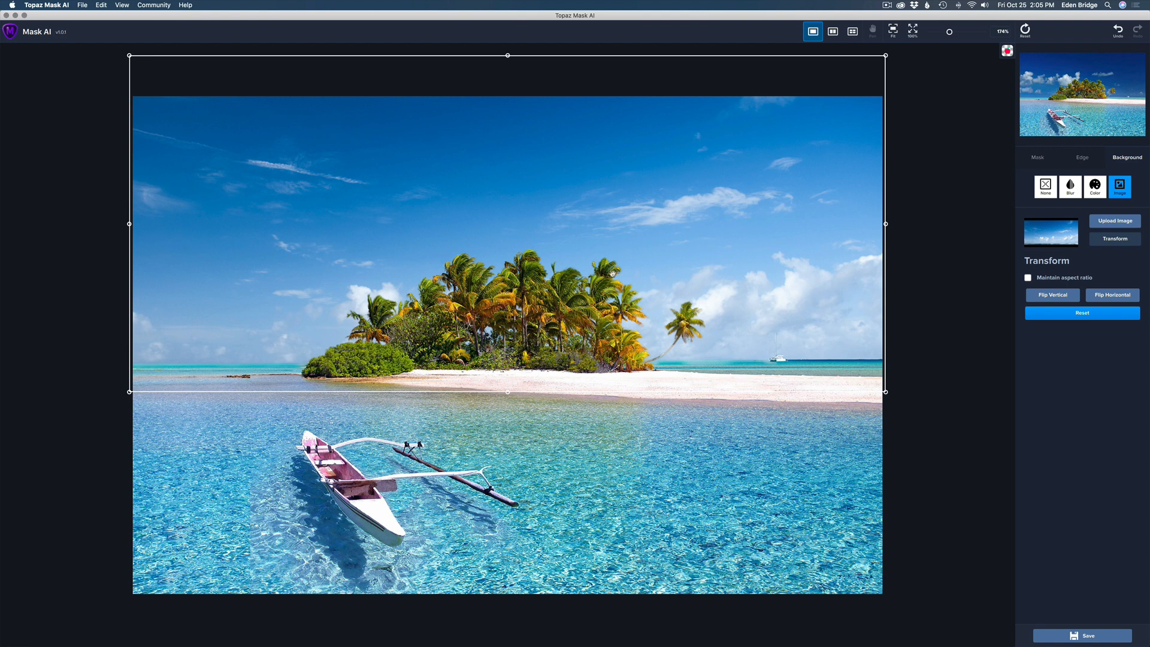
Step: Try flipping the sky image vertically and horizontally, reverting each flip
click(1062, 294)
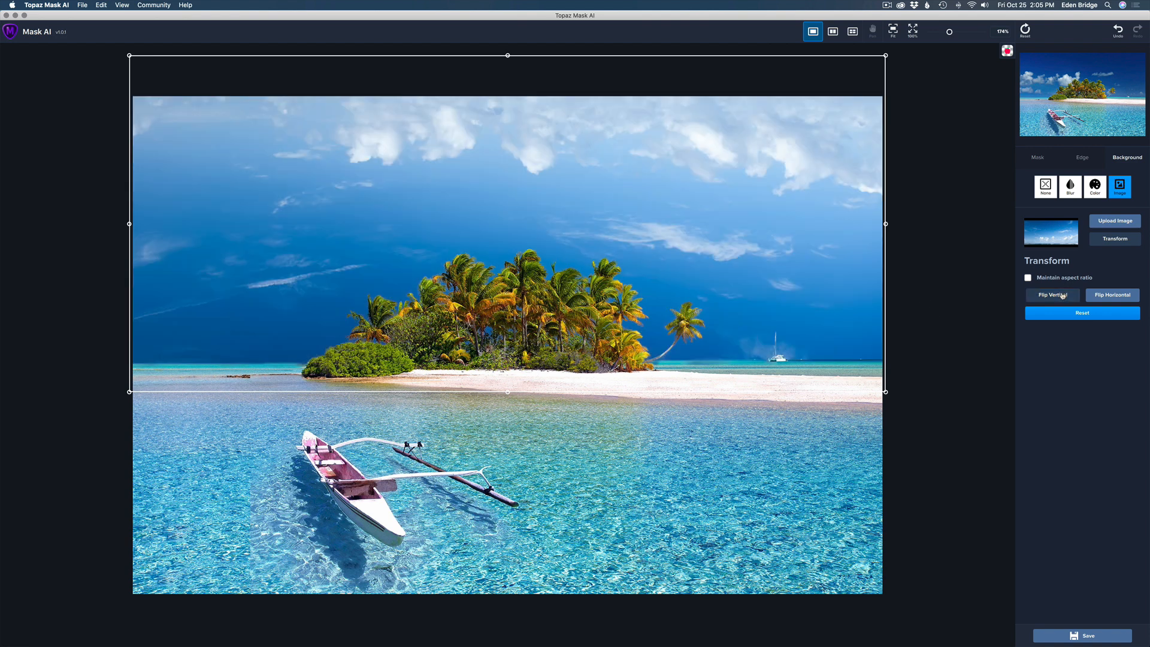
click(1061, 295)
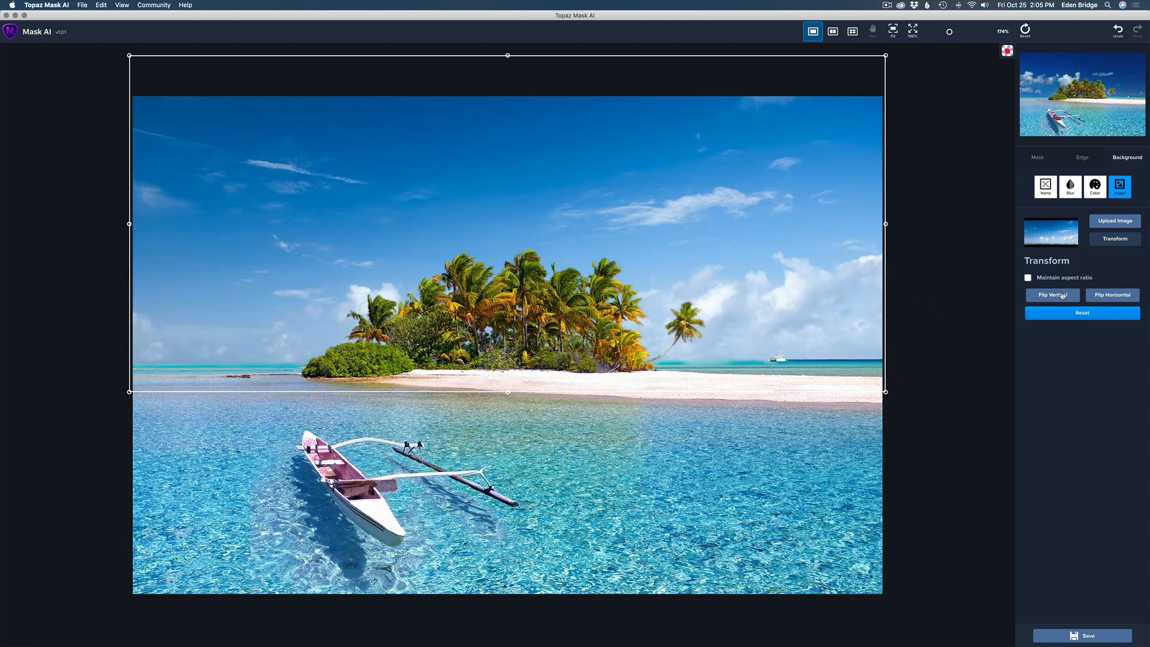
click(1112, 295)
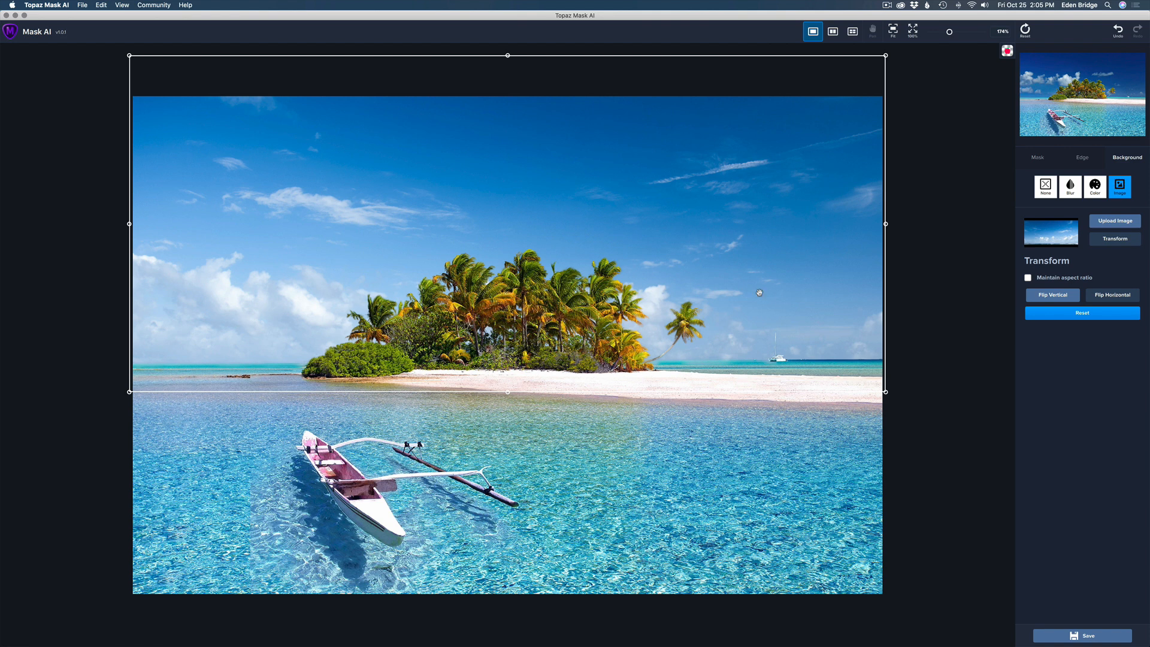
click(1122, 297)
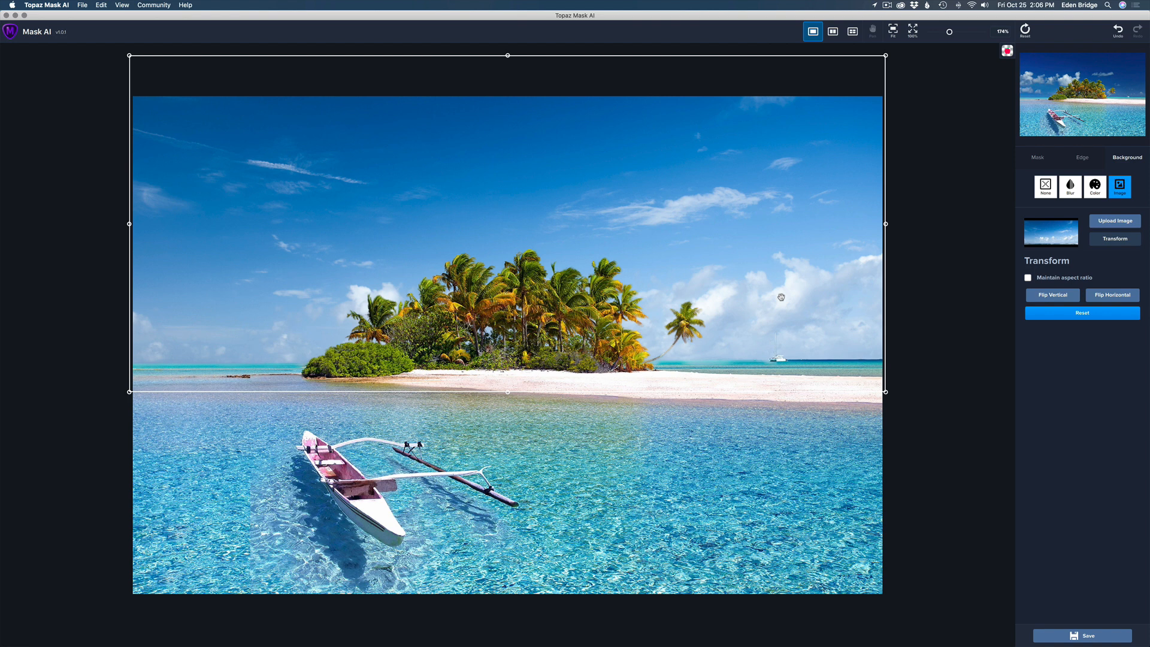
Step: Finish the sky transform and set the foreground's Exposure to -0.09
click(1116, 238)
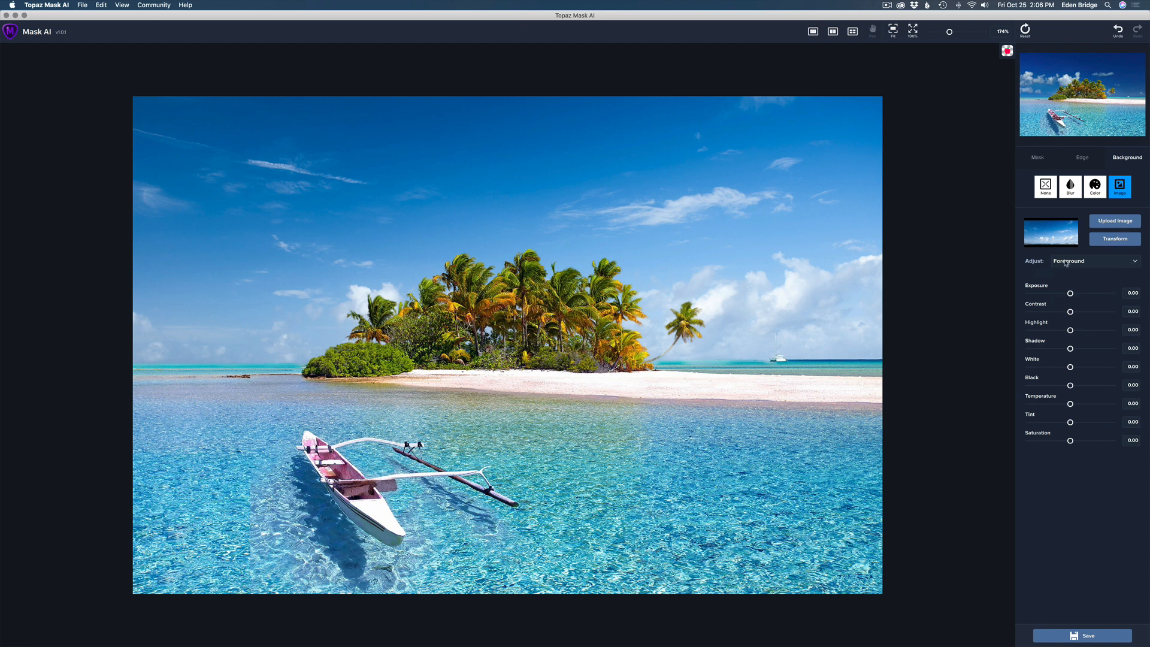
click(1136, 261)
click(1064, 263)
drag(1071, 294, 1066, 294)
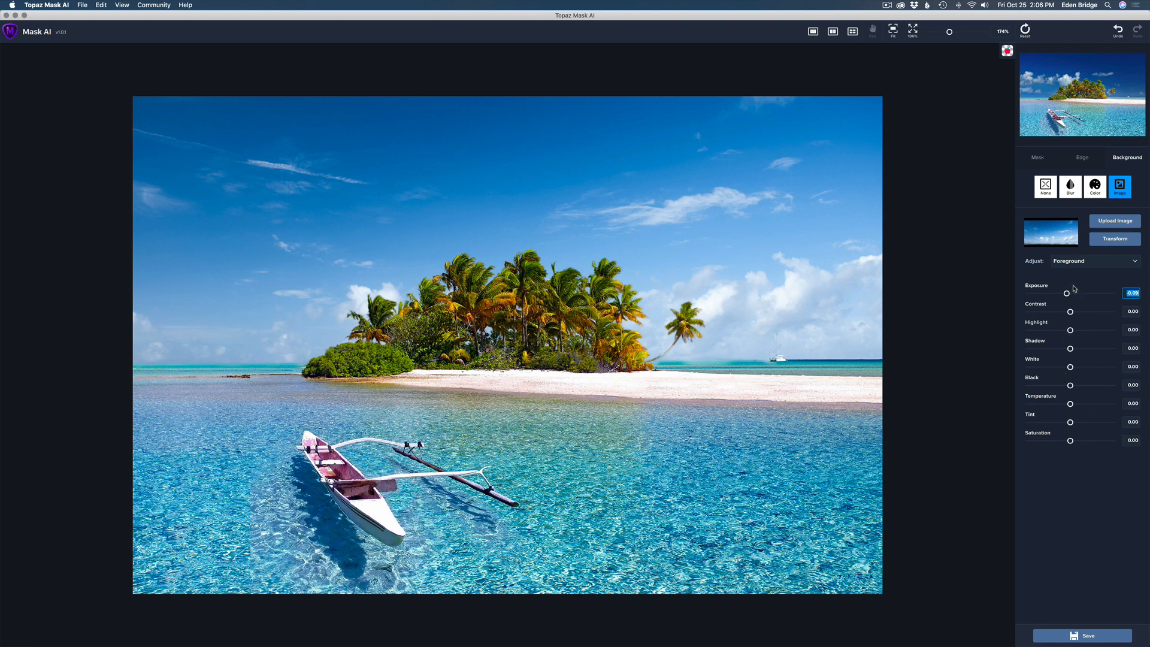
Step: Adjust the background sky with Exposure at -0.06, Contrast at -0.33 and Highlight at -0.09
click(1124, 264)
click(1117, 277)
click(1064, 293)
drag(1063, 293, 1067, 331)
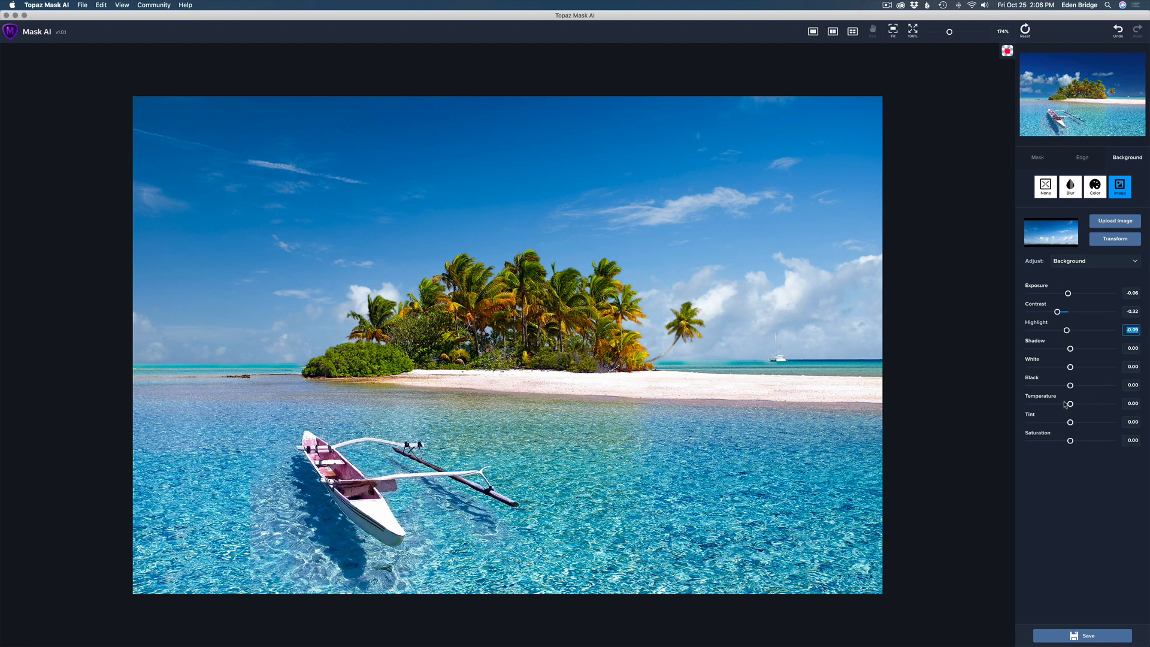
Step: Set the background sky's Temperature to -0.09 and its Tint to -0.13
mouse_move(1072, 406)
mouse_down()
mouse_move(1082, 406)
mouse_move(1070, 409)
mouse_up()
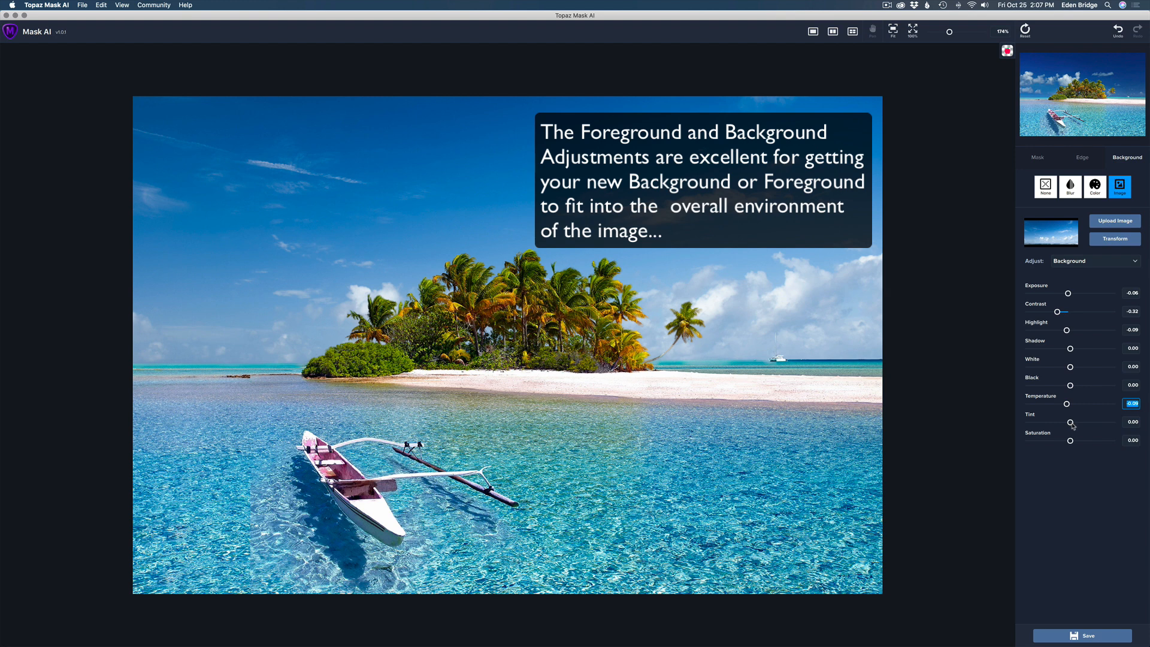
click(1071, 423)
drag(1073, 425, 1065, 424)
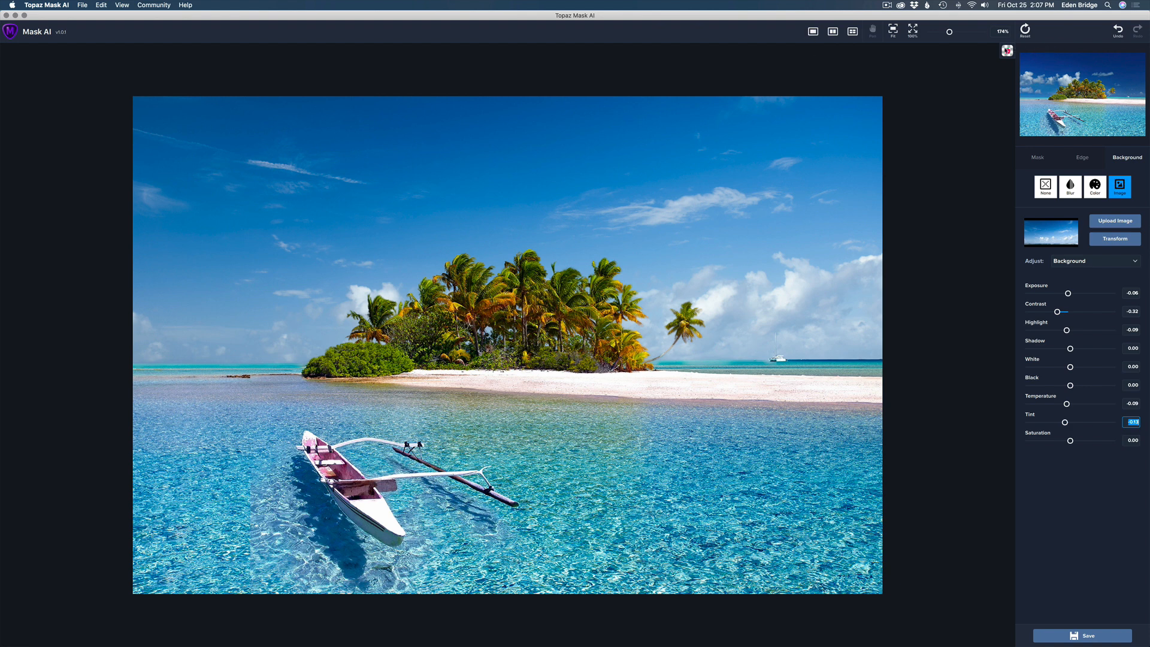
Step: Compare the original photo with the Keep view of the new sky twice, and examine the palms and sailboat up close
click(1006, 51)
click(1024, 54)
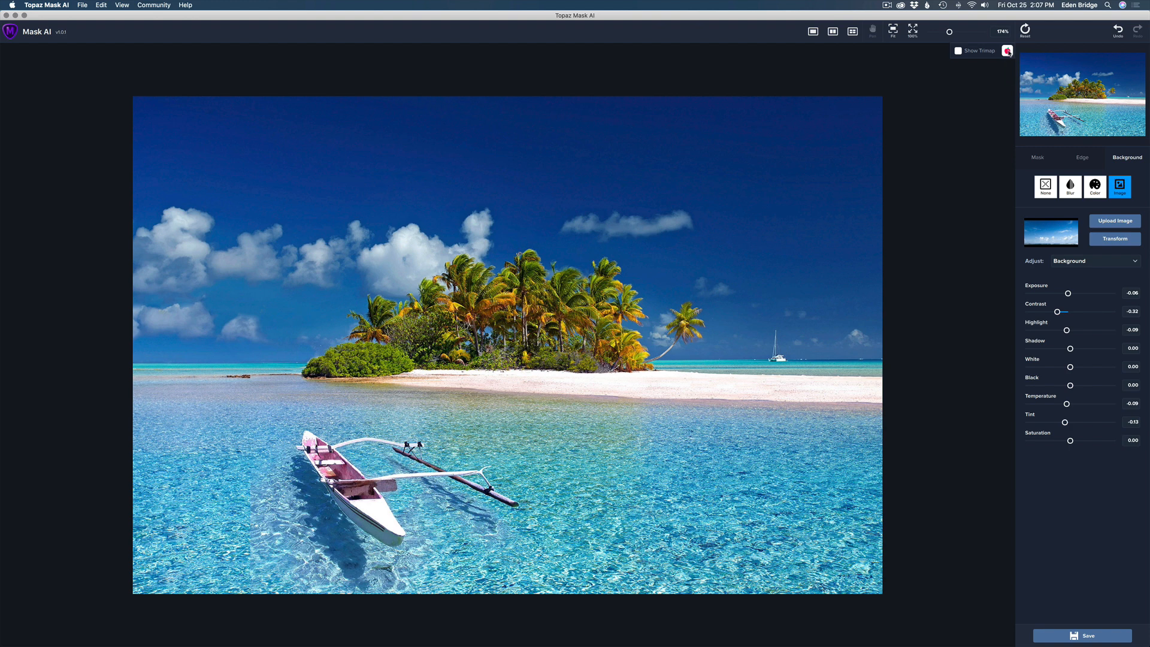
click(1008, 51)
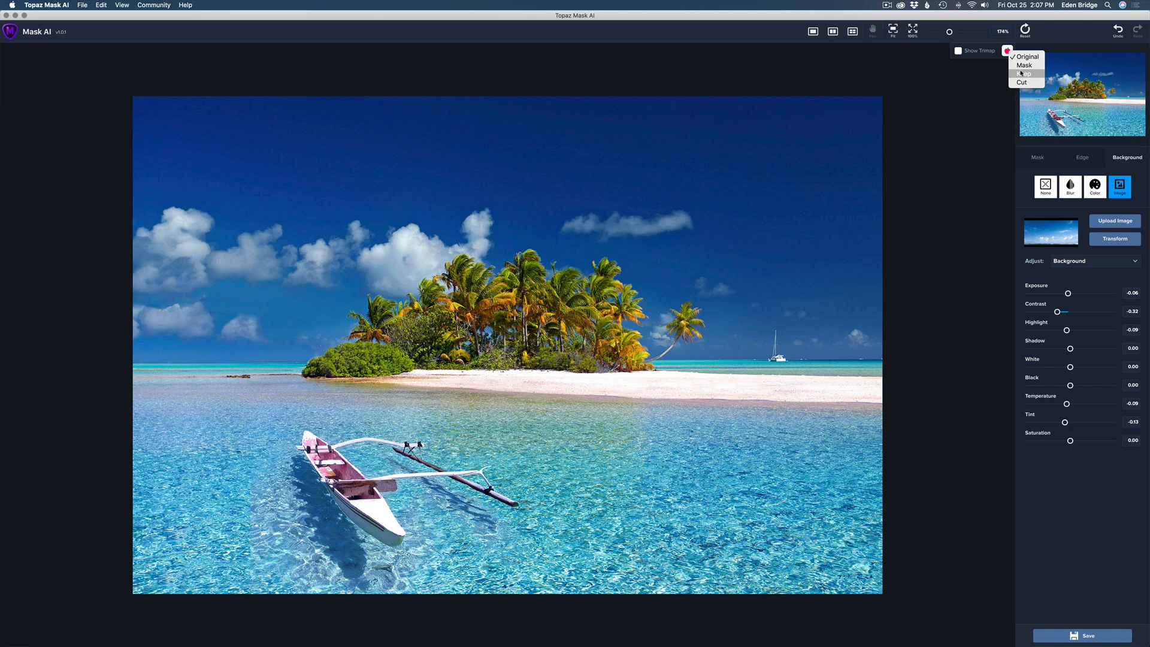
click(1022, 73)
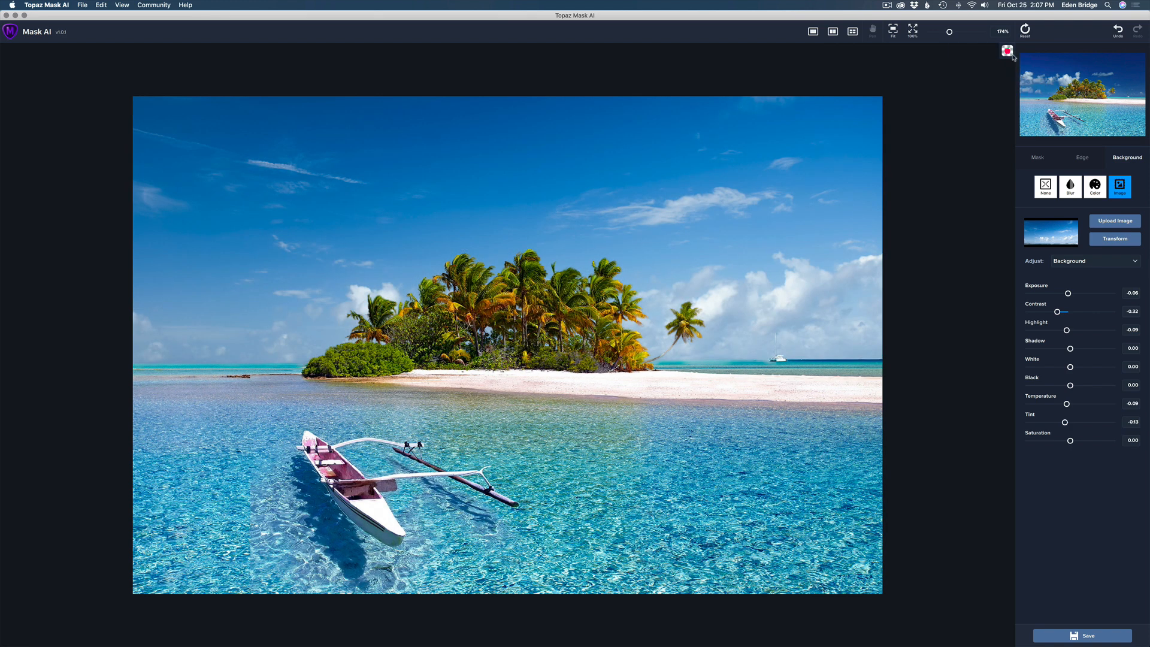
click(1008, 52)
click(1025, 57)
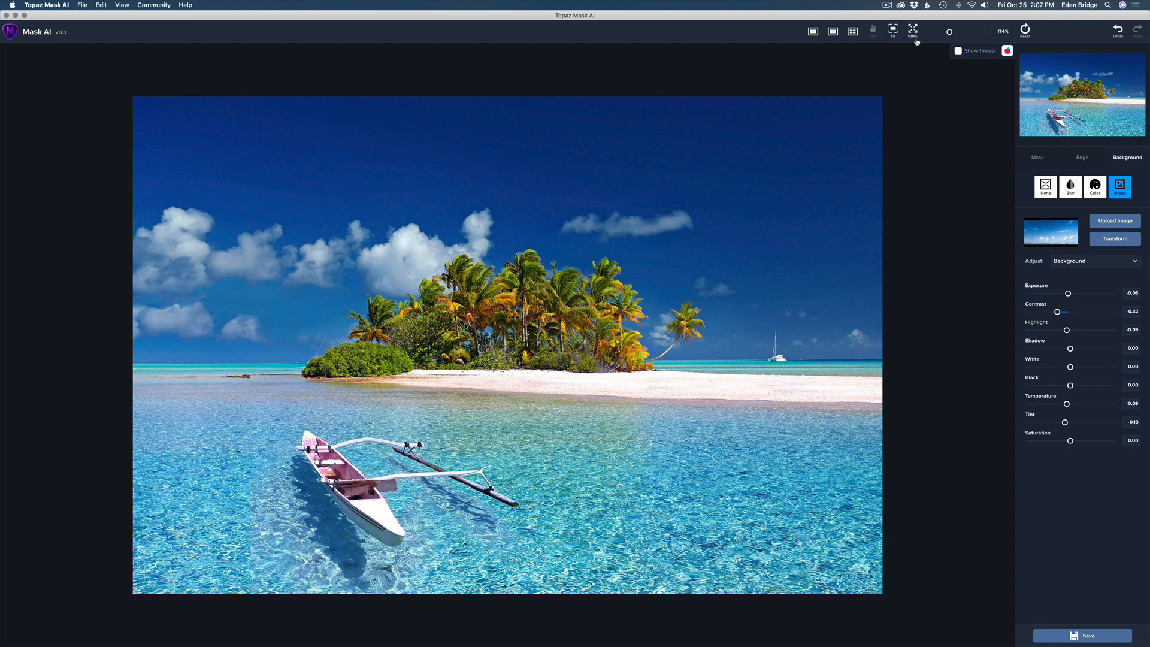
click(1008, 52)
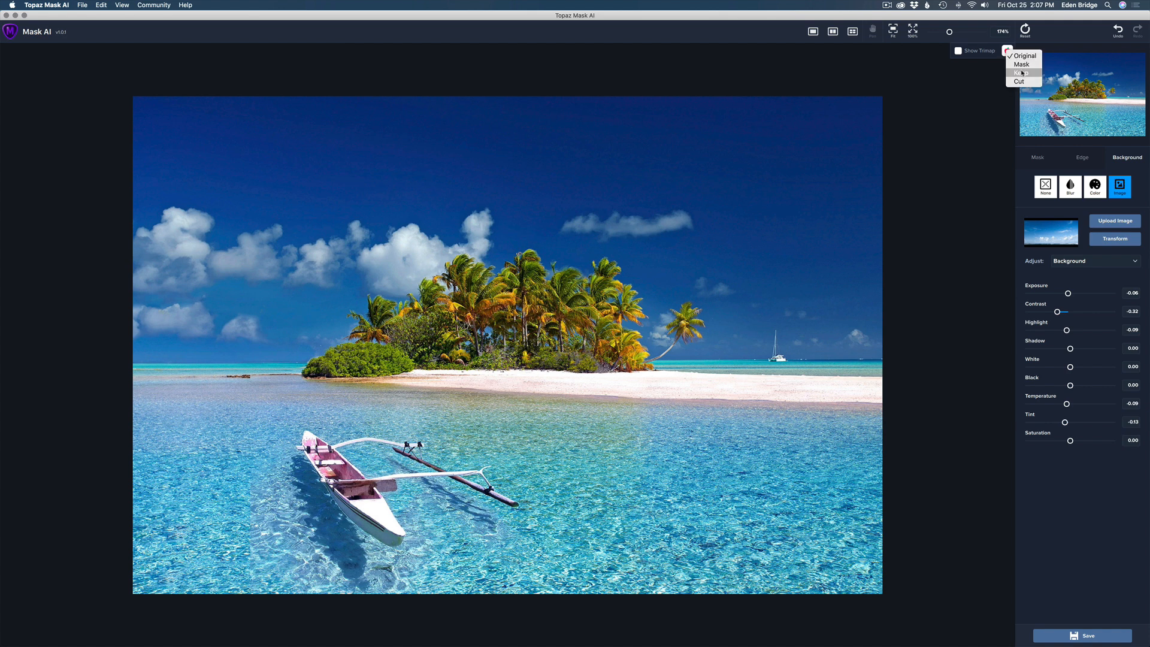
click(1021, 73)
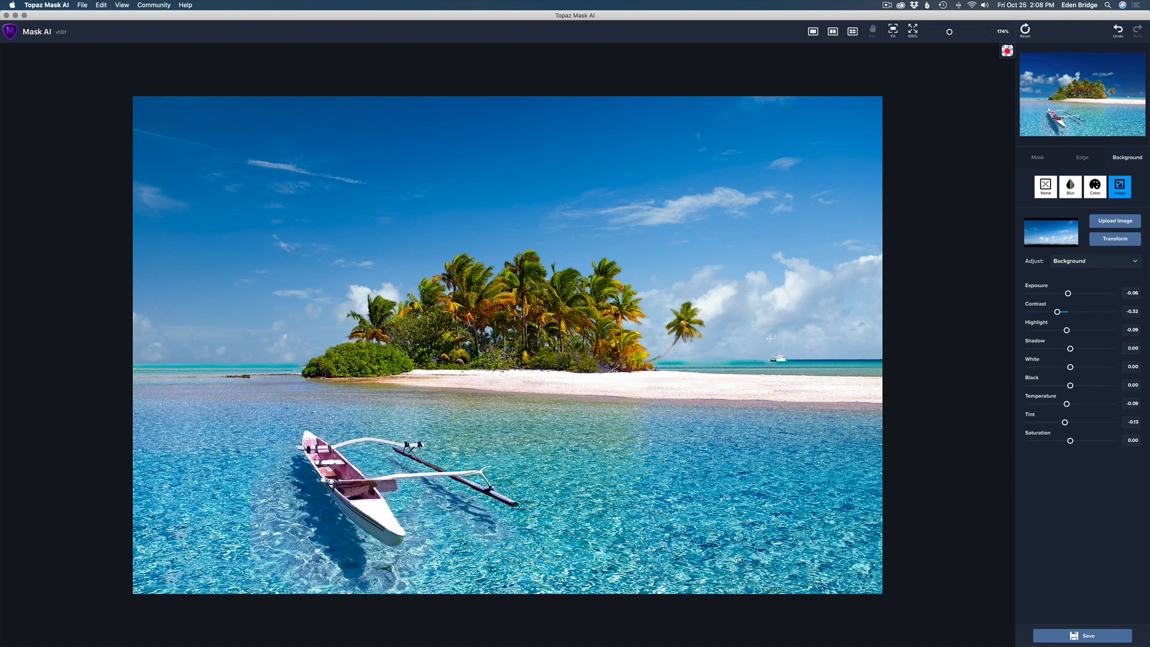
scroll(770, 338, up, 5)
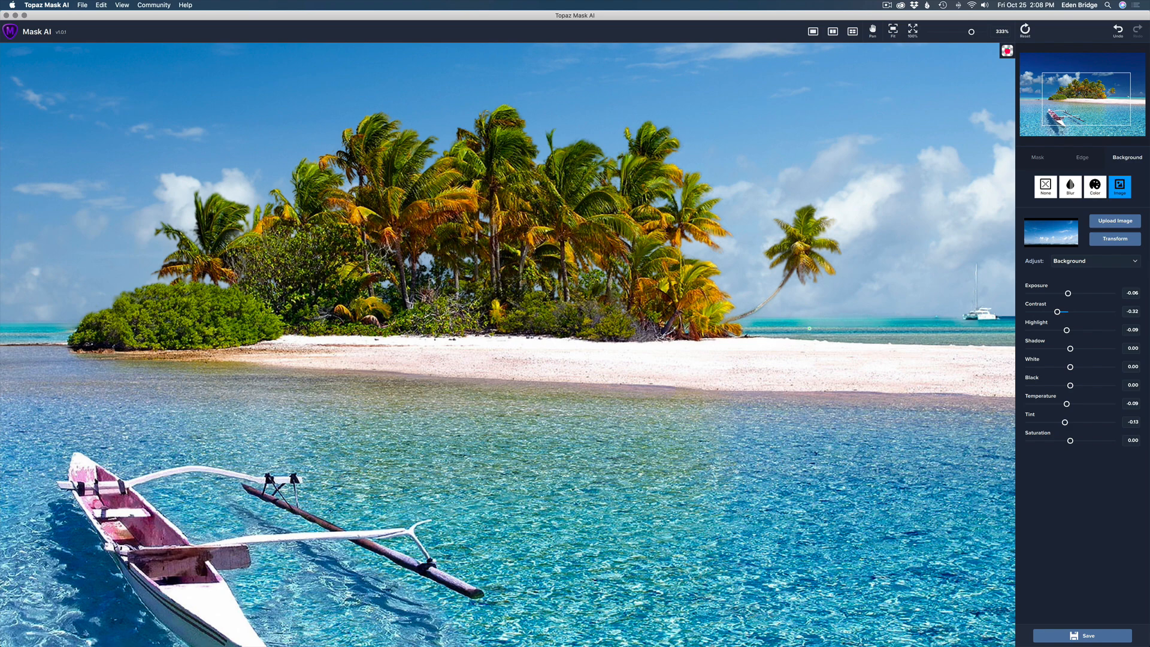
scroll(809, 327, down, 10)
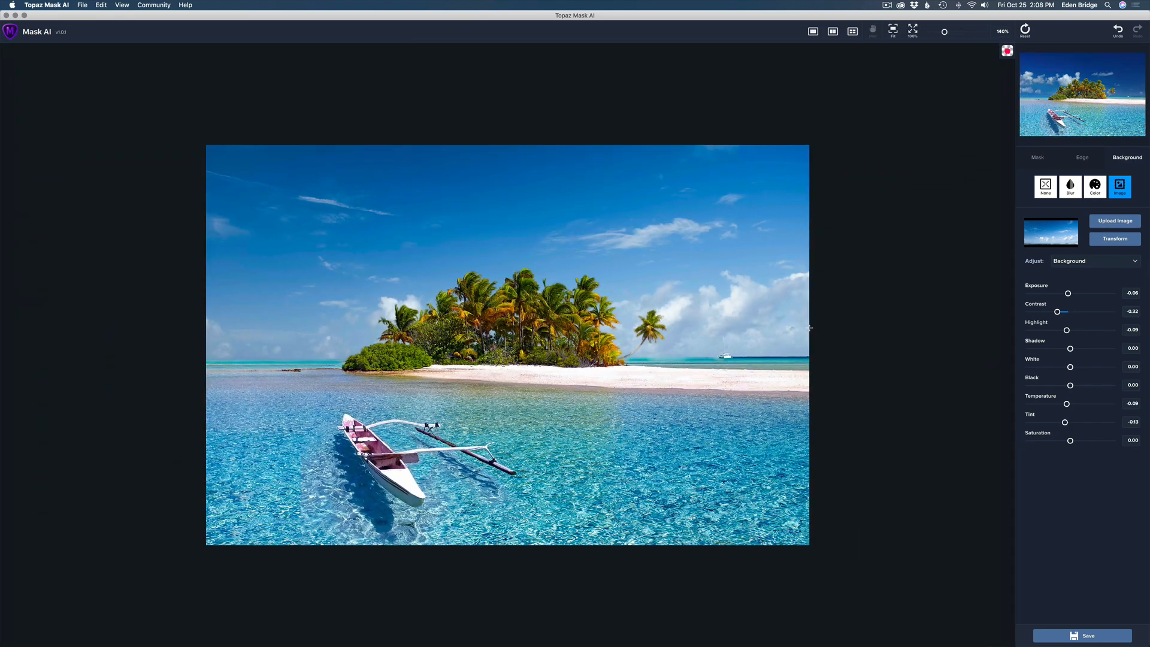